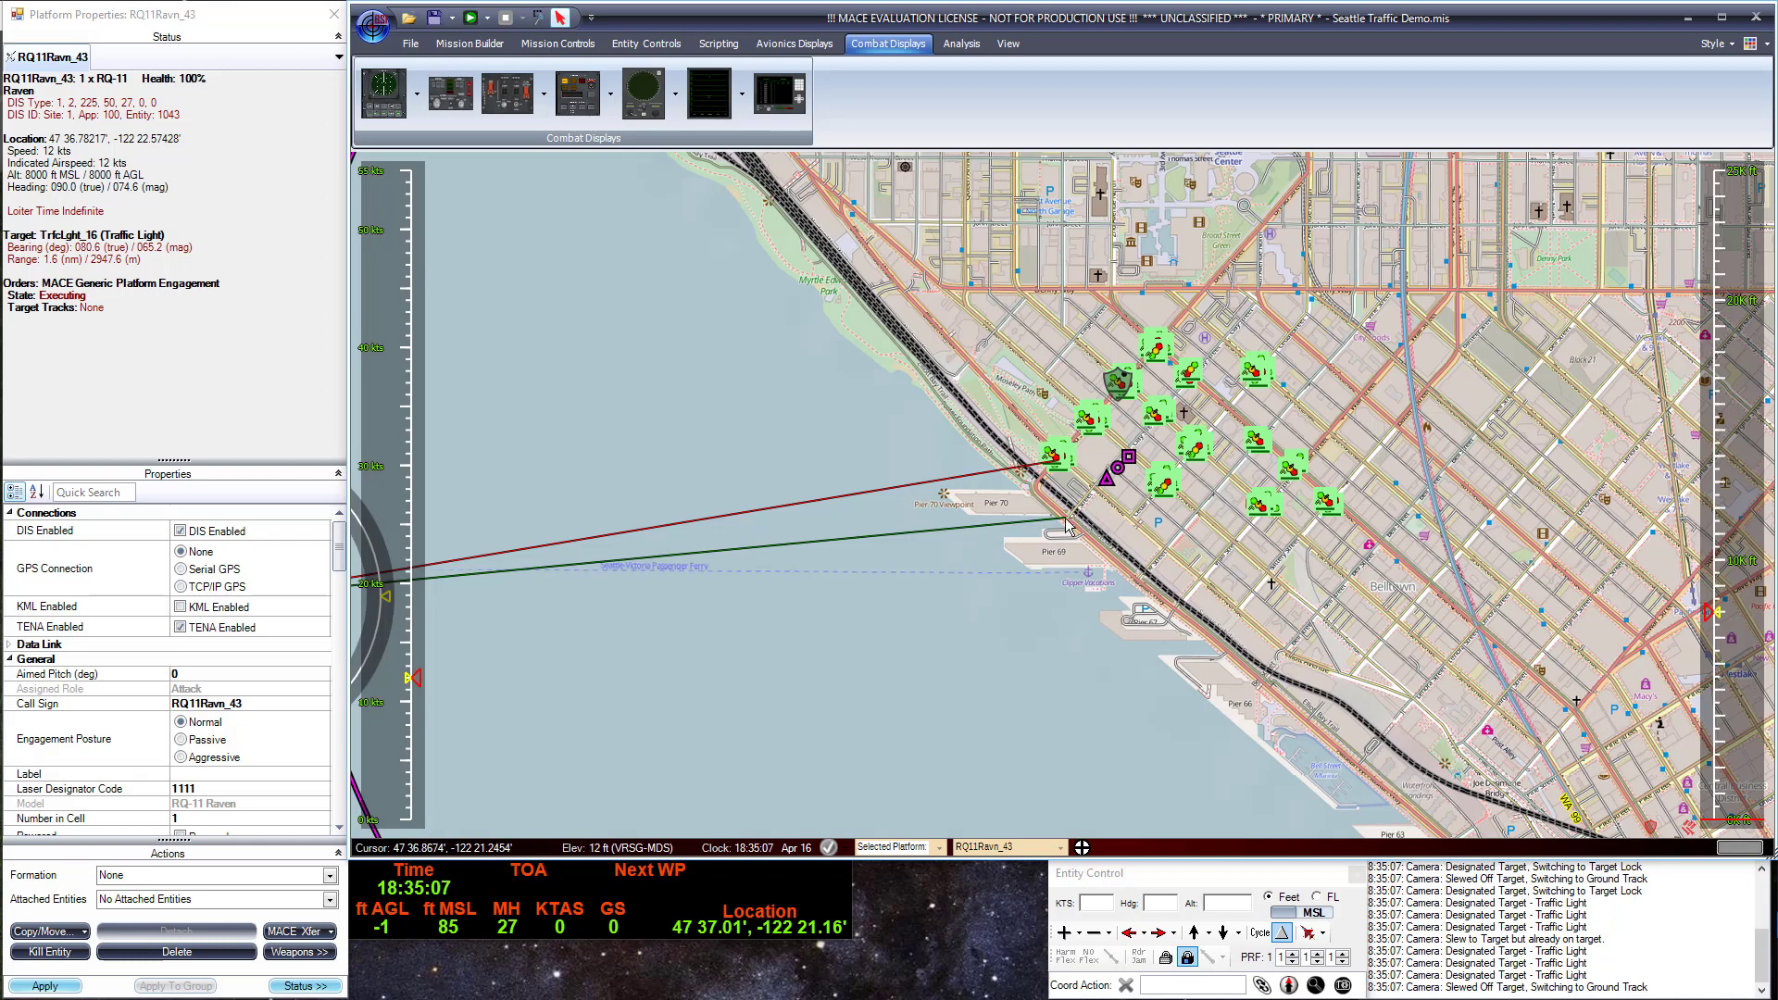
Place a 'T' Intersection from the Cultural platforms where Clay Street meets Alaskan Way, ending placement after one set of lights.
{"action": "scroll", "coordinate": [1073, 524], "scroll_direction": "up", "scroll_amount": 1}
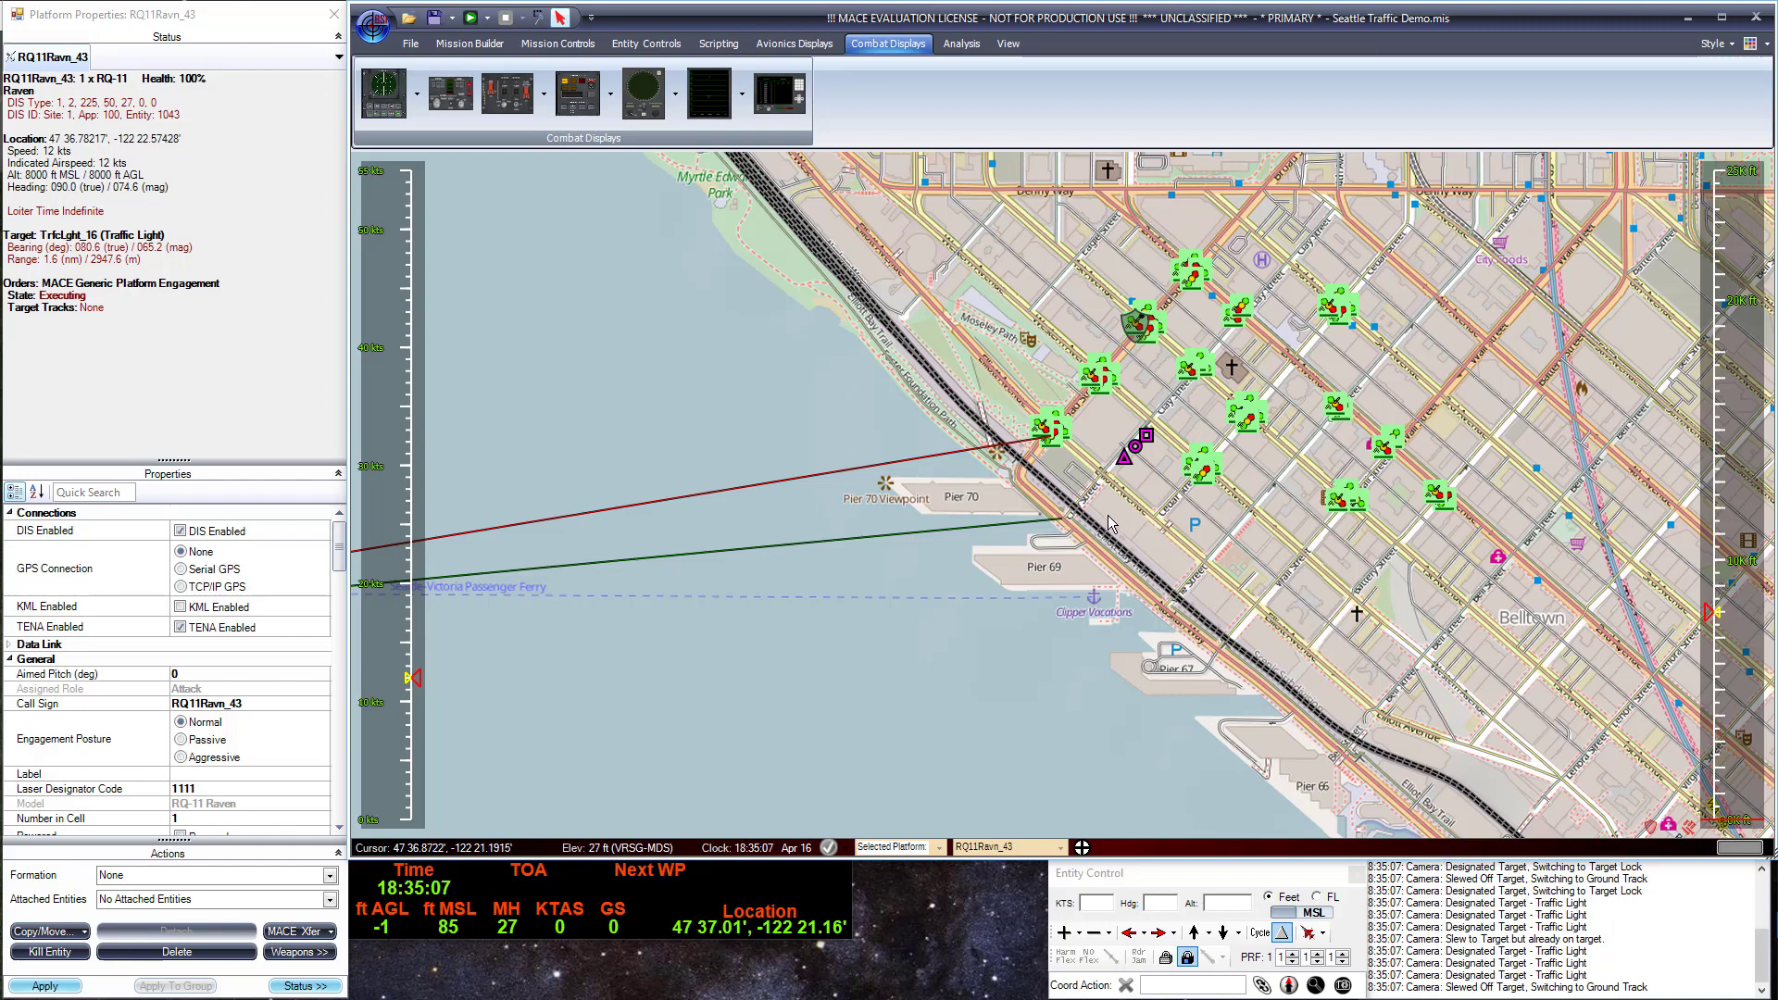
{"action": "scroll", "coordinate": [1067, 529], "scroll_direction": "up", "scroll_amount": 3}
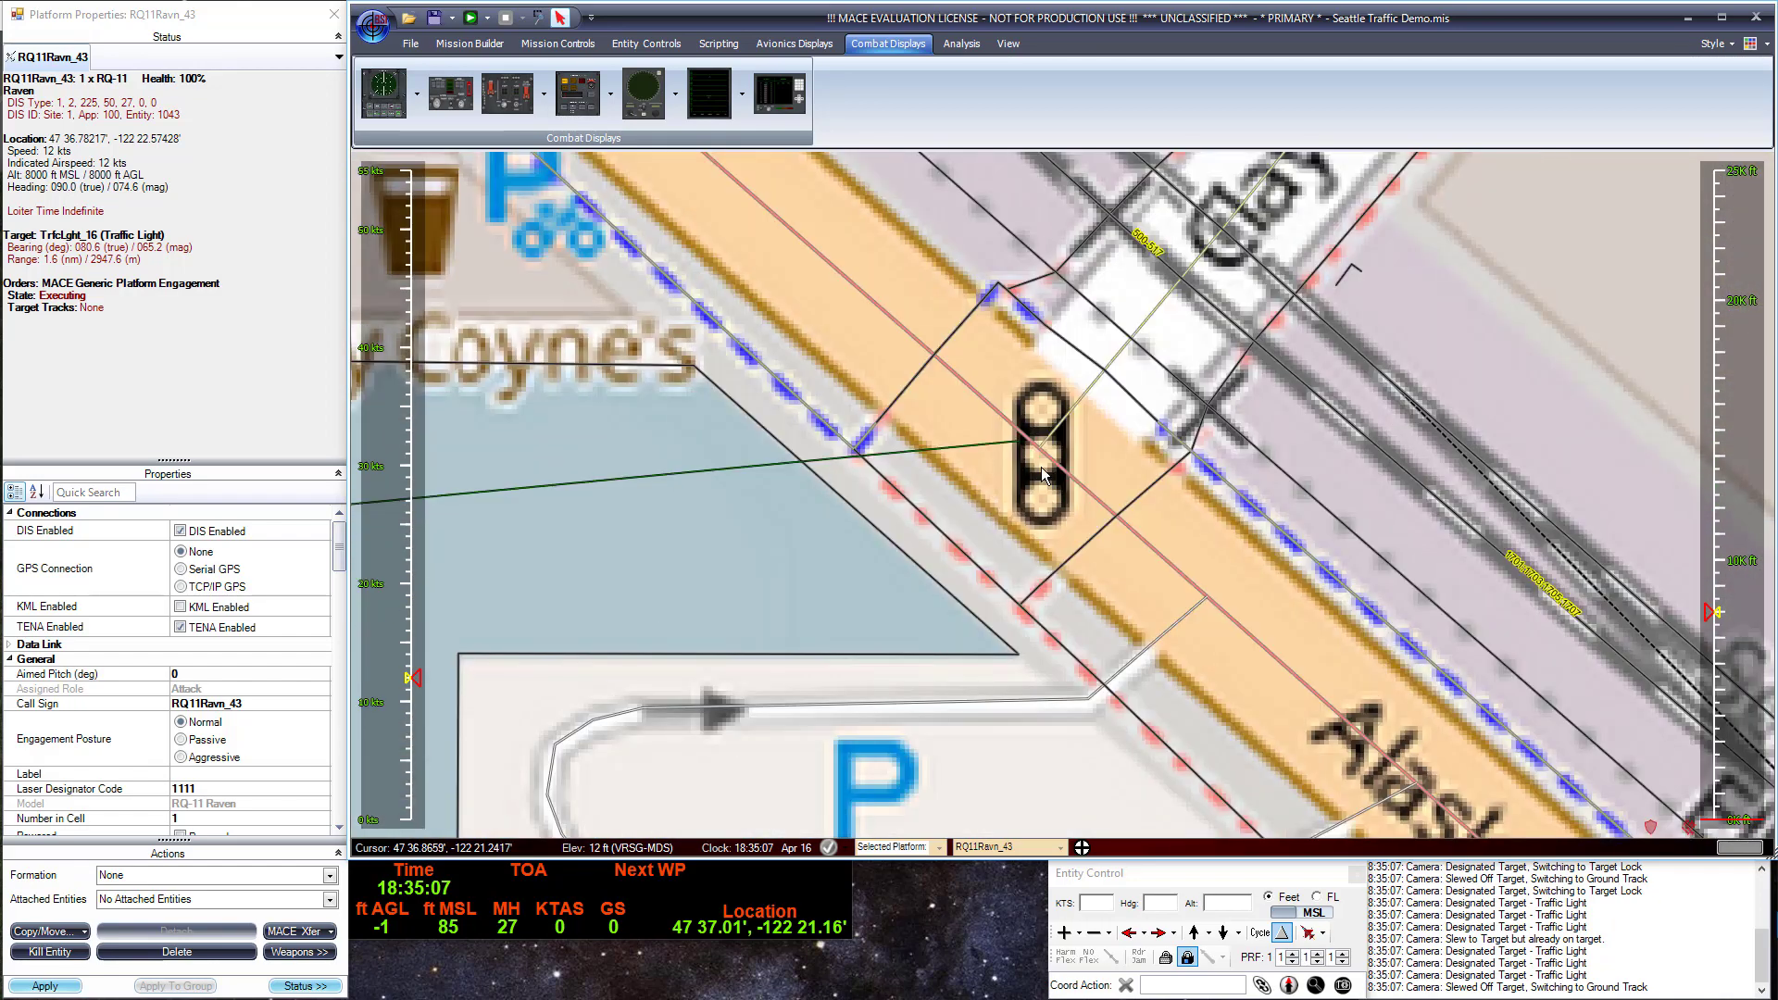
{"action": "left_click_drag", "start_coordinate": [1059, 481], "coordinate": [1016, 574]}
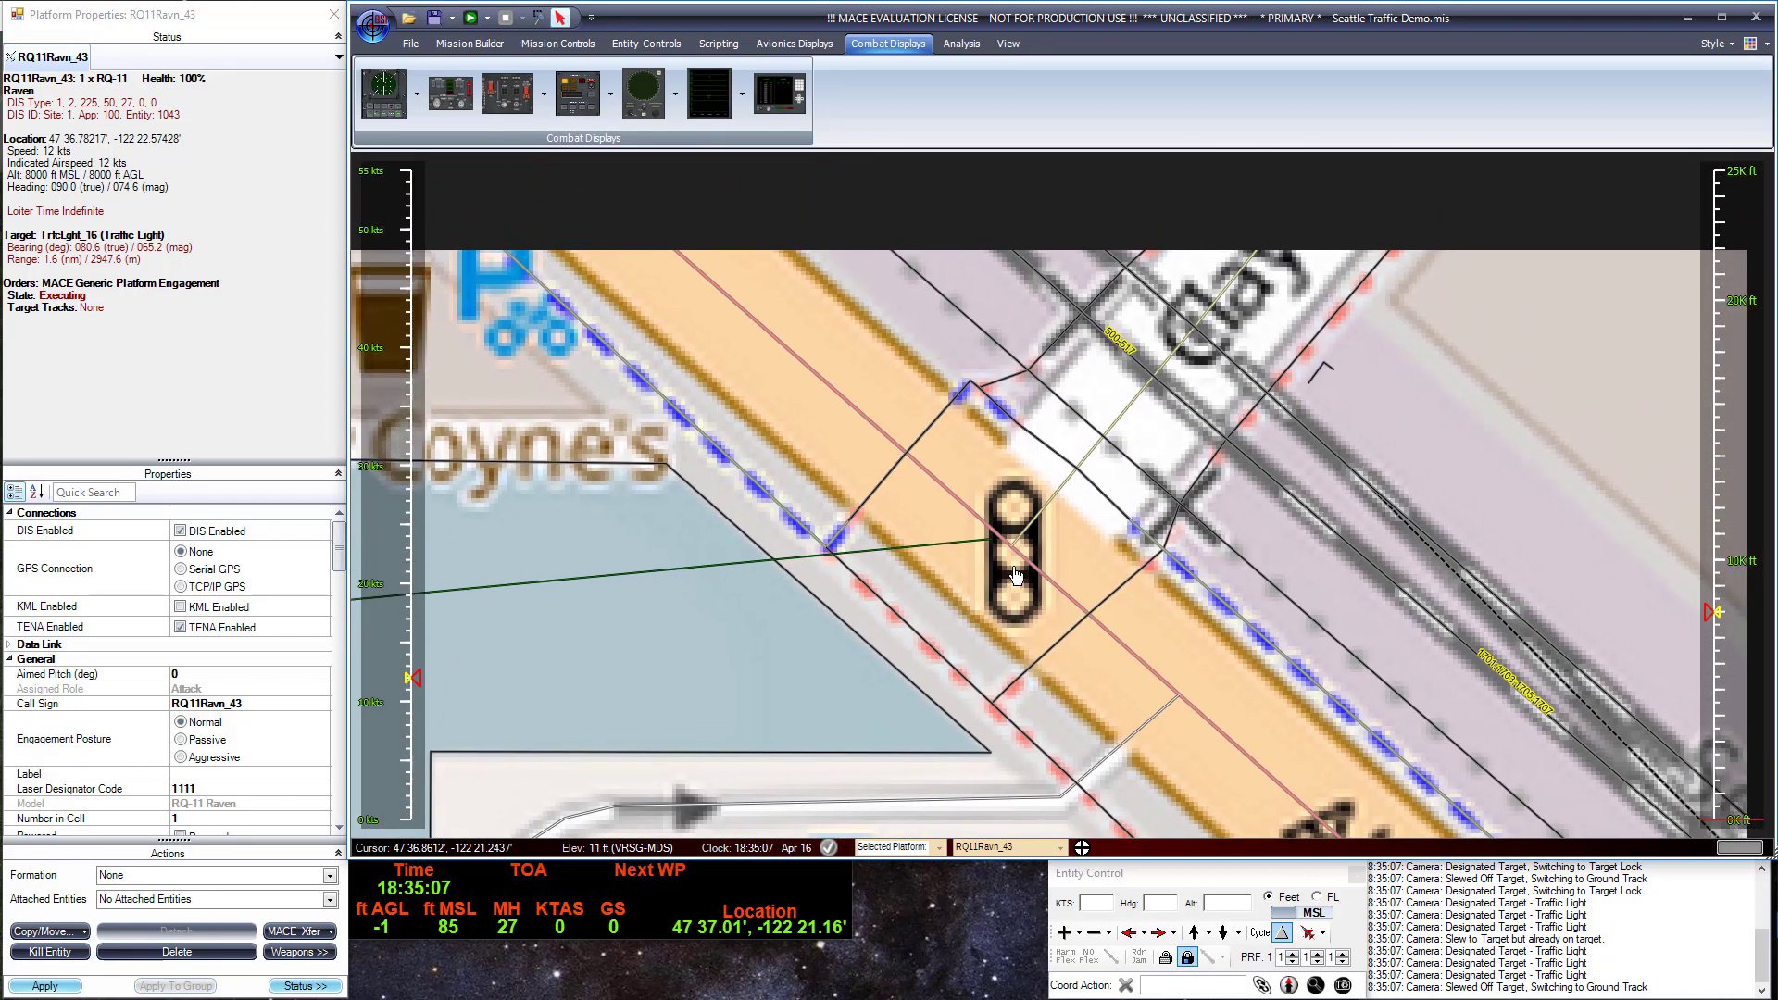
{"action": "scroll", "coordinate": [1016, 574], "scroll_direction": "down", "scroll_amount": 1}
{"action": "scroll", "coordinate": [1013, 558], "scroll_direction": "down", "scroll_amount": 2}
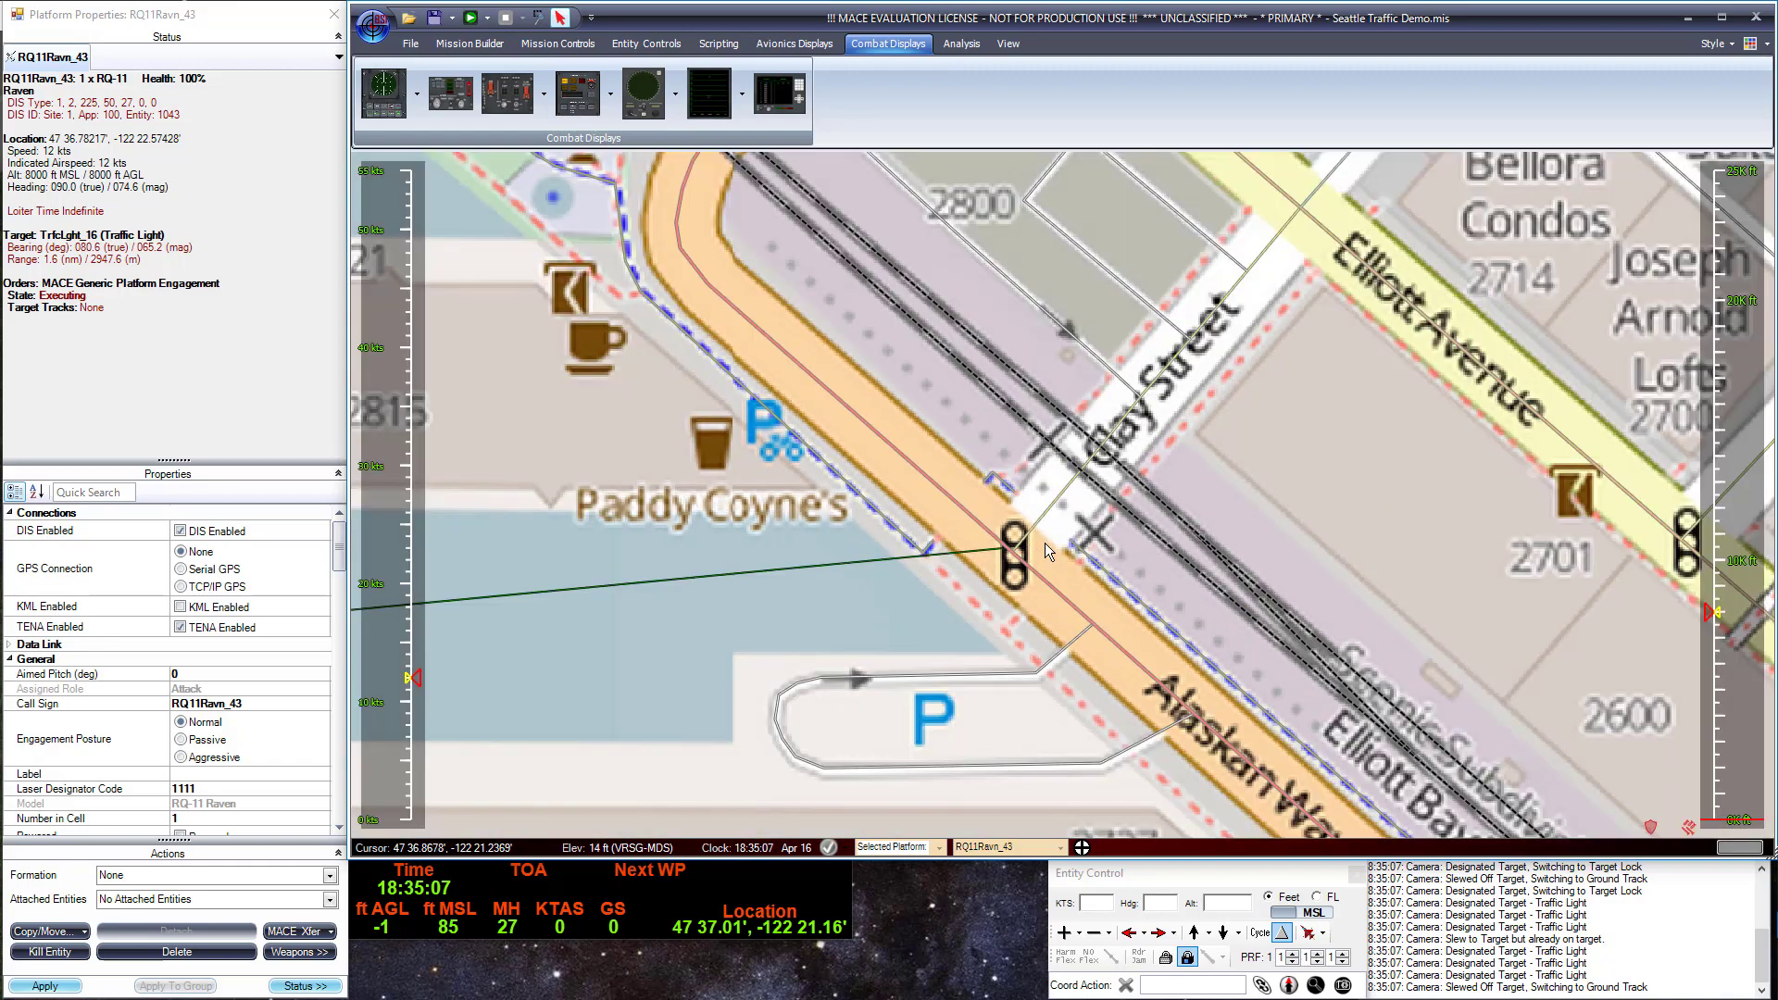
{"action": "left_click", "coordinate": [479, 43]}
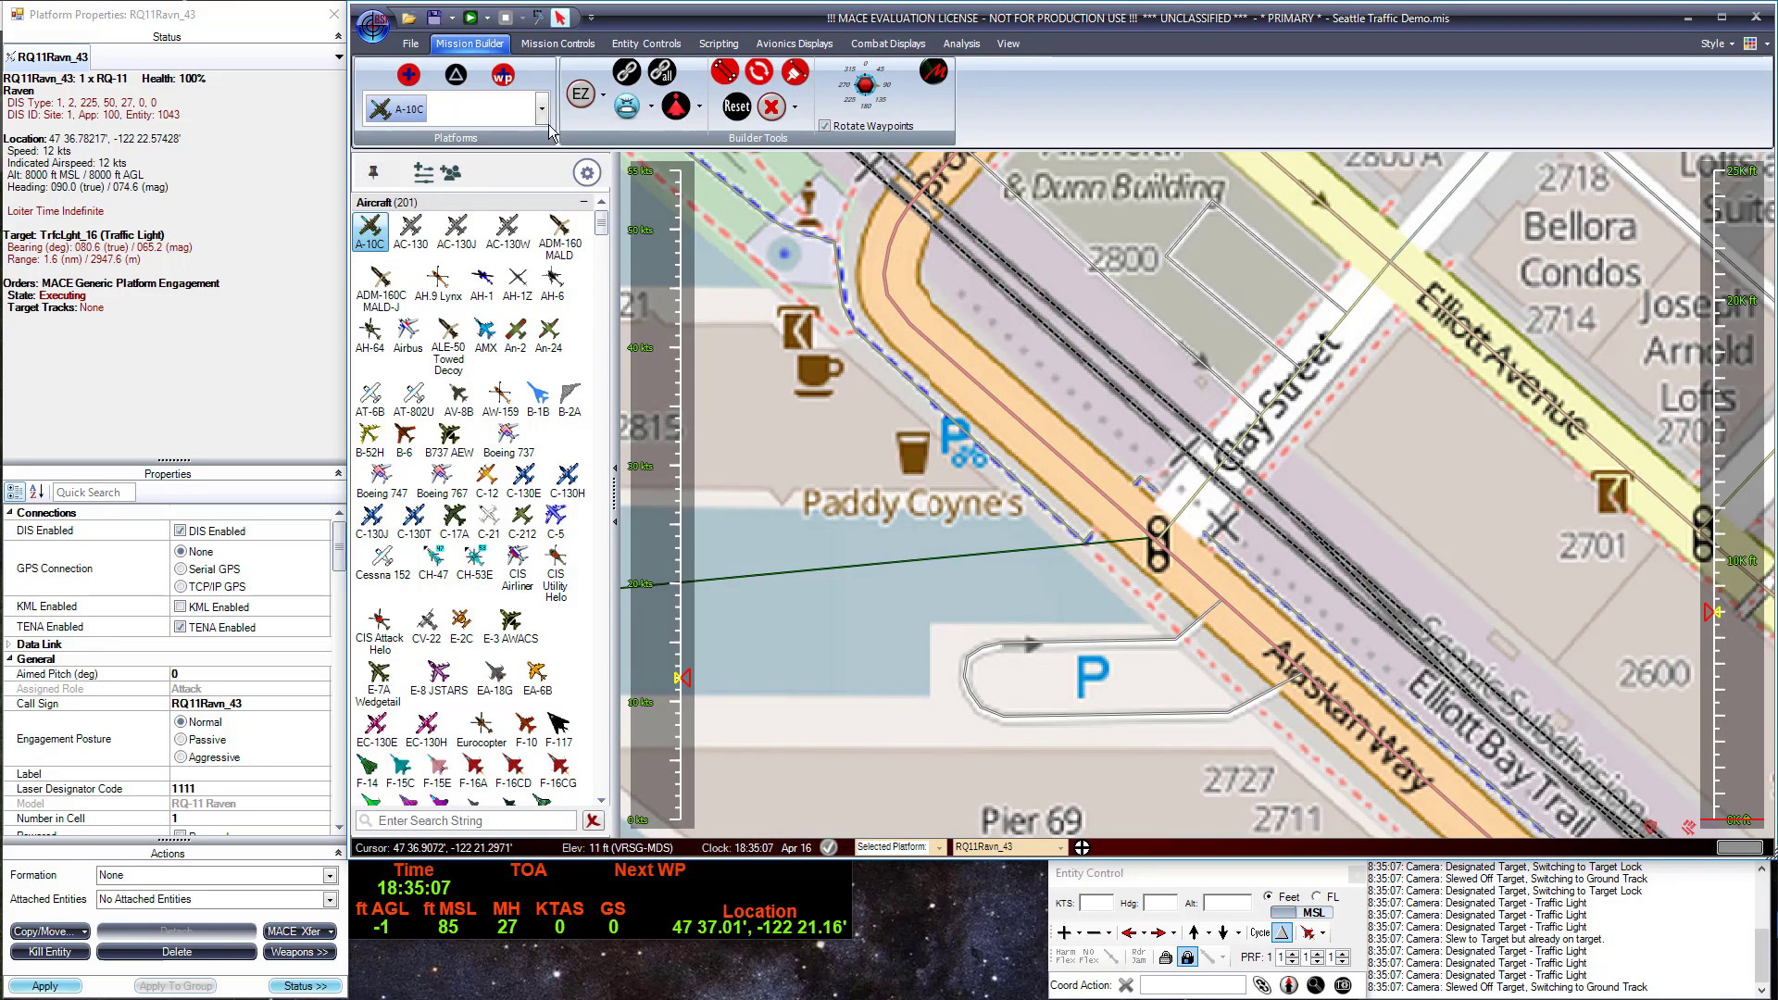
{"action": "left_click", "coordinate": [586, 174]}
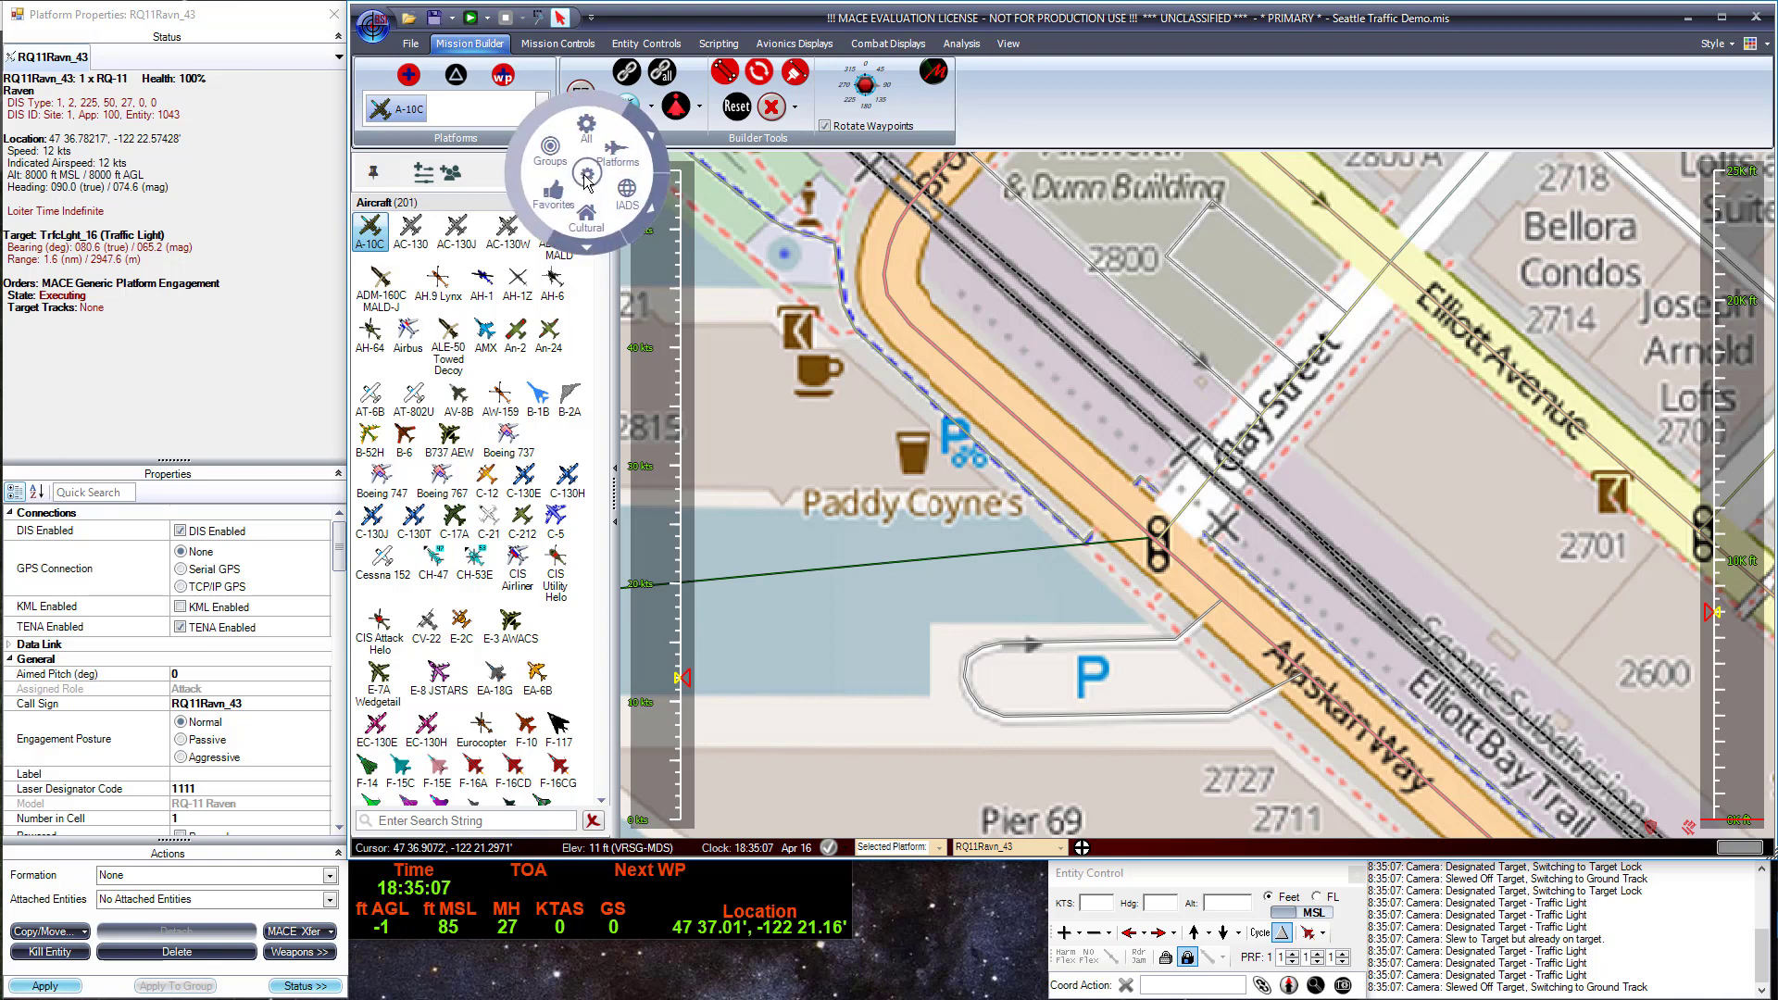
{"action": "left_click", "coordinate": [651, 139]}
{"action": "left_click", "coordinate": [613, 221]}
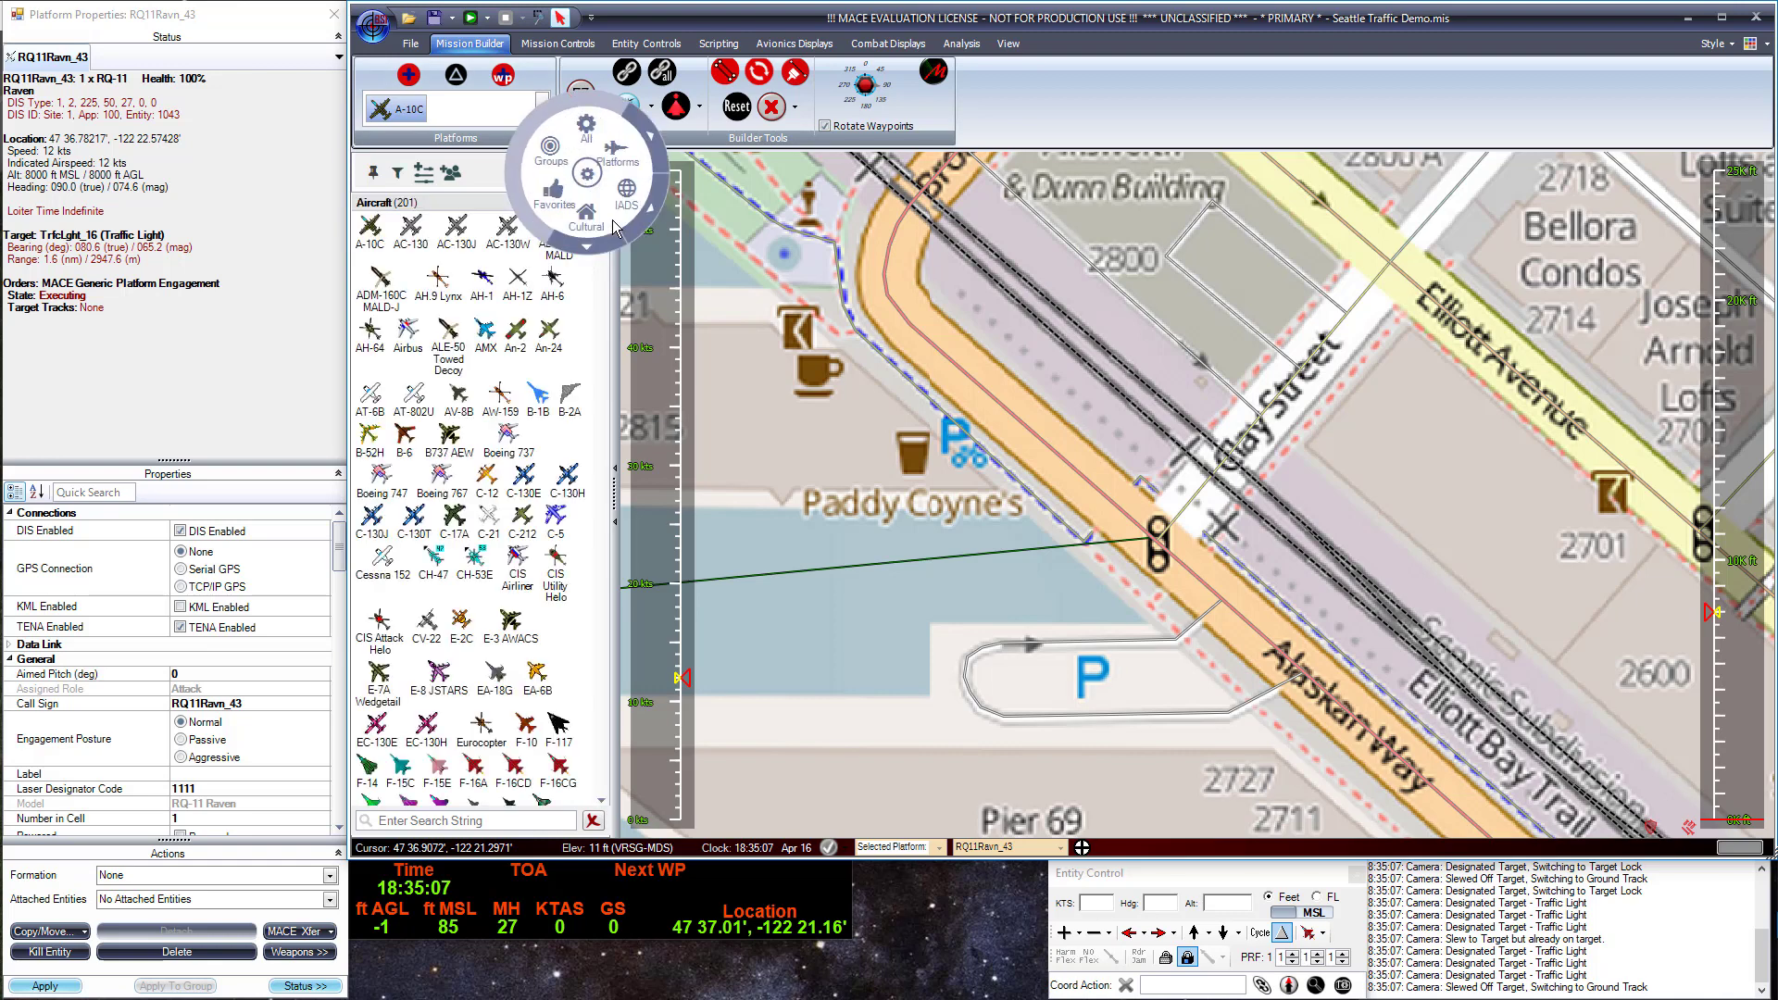
{"action": "left_click", "coordinate": [611, 225]}
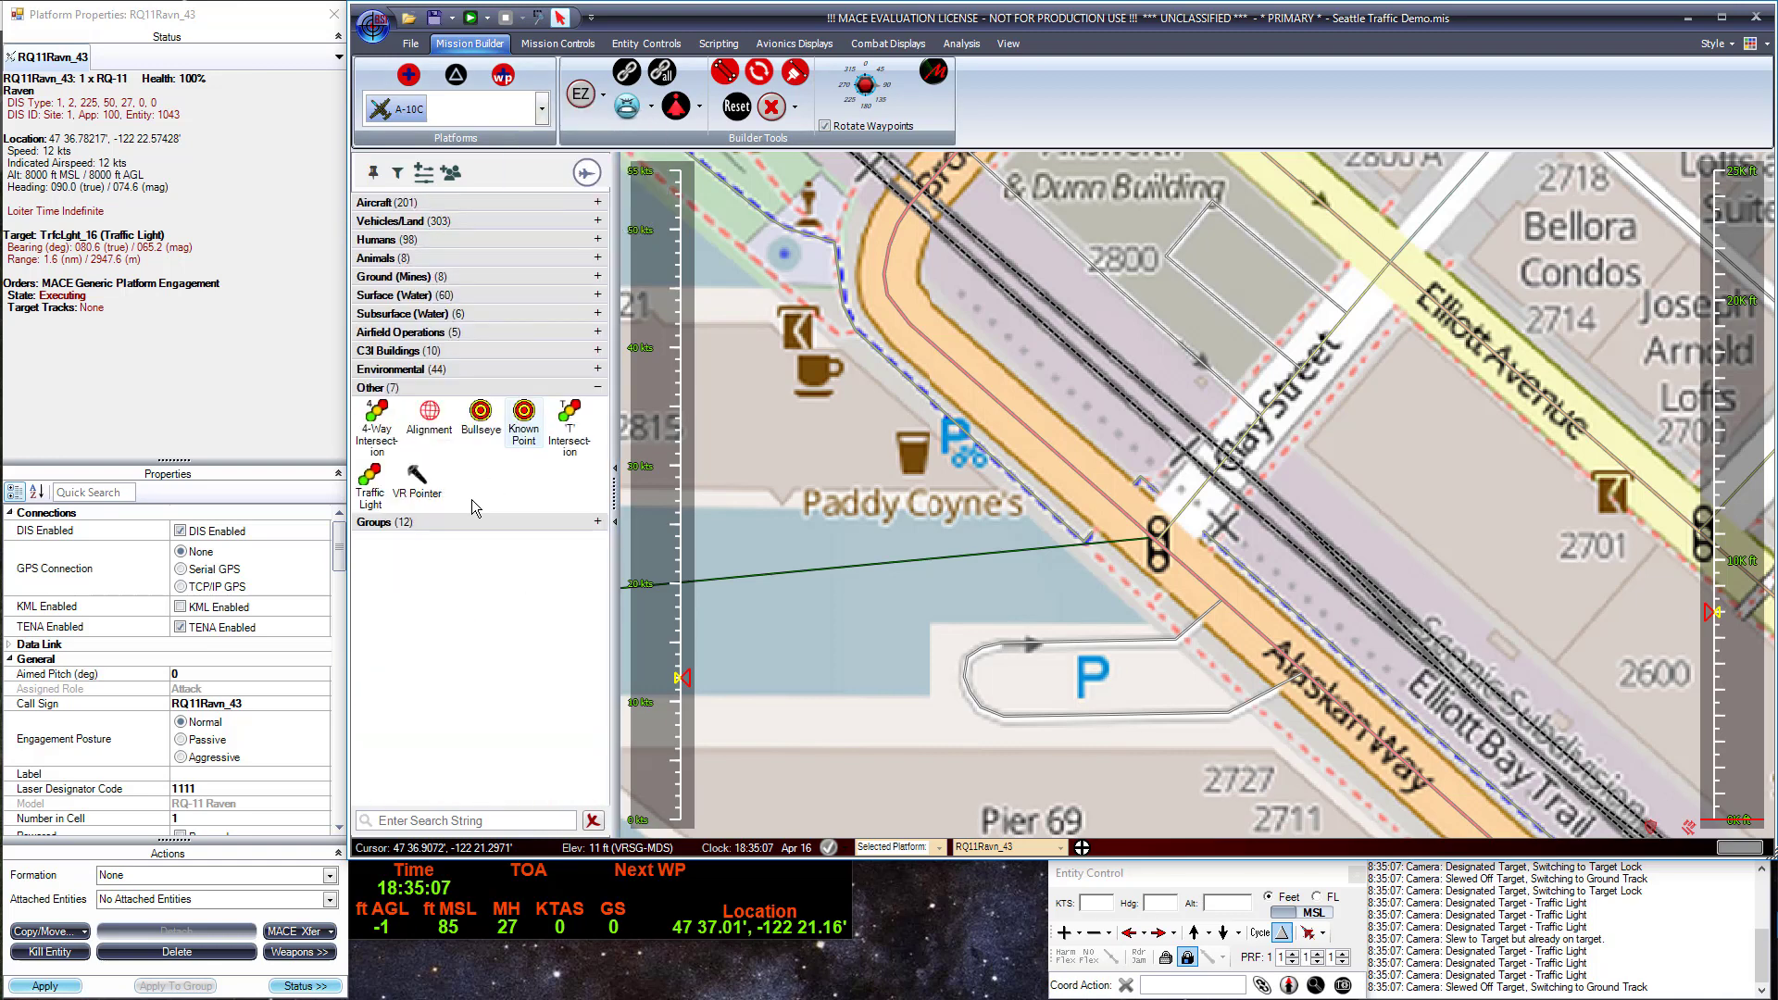
{"action": "left_click", "coordinate": [569, 424]}
{"action": "left_click", "coordinate": [1164, 556]}
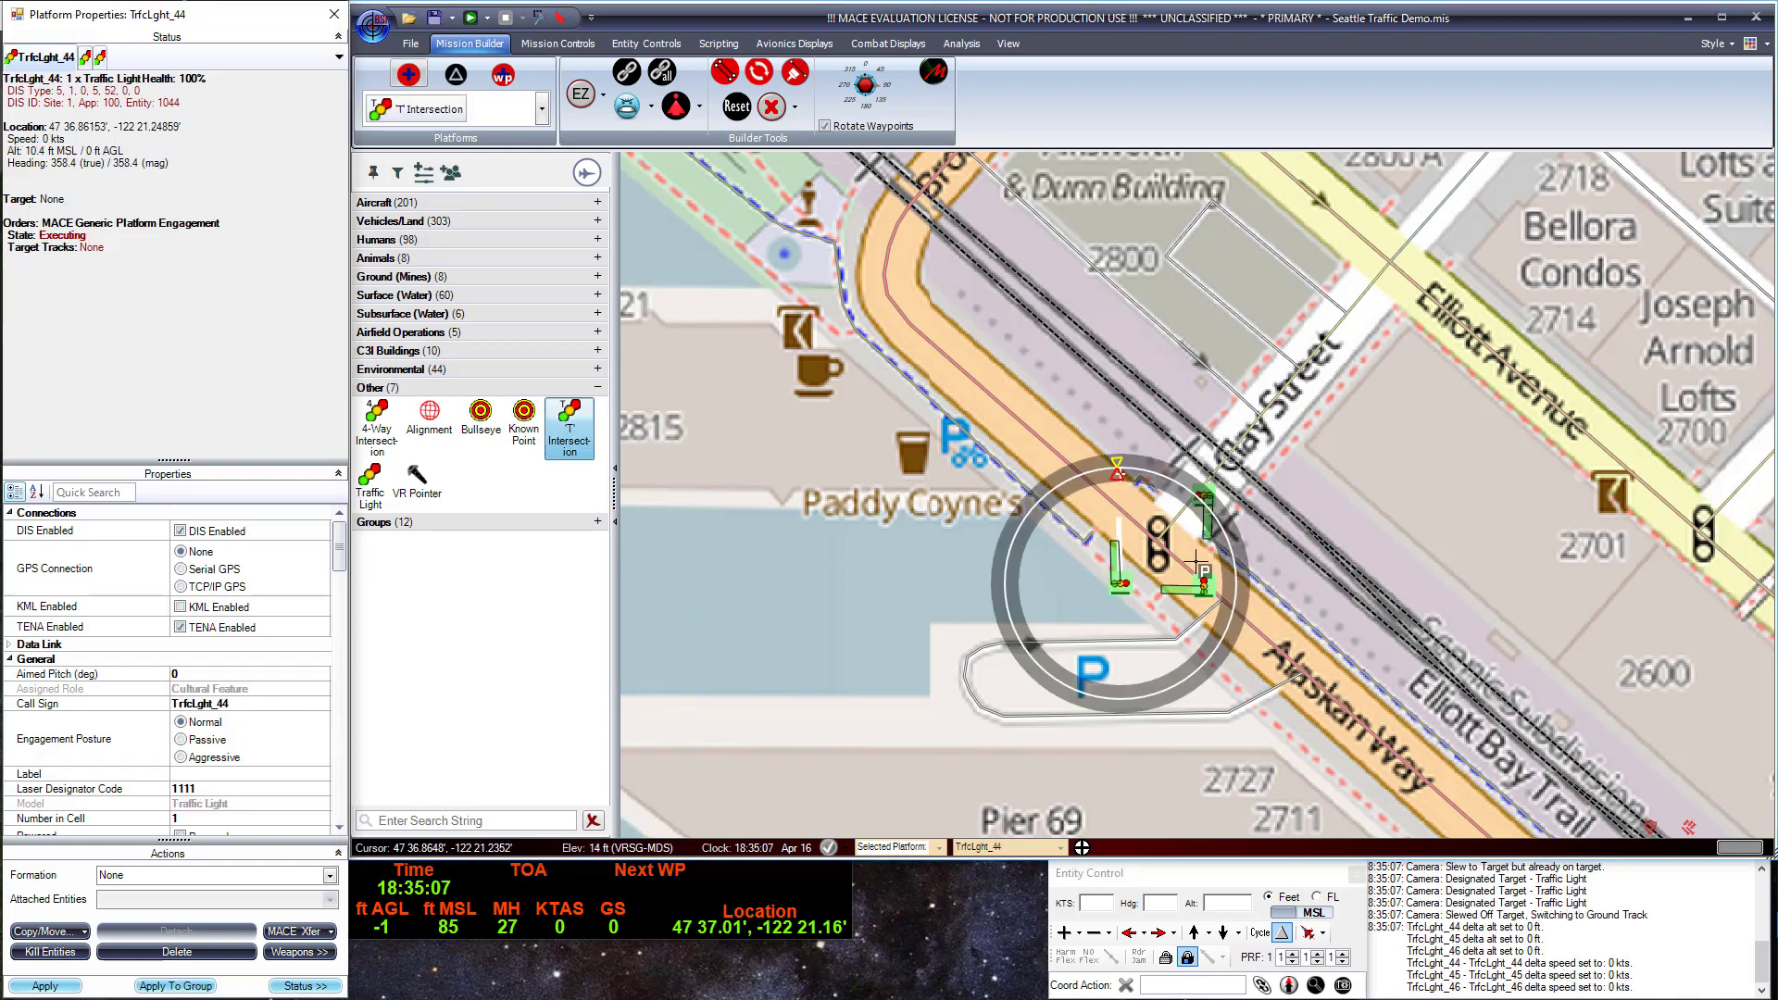
{"action": "right_click", "coordinate": [1283, 566]}
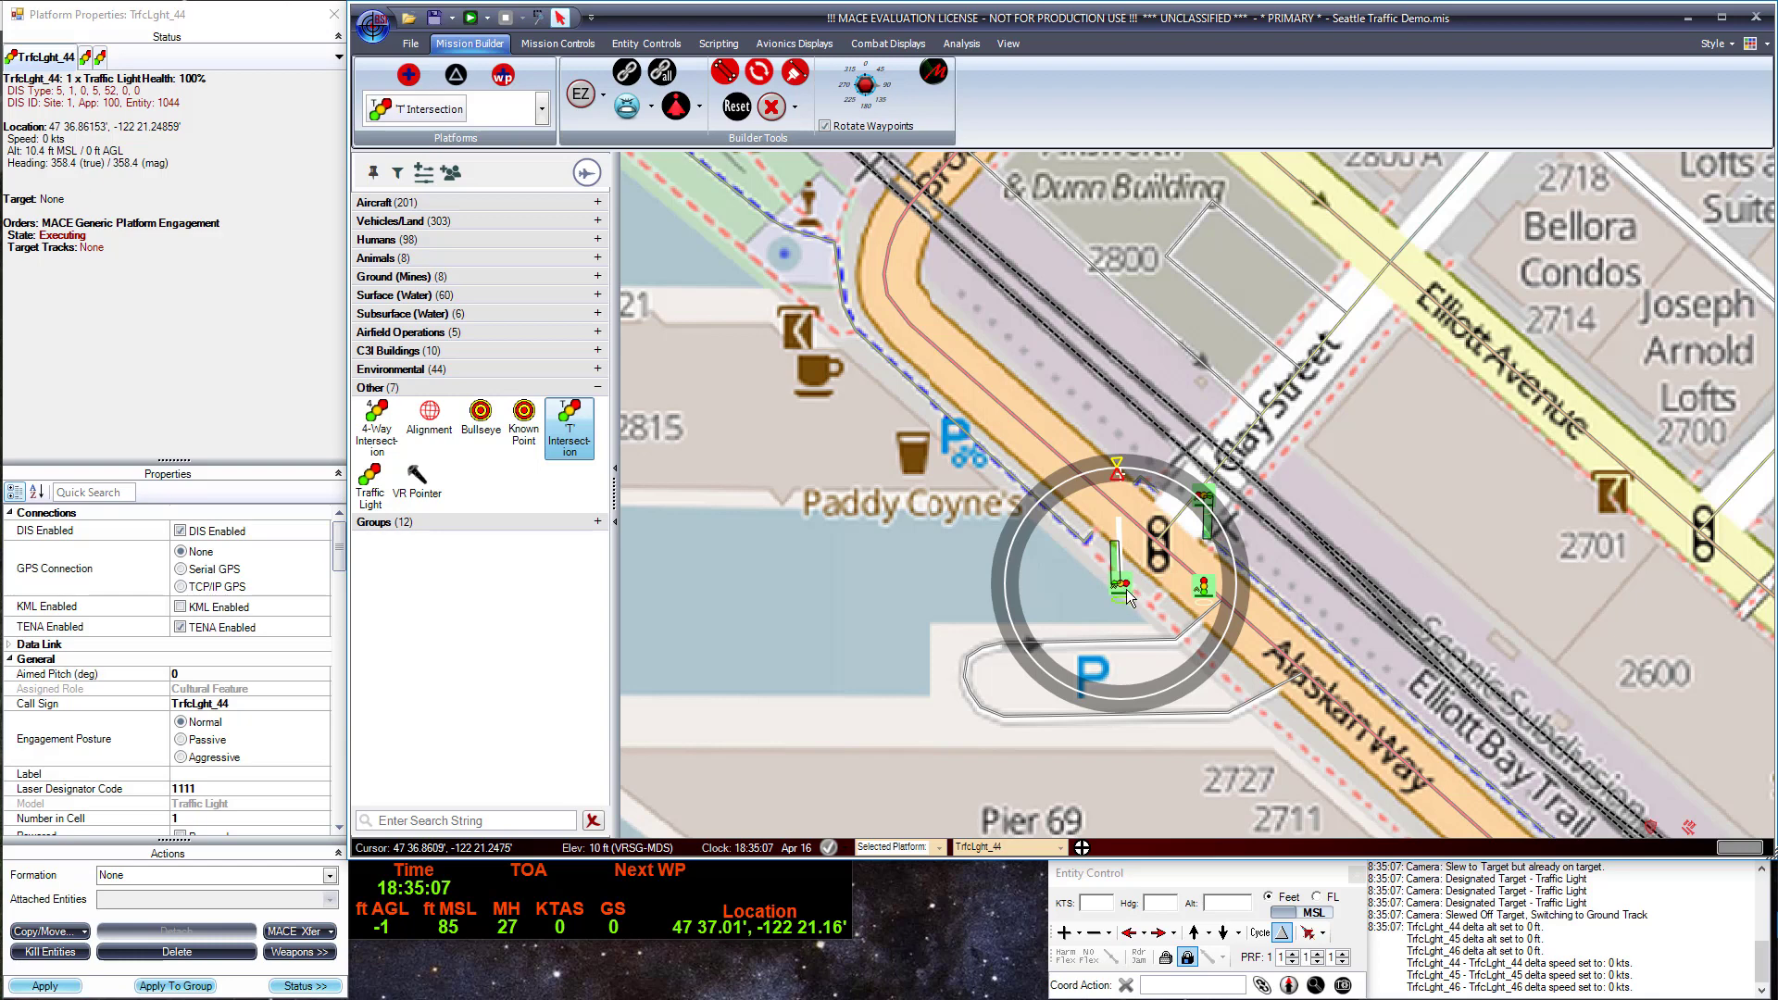
Move the two western lights to the road edge and Clay Street's northwest corner, aiming them at headings of about 43 and 137 degrees.
{"action": "left_click_drag", "start_coordinate": [1127, 589], "coordinate": [1100, 542]}
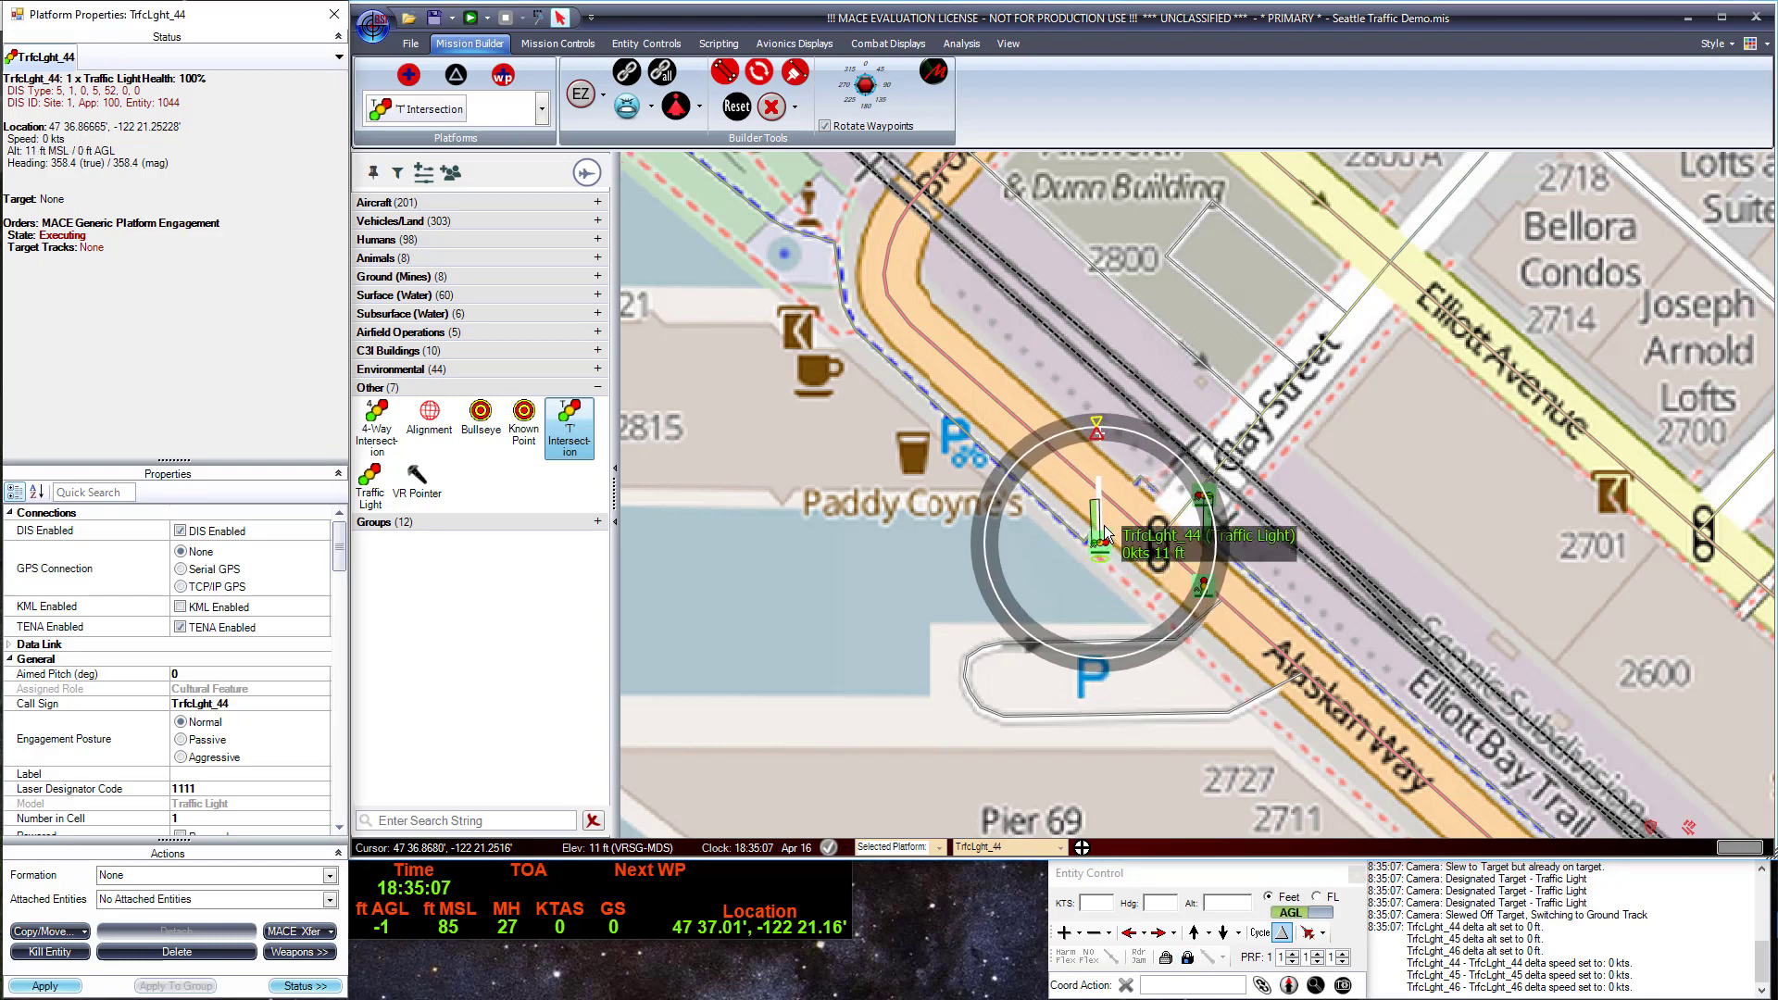
{"action": "left_click", "coordinate": [1155, 503], "text": "ctrl"}
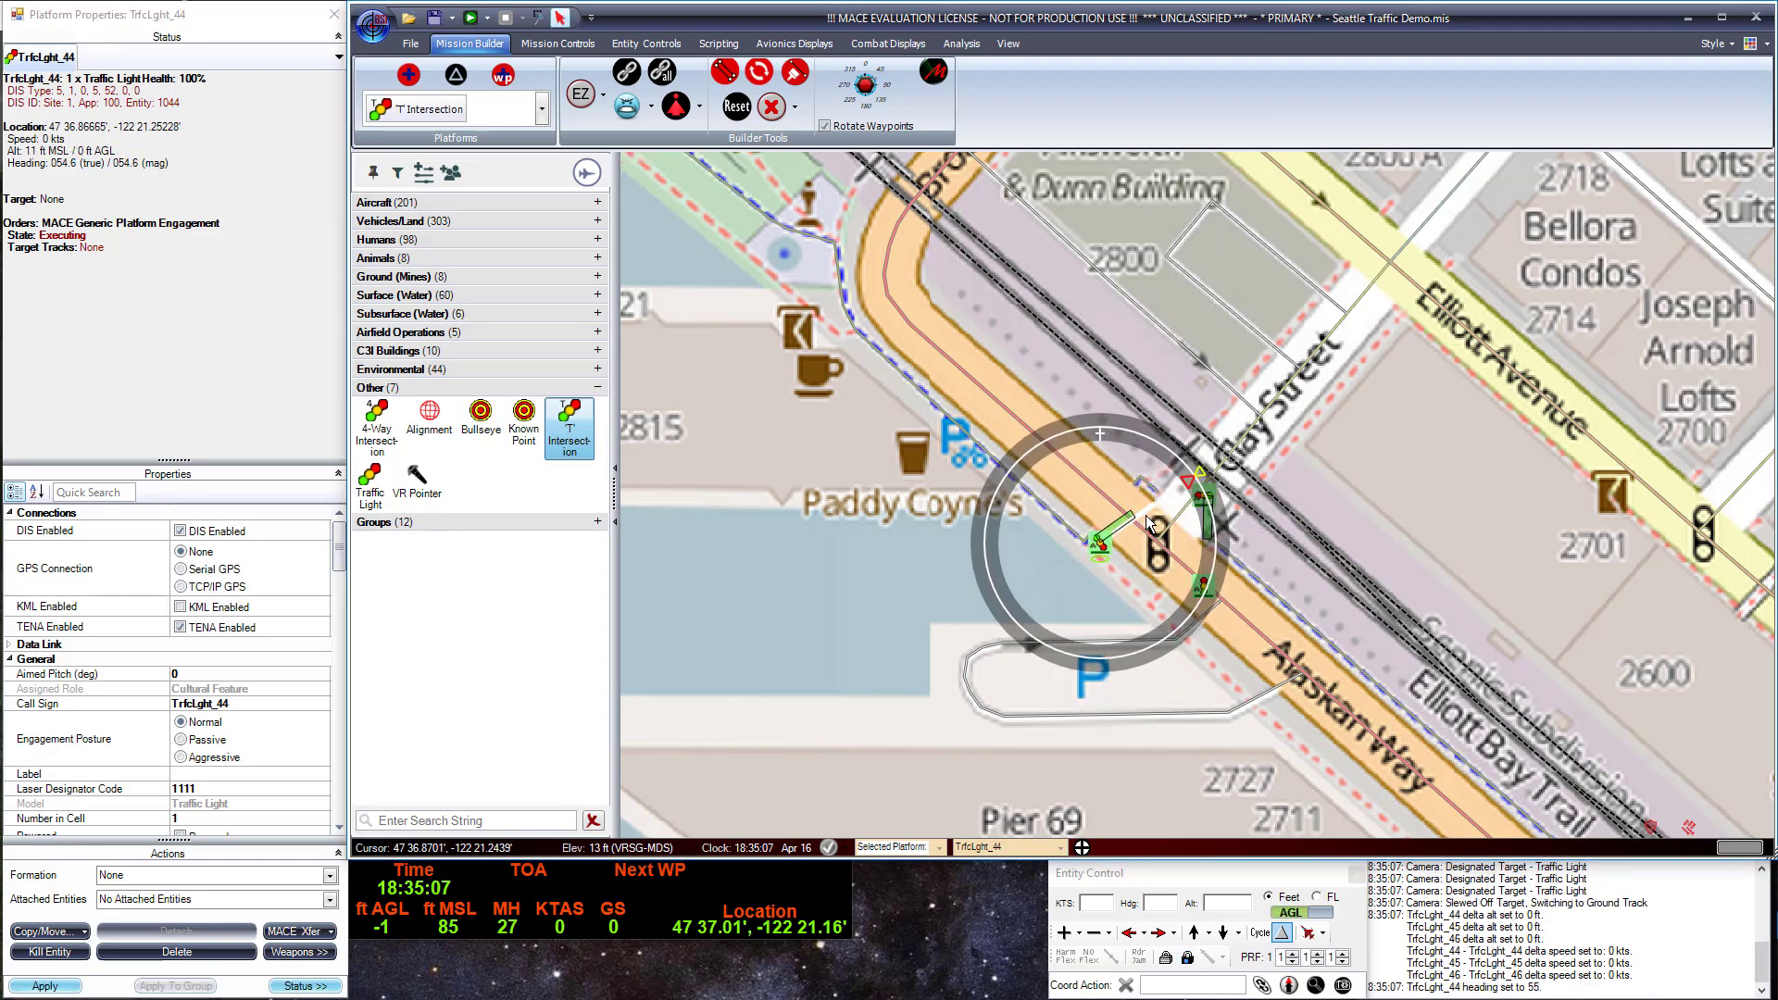
{"action": "left_click", "coordinate": [1152, 486], "text": "ctrl"}
{"action": "left_click_drag", "start_coordinate": [1207, 518], "coordinate": [1152, 475]}
{"action": "left_click", "coordinate": [1199, 525], "text": "ctrl"}
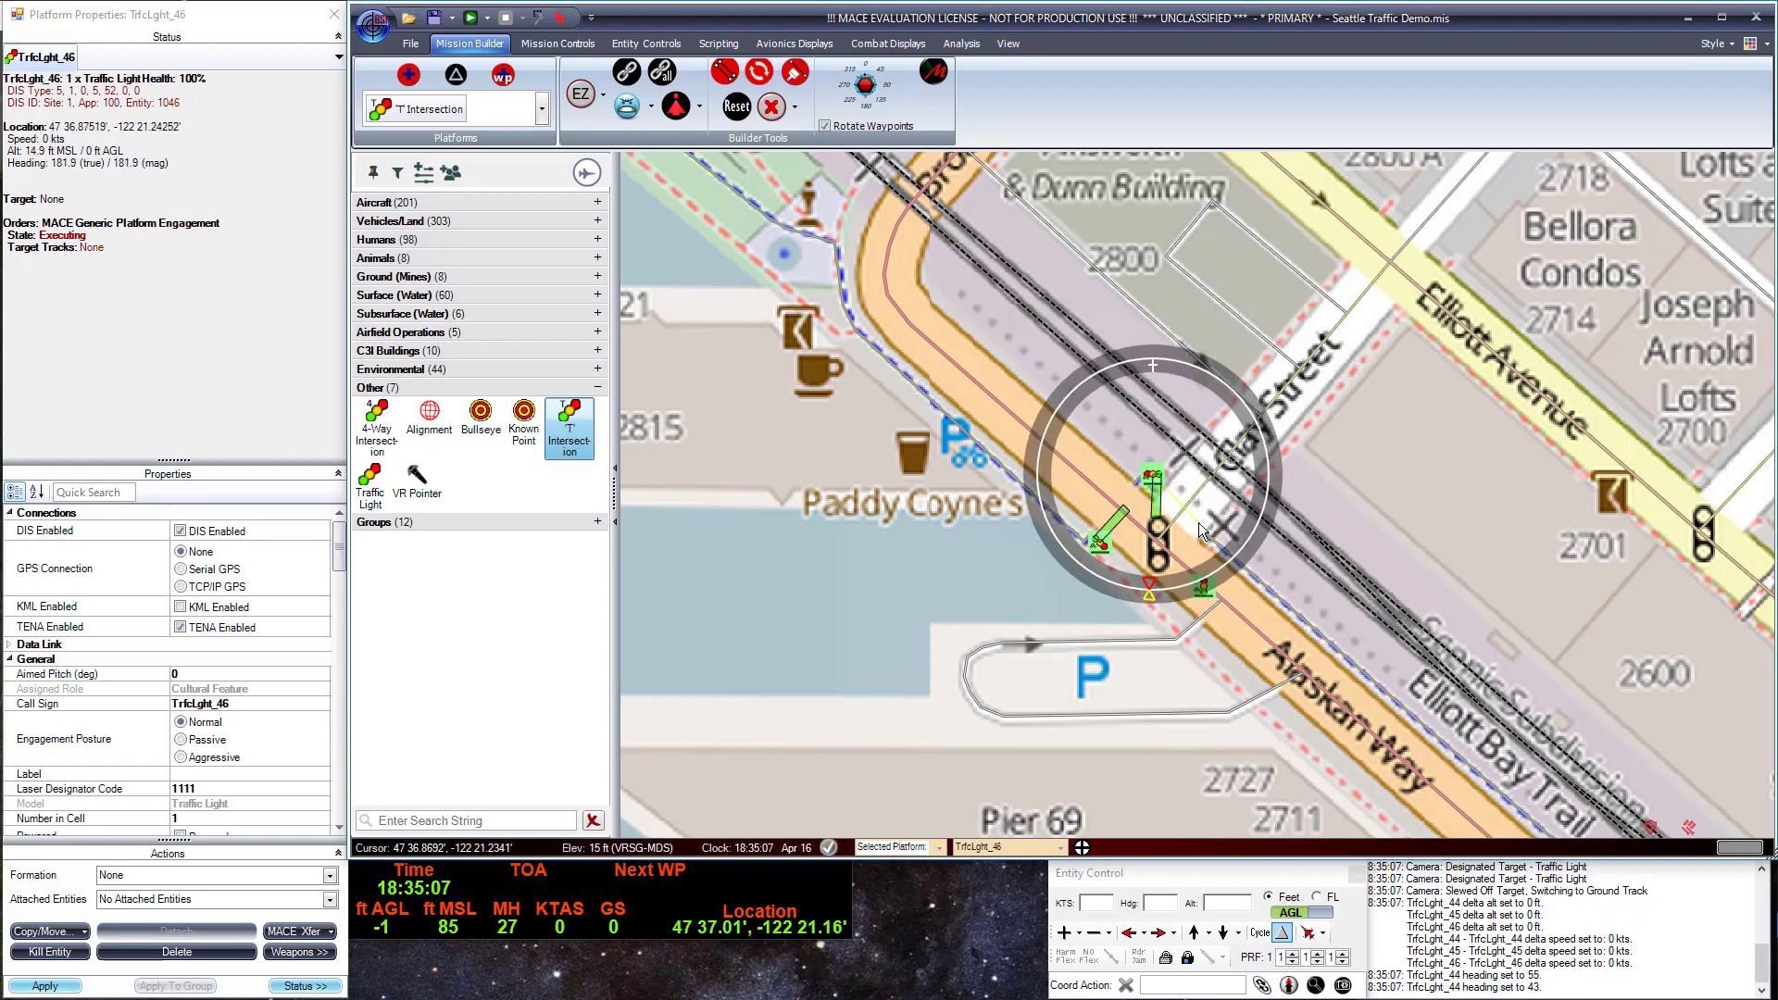
Move the remaining light to Clay Street's east corner and aim it across Alaskan Way at a heading of about 225 degrees.
{"action": "left_click_drag", "start_coordinate": [1206, 587], "coordinate": [1227, 534]}
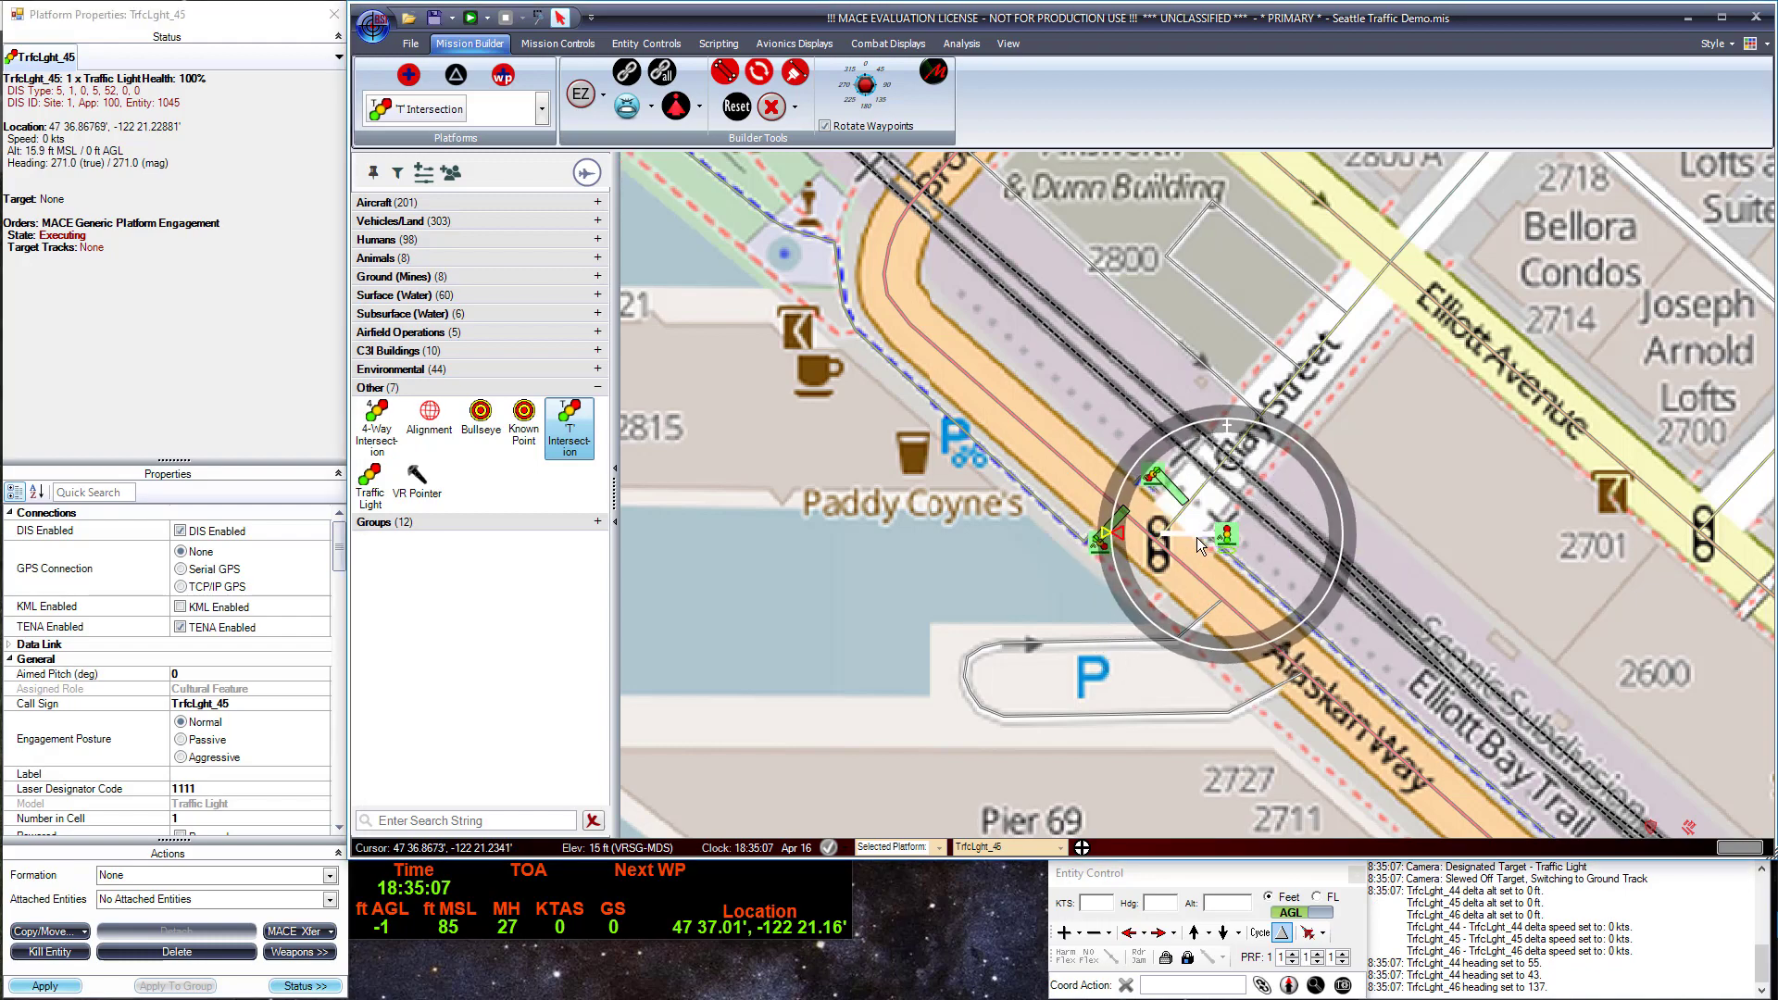
{"action": "left_click", "coordinate": [1171, 580], "text": "ctrl"}
{"action": "scroll", "coordinate": [1198, 553], "scroll_direction": "up", "scroll_amount": 2}
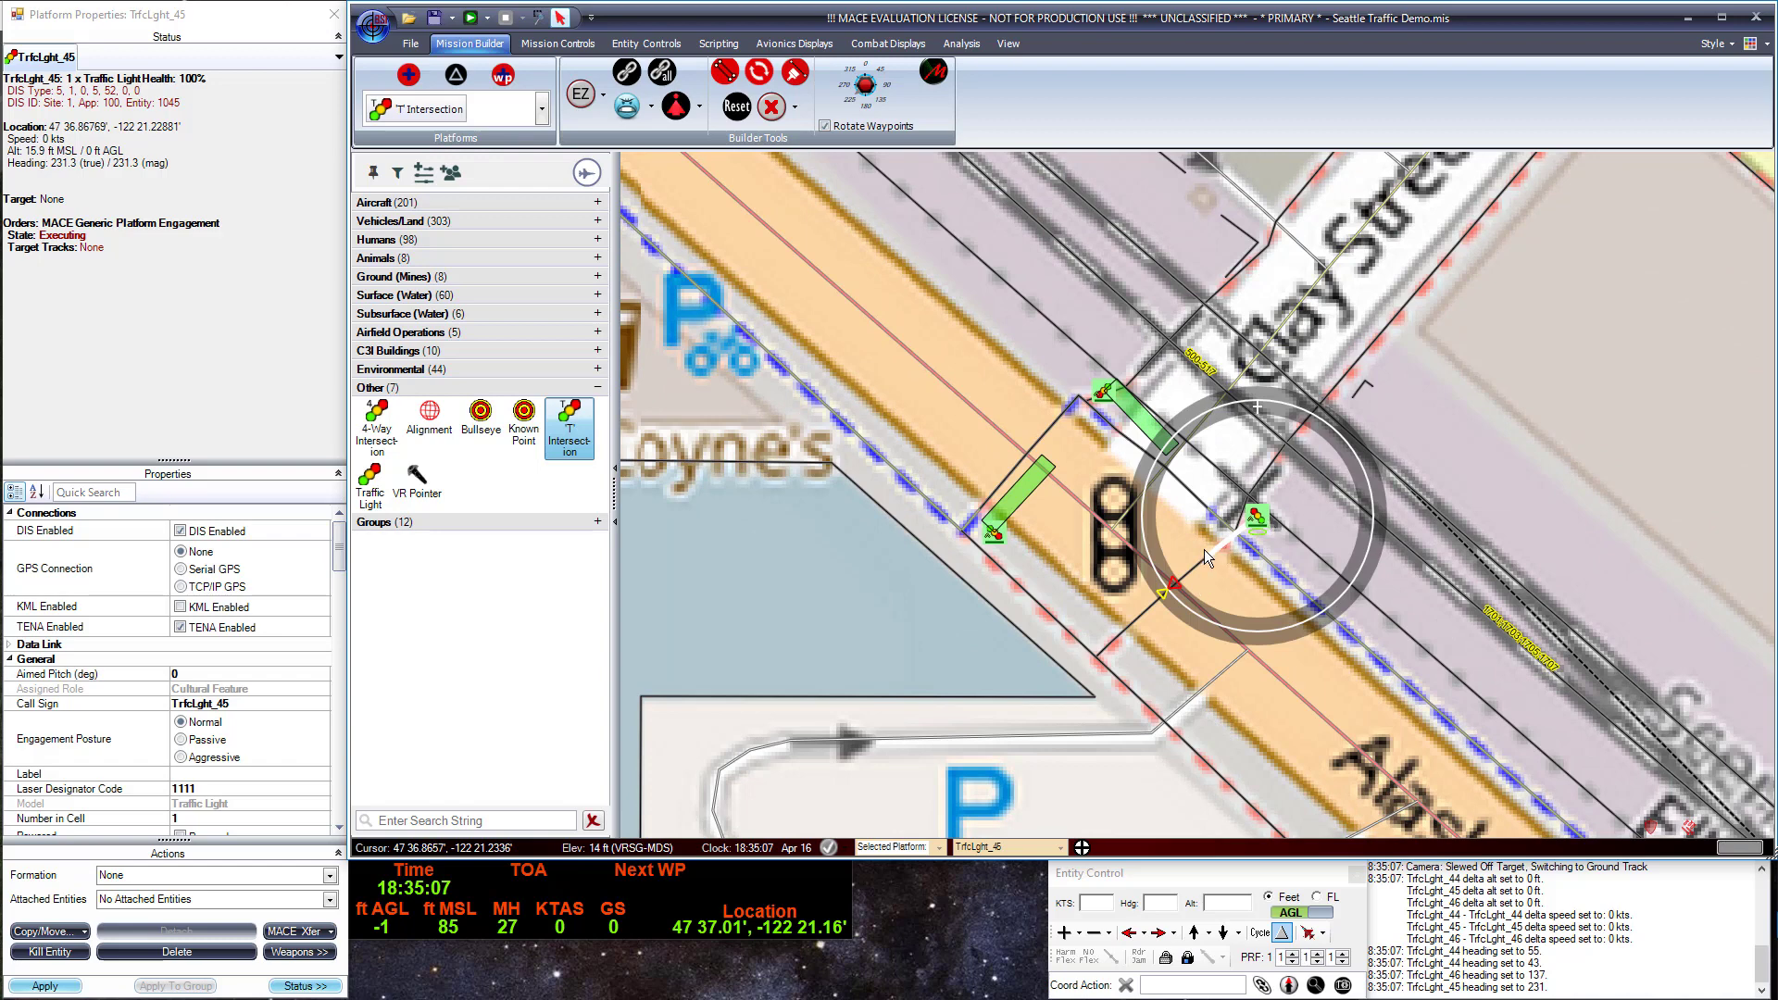
{"action": "left_click", "coordinate": [1189, 583], "text": "ctrl"}
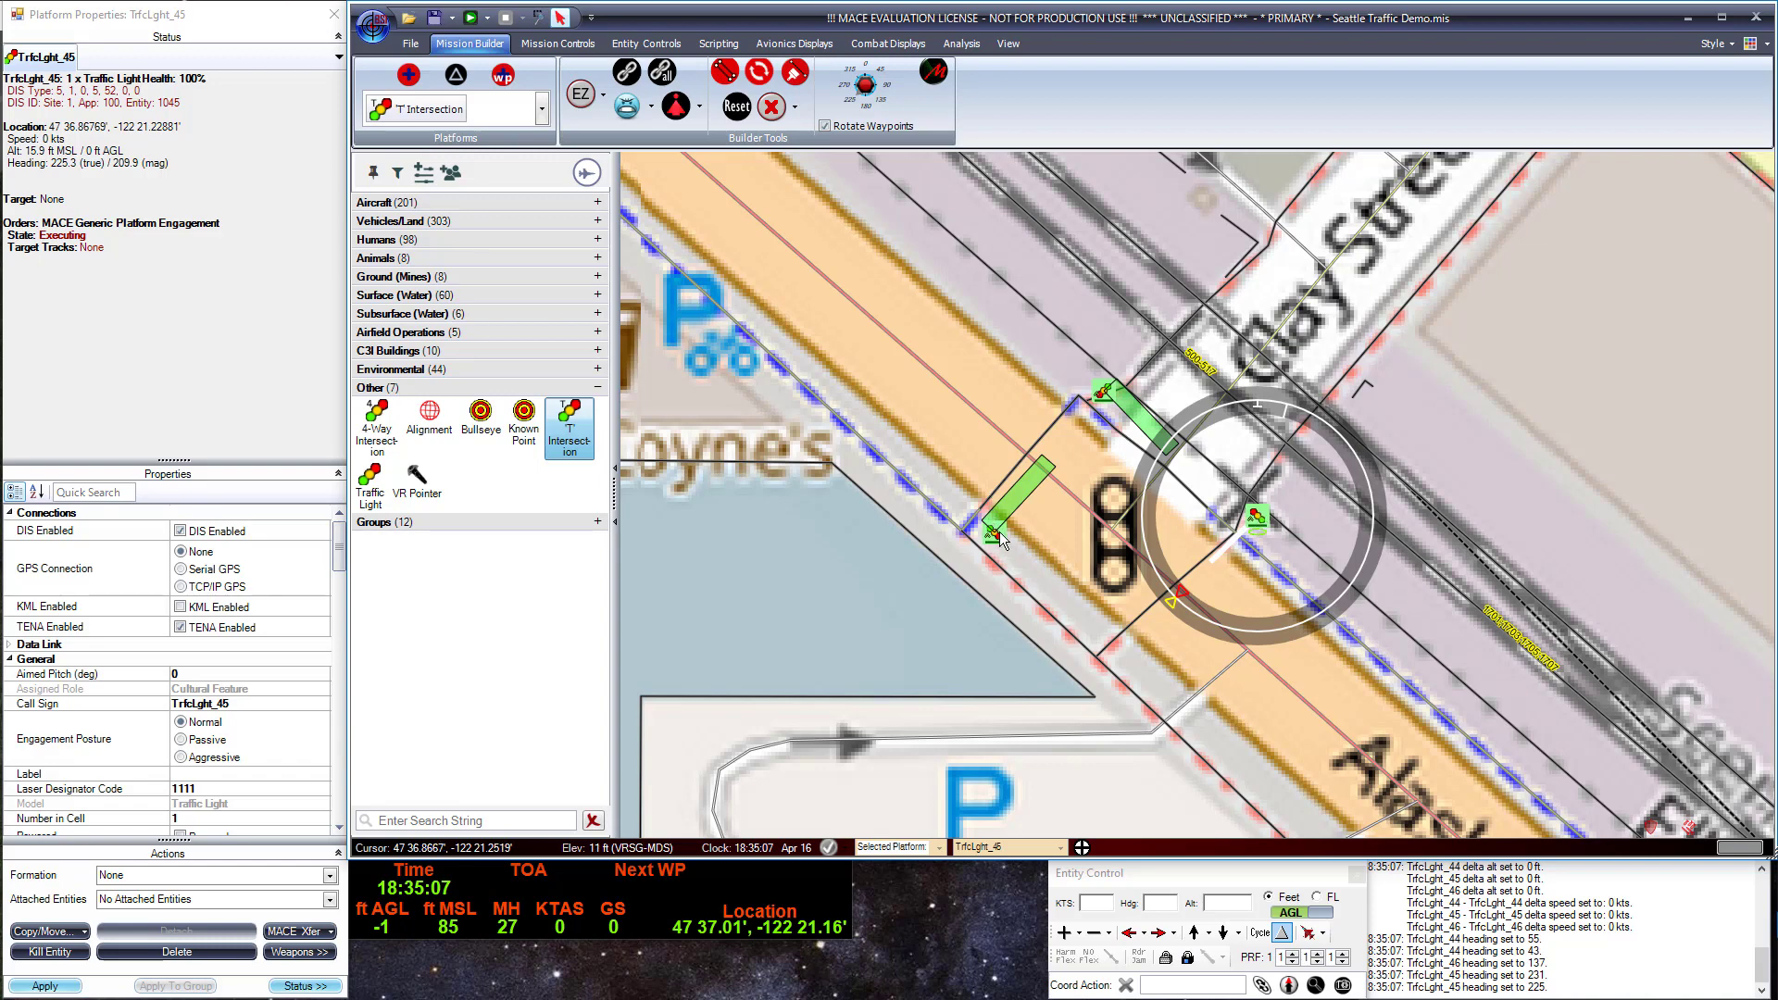
Open the traffic light controls for the light at Clay Street's northwest corner and turn off Start Red.
{"action": "right_click", "coordinate": [1102, 395]}
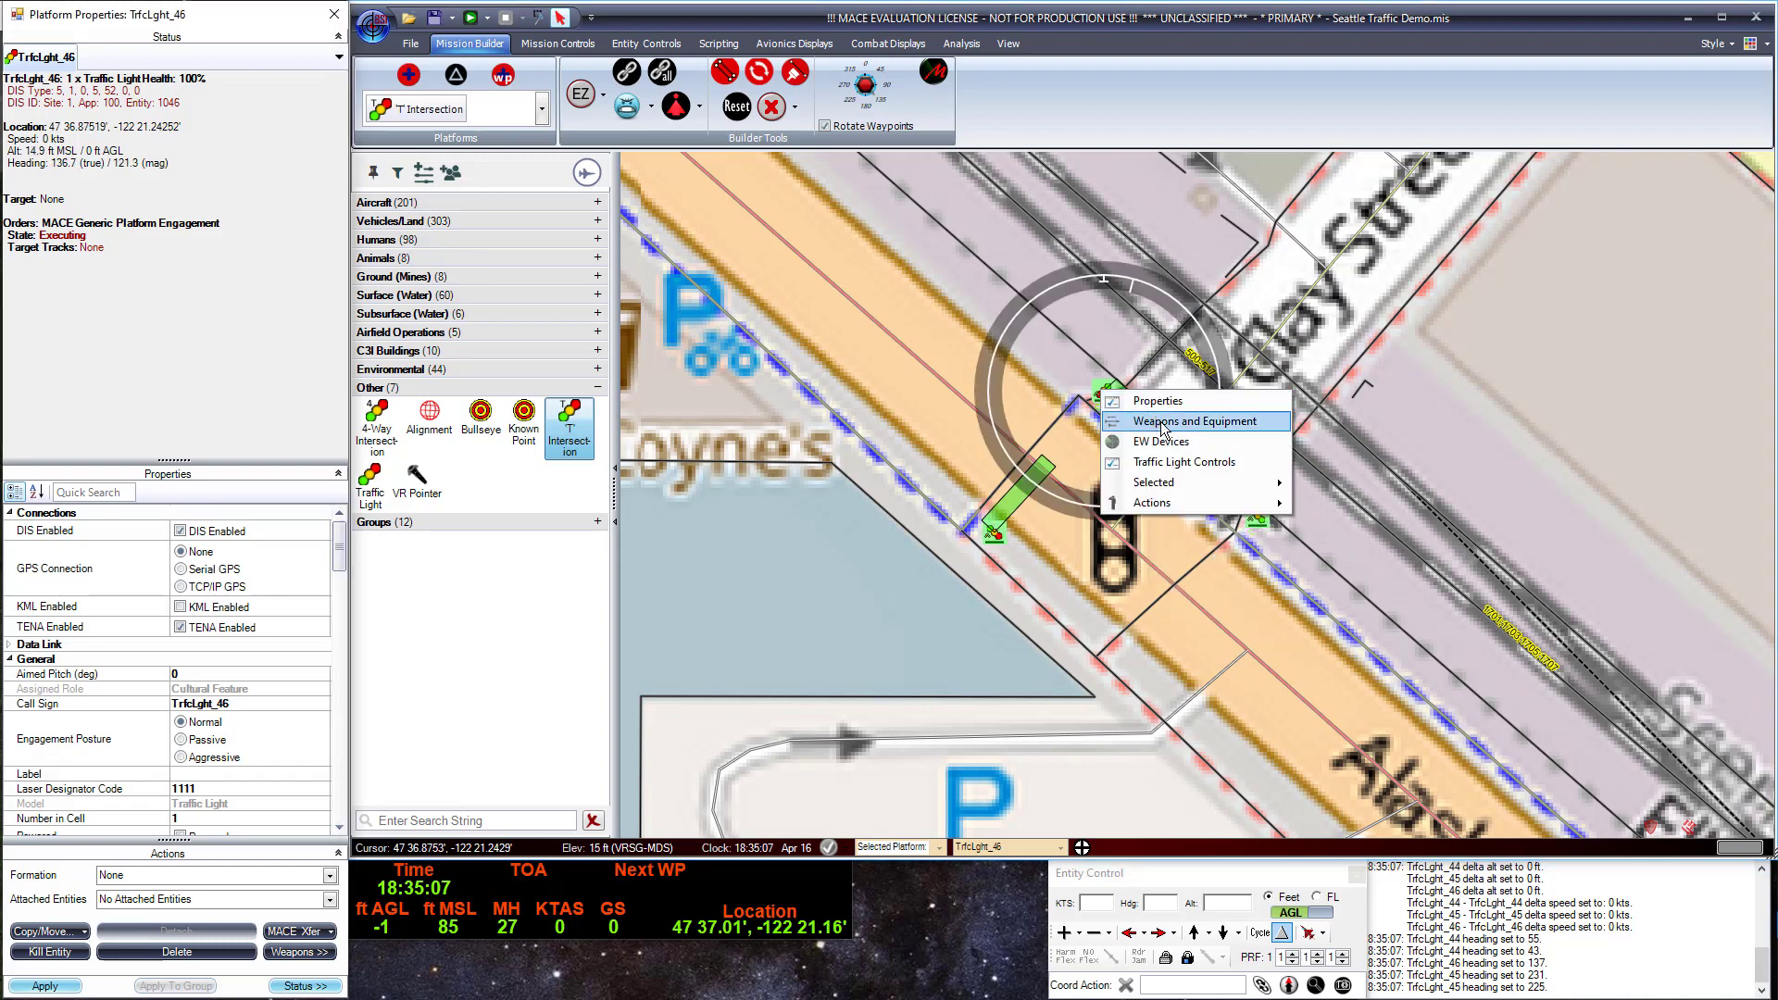
{"action": "left_click", "coordinate": [1207, 466]}
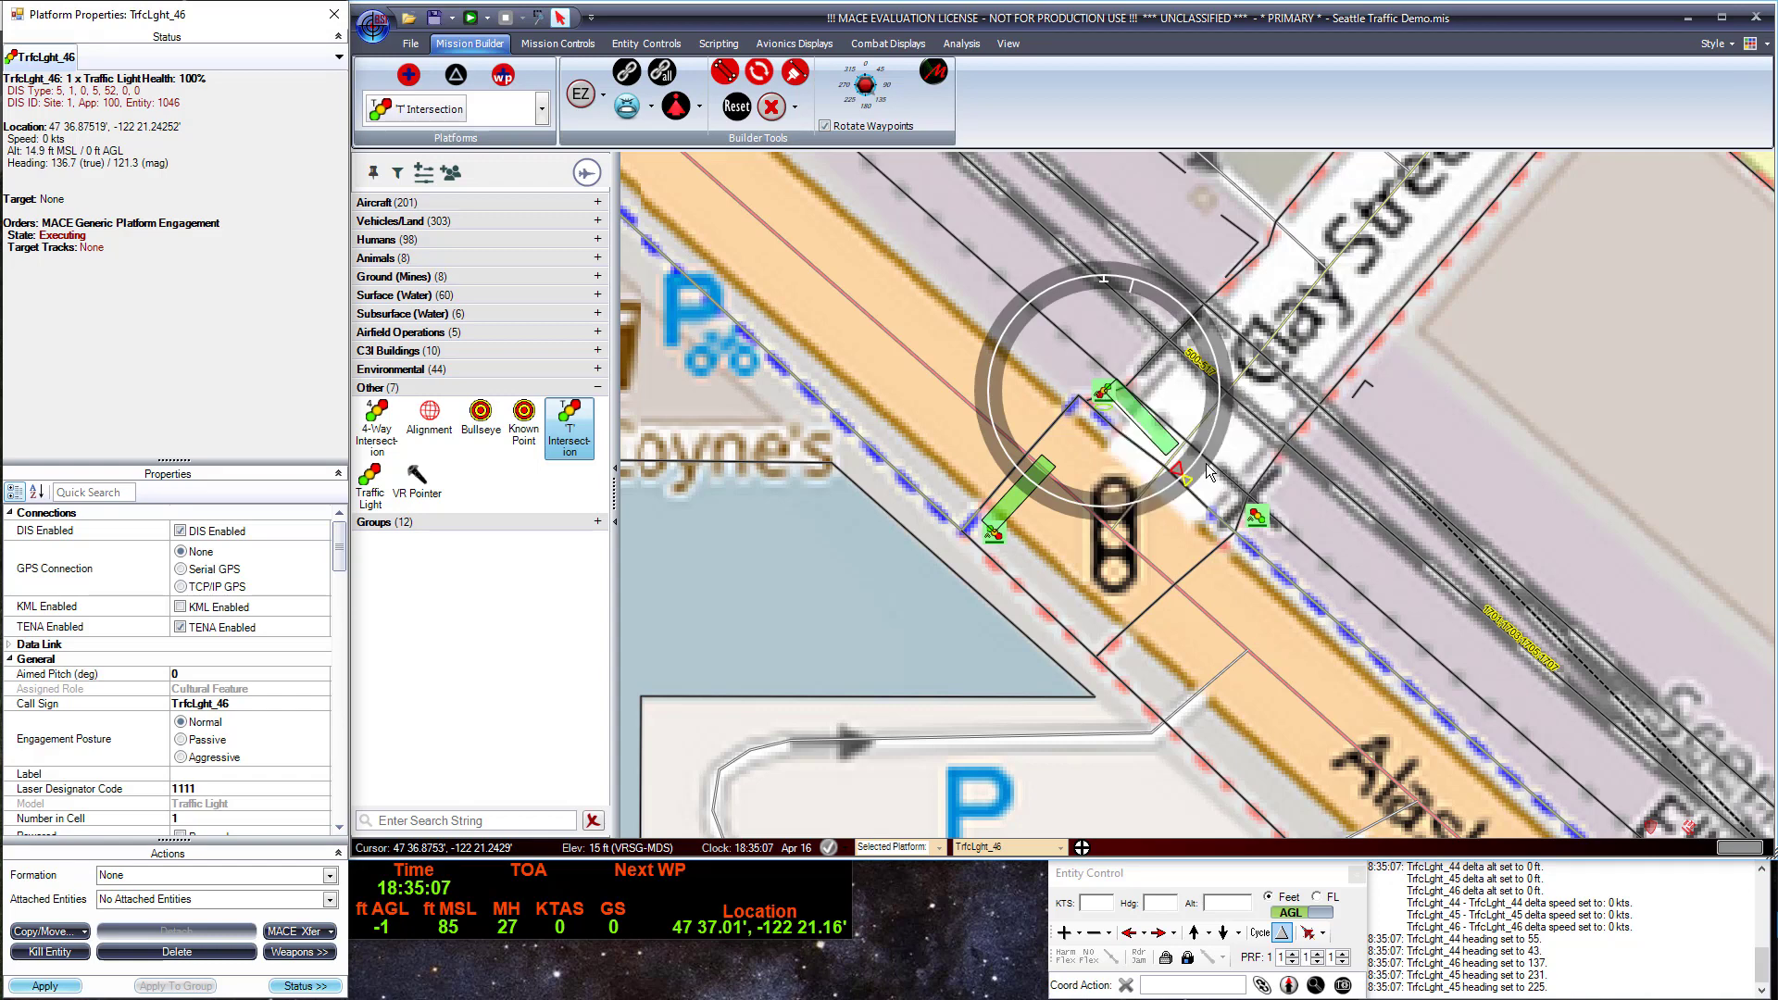
{"action": "left_click_drag", "start_coordinate": [993, 670], "coordinate": [624, 260]}
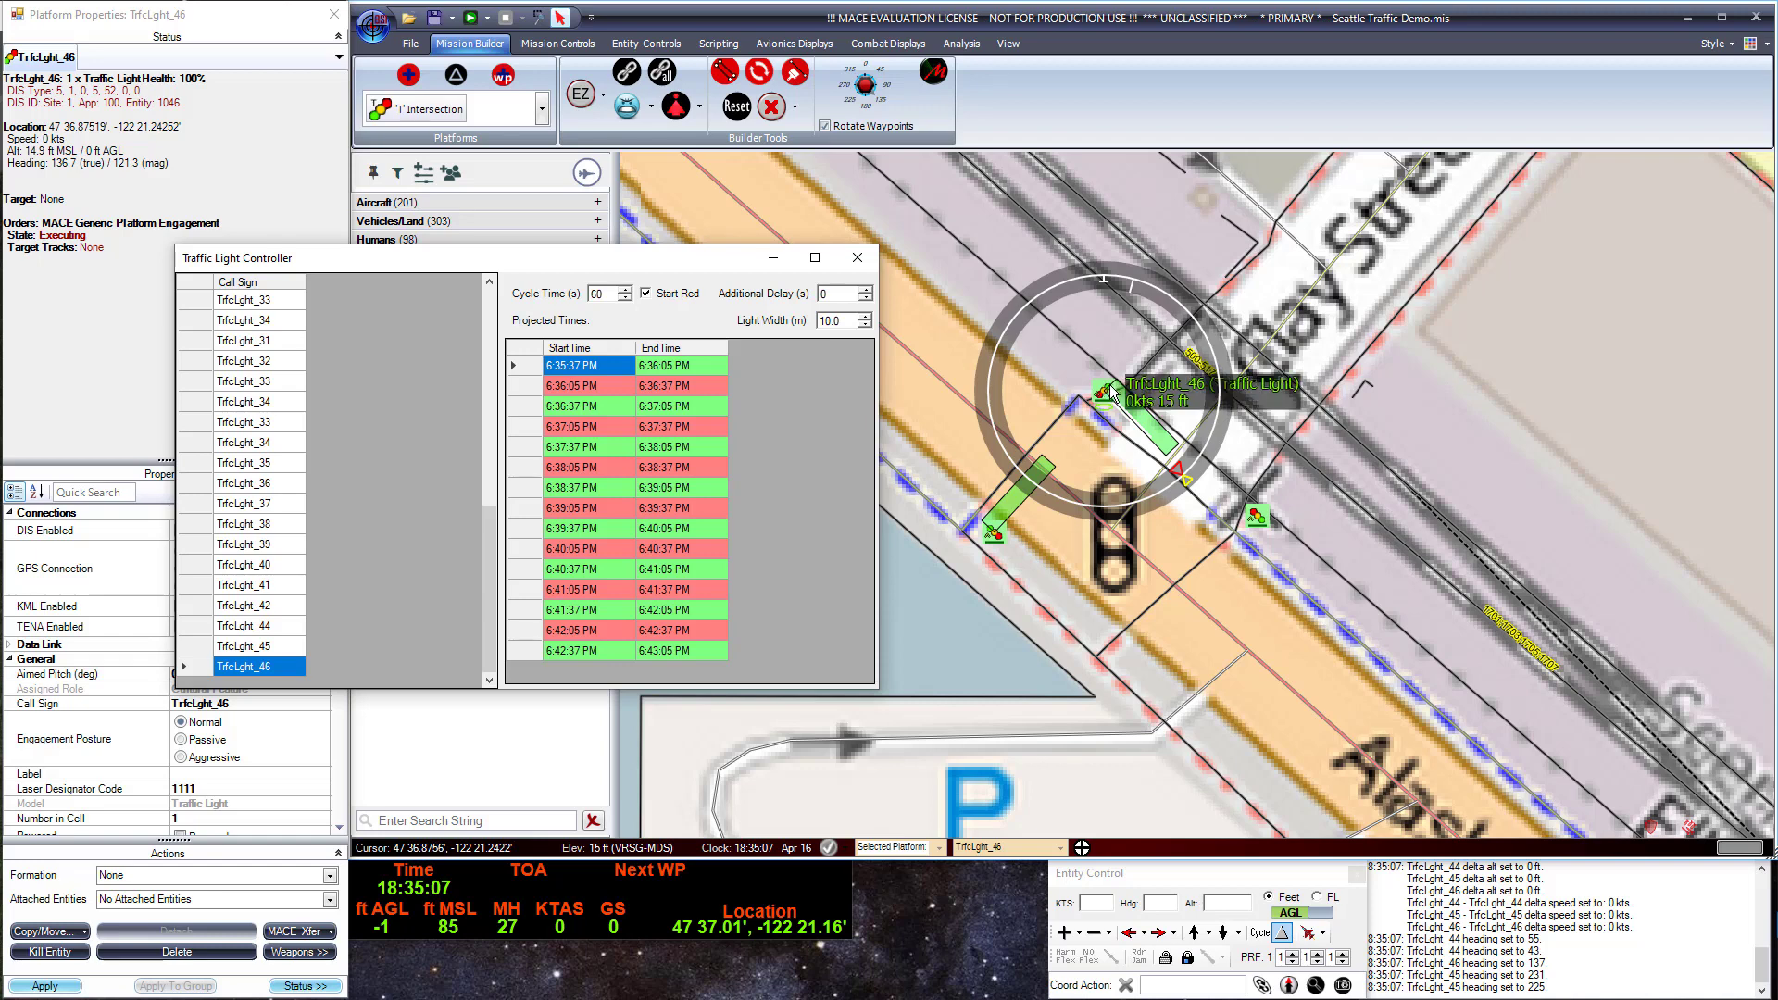
{"action": "left_click", "coordinate": [664, 295]}
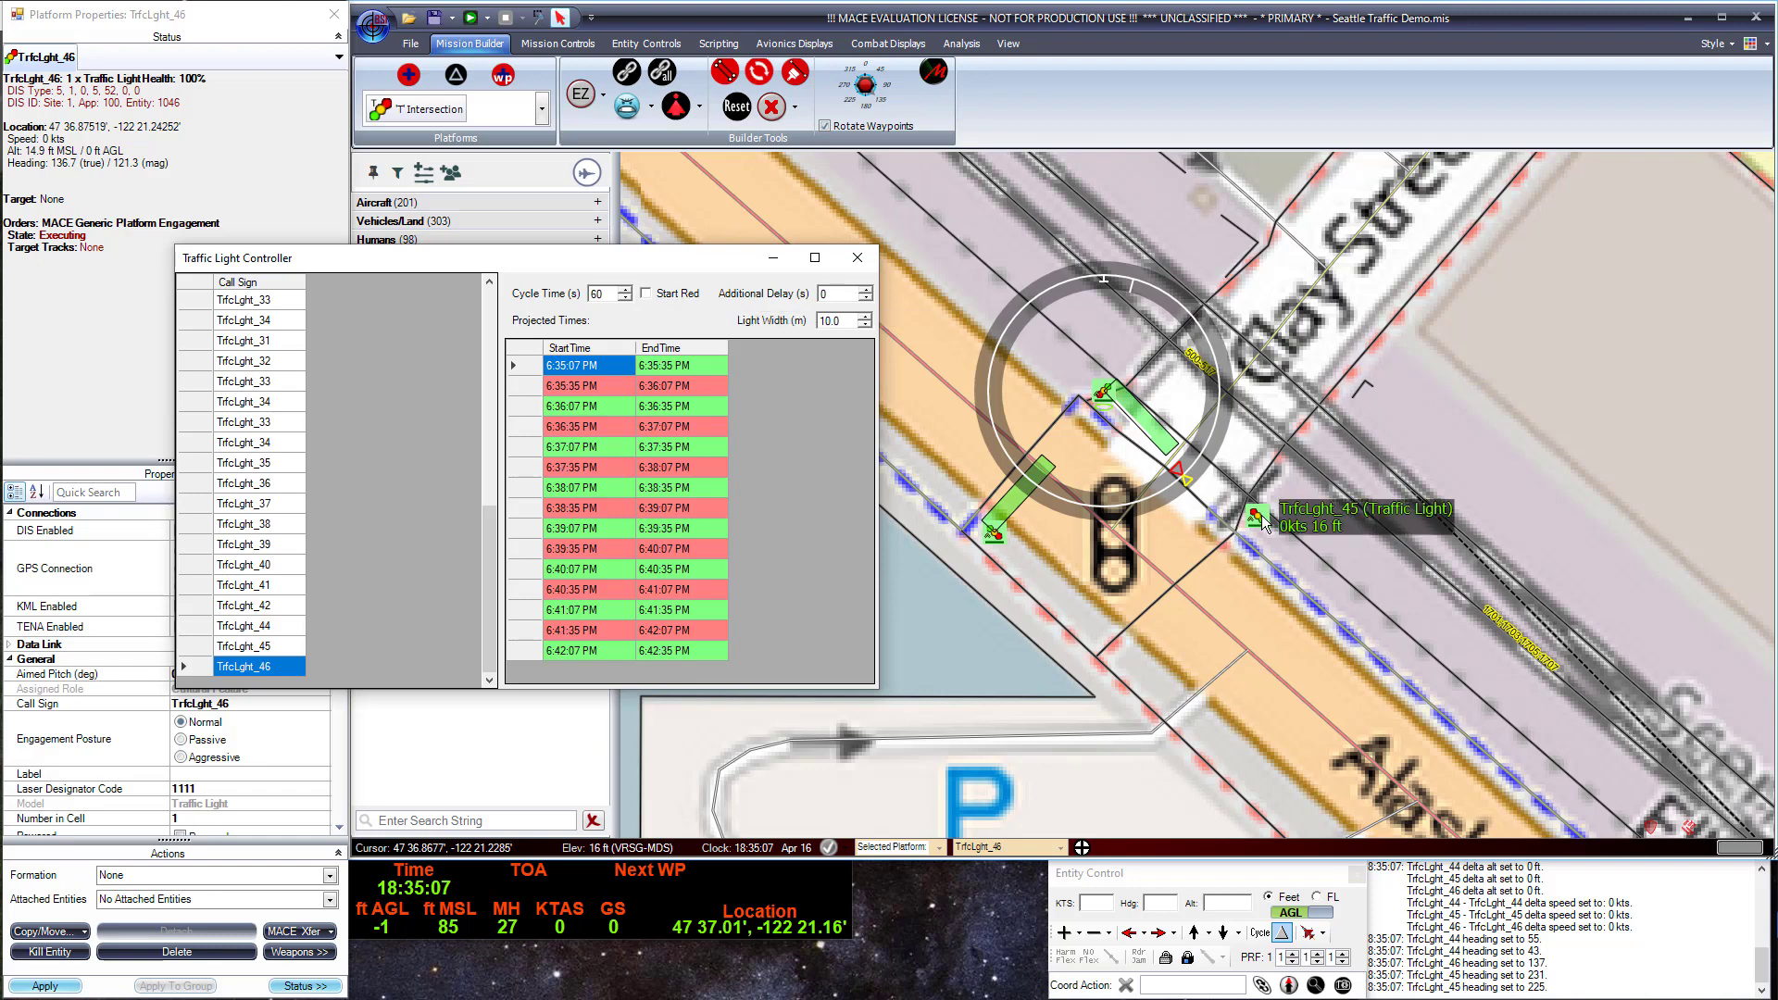
Turn on Start Red for the light at Clay Street's east corner and shift it slightly south along the road edge.
{"action": "left_click", "coordinate": [1256, 518]}
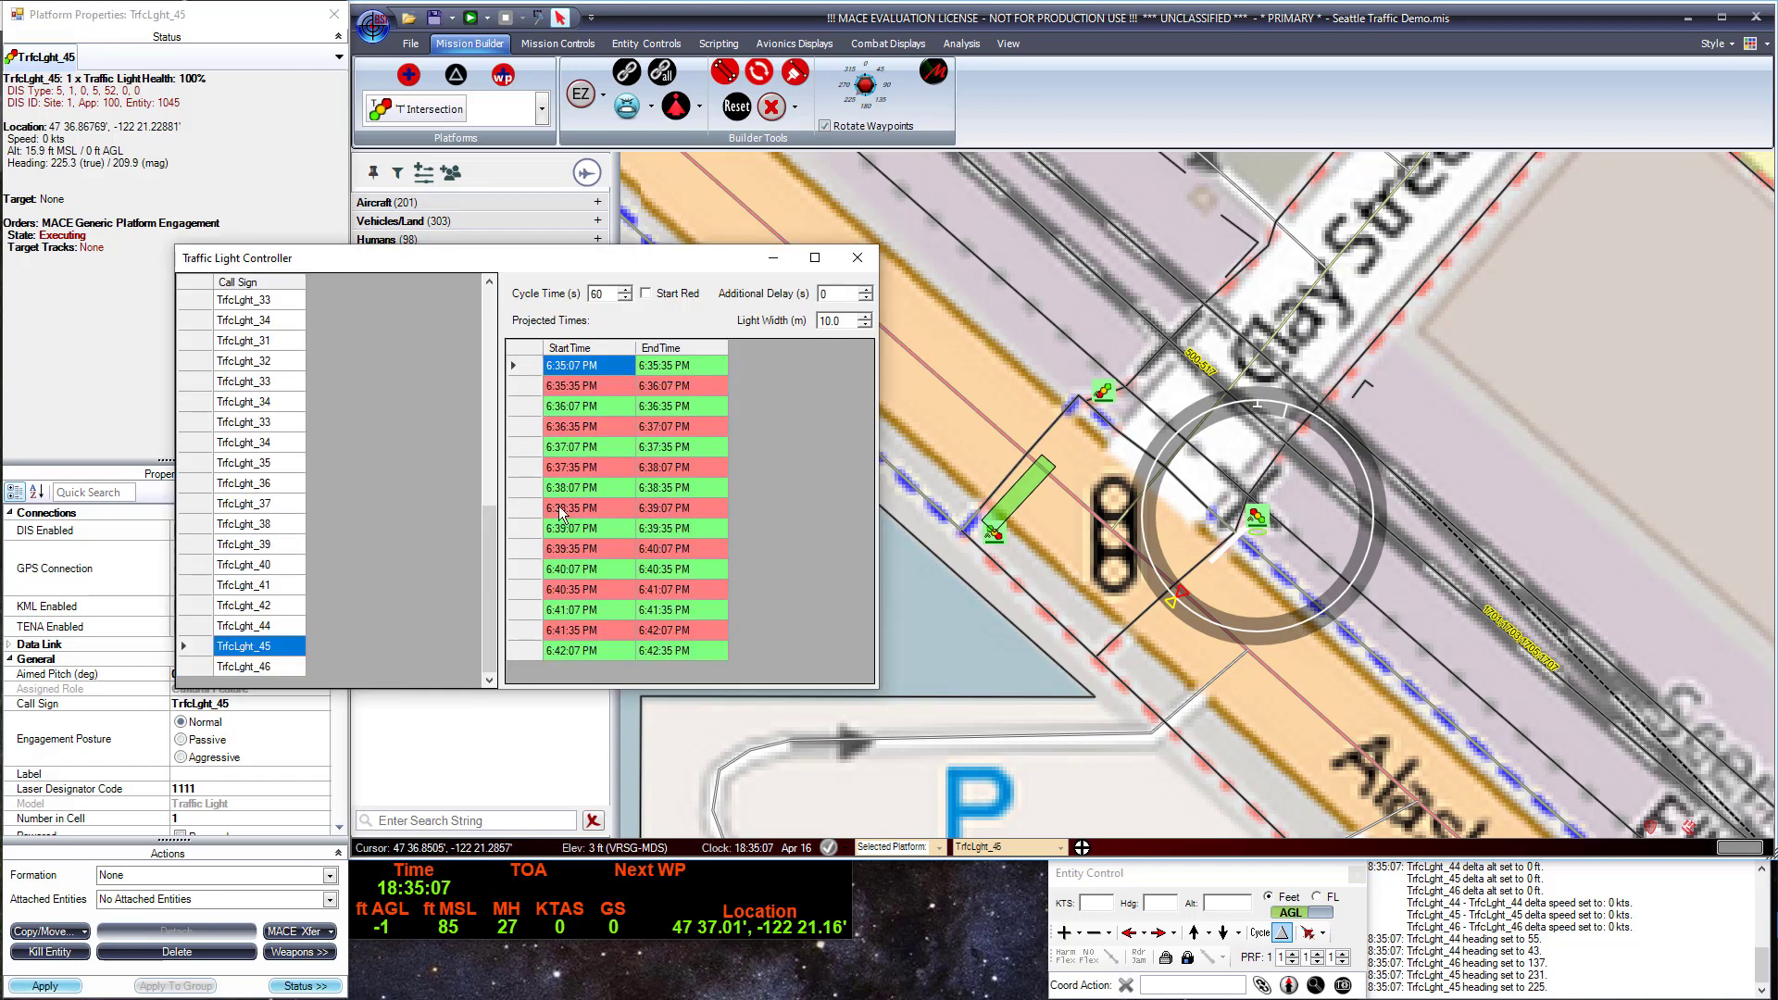
{"action": "left_click_drag", "start_coordinate": [636, 259], "coordinate": [807, 575]}
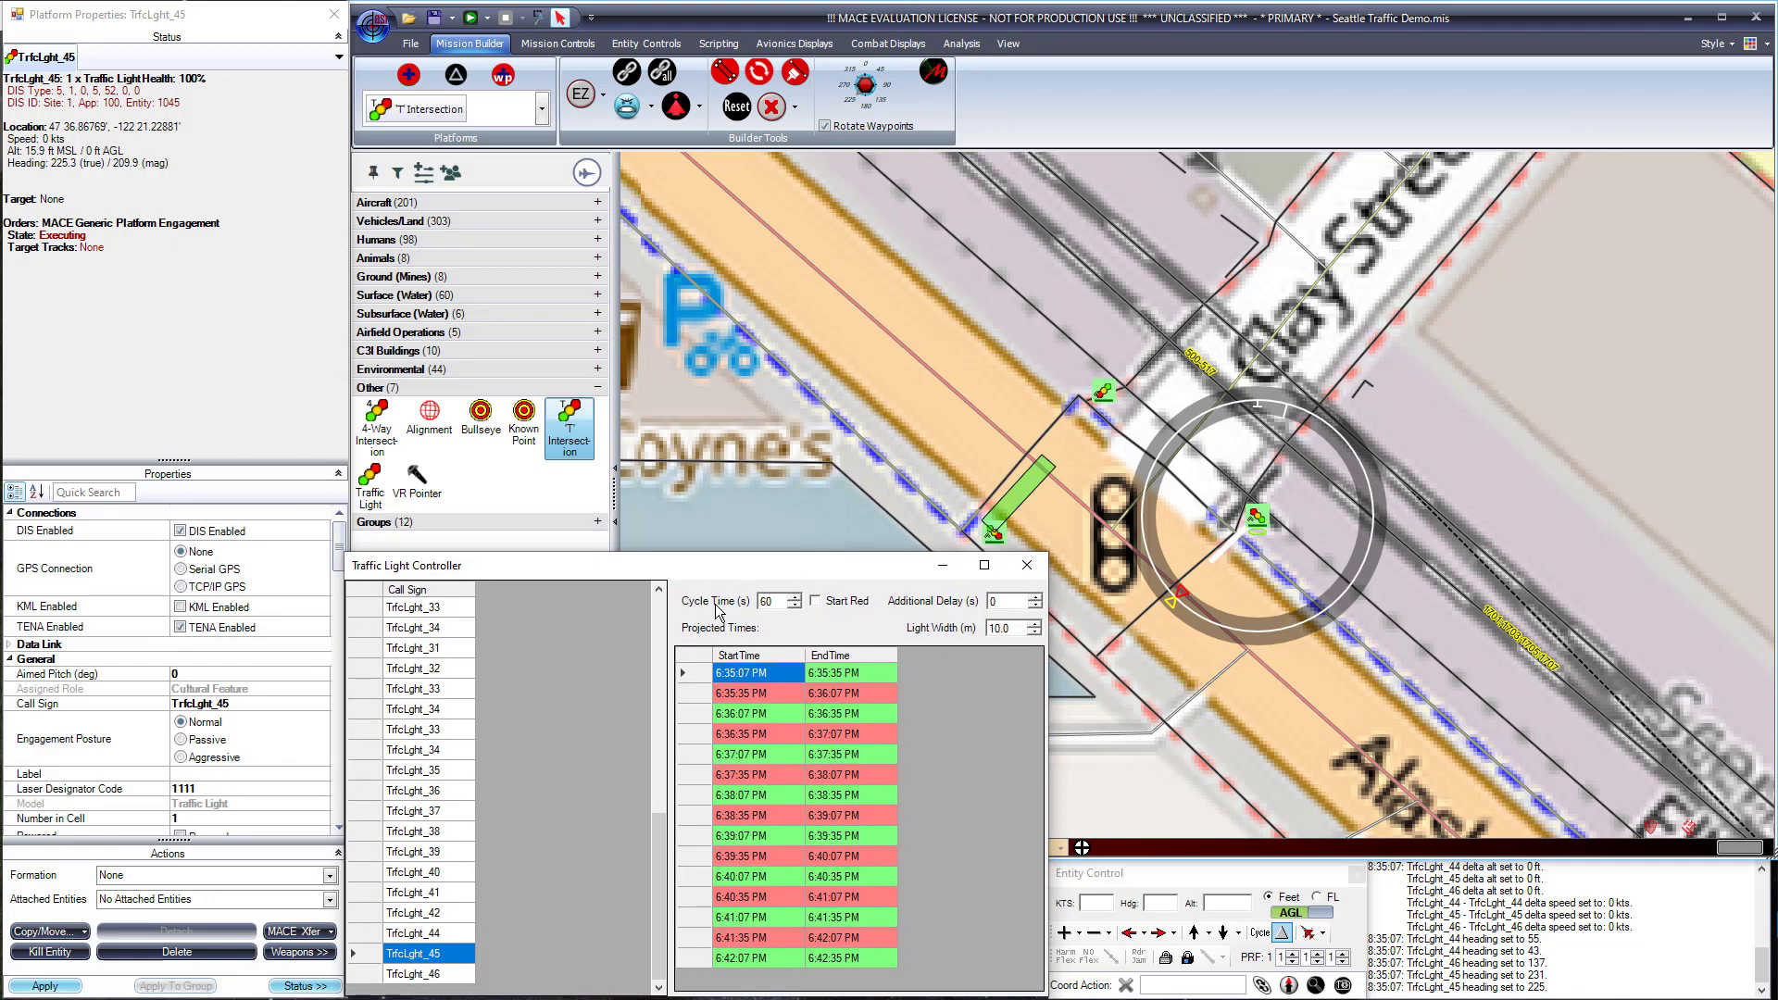
{"action": "left_click", "coordinate": [816, 602]}
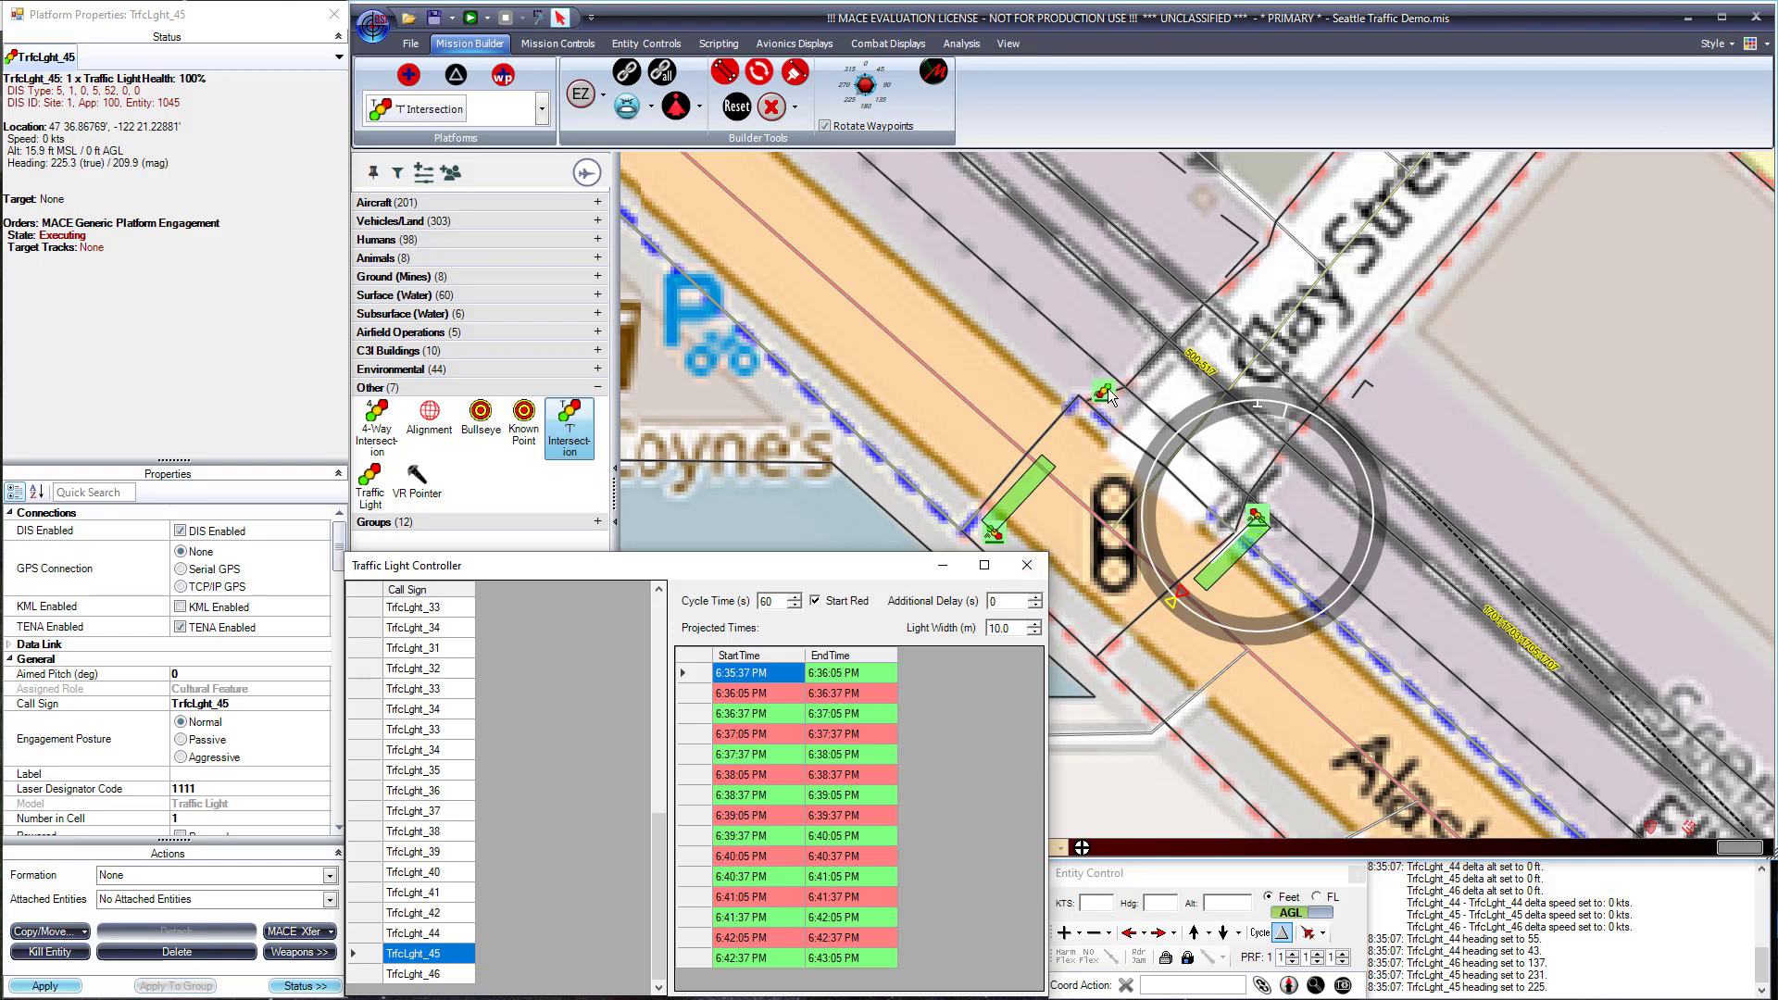
{"action": "left_click_drag", "start_coordinate": [870, 565], "coordinate": [781, 524]}
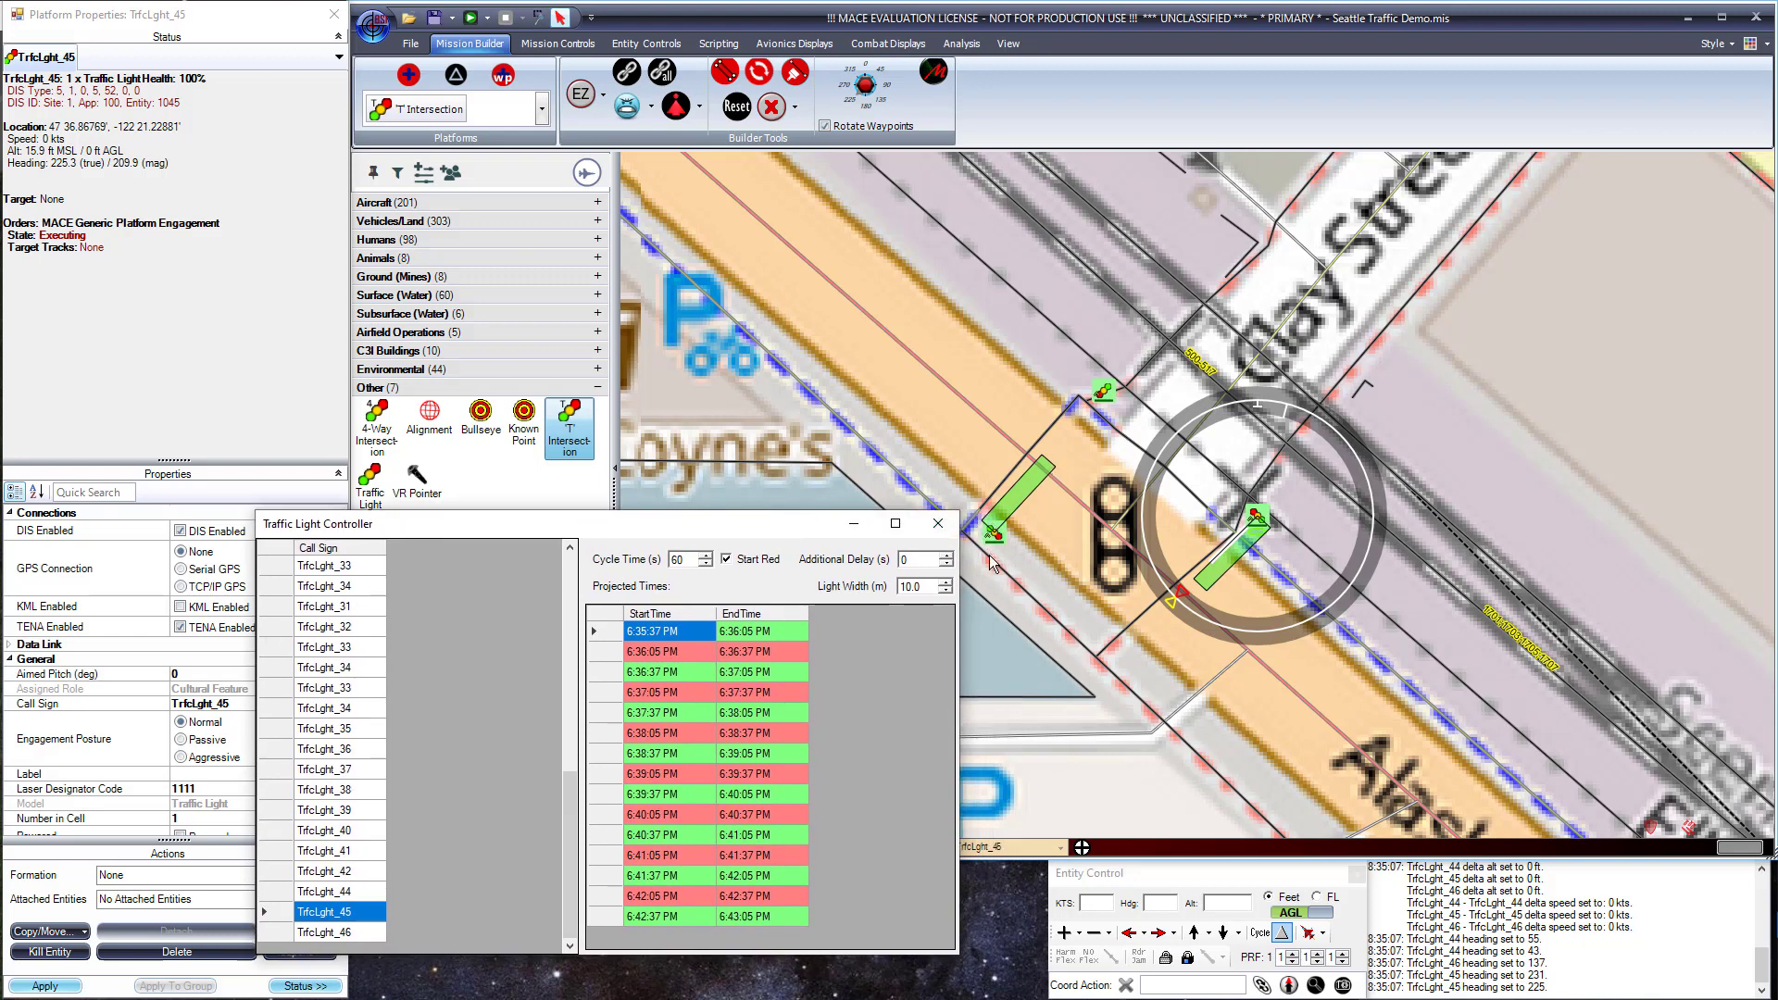
{"action": "left_click", "coordinate": [1258, 526]}
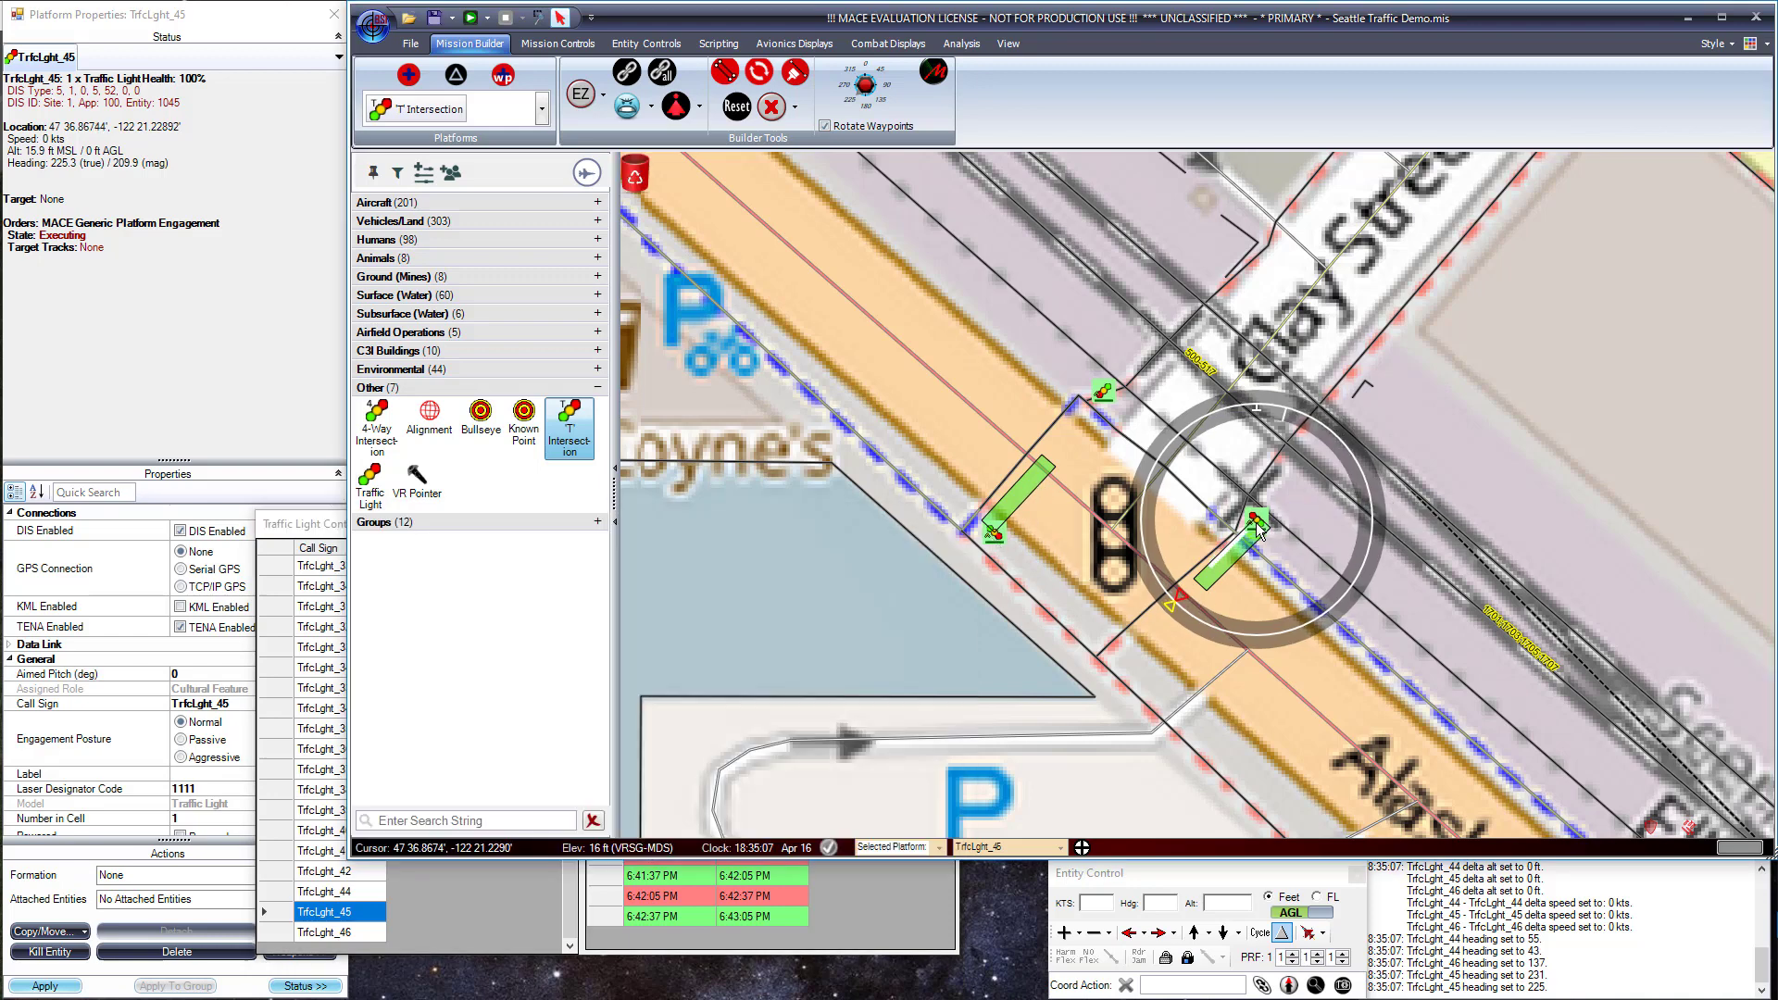
{"action": "mouse_move", "coordinate": [1257, 525]}
{"action": "left_mouse_down"}
{"action": "mouse_move", "coordinate": [1249, 549]}
{"action": "mouse_move", "coordinate": [1257, 536]}
{"action": "left_mouse_up"}
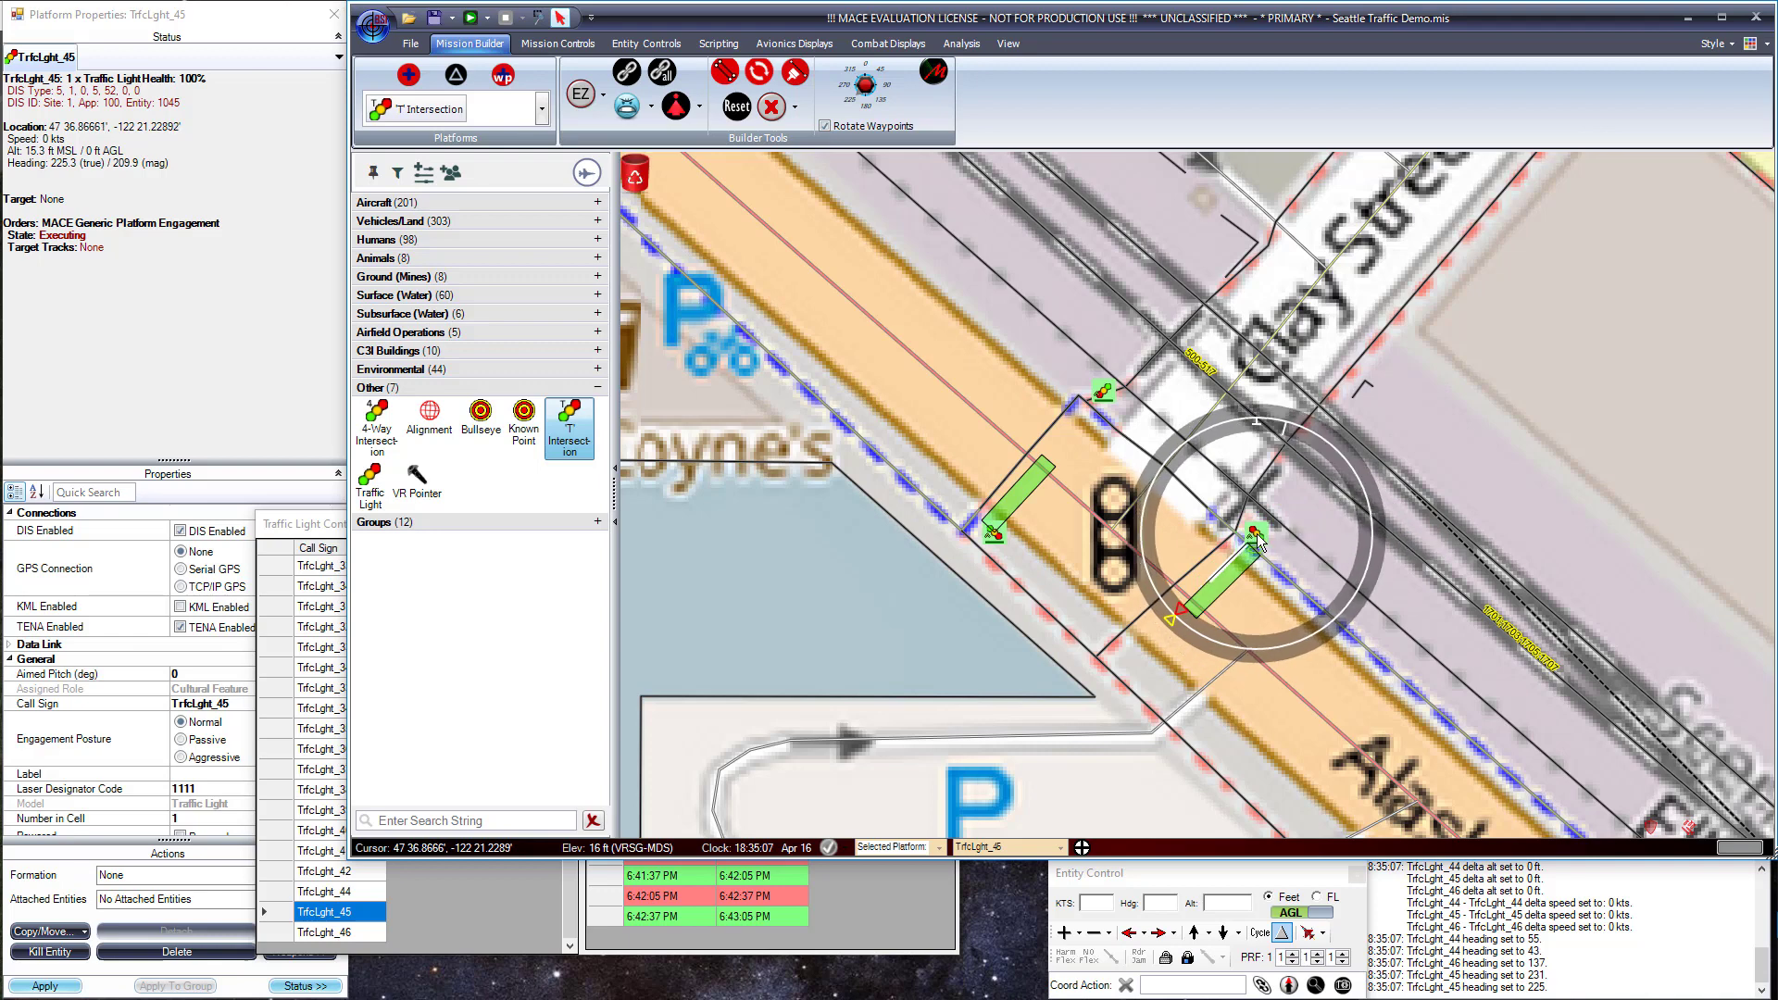
Reduce the light width of the light on Alaskan Way's waterfront side and close the Traffic Light Controller.
{"action": "left_click", "coordinate": [996, 537]}
{"action": "left_click", "coordinate": [881, 891]}
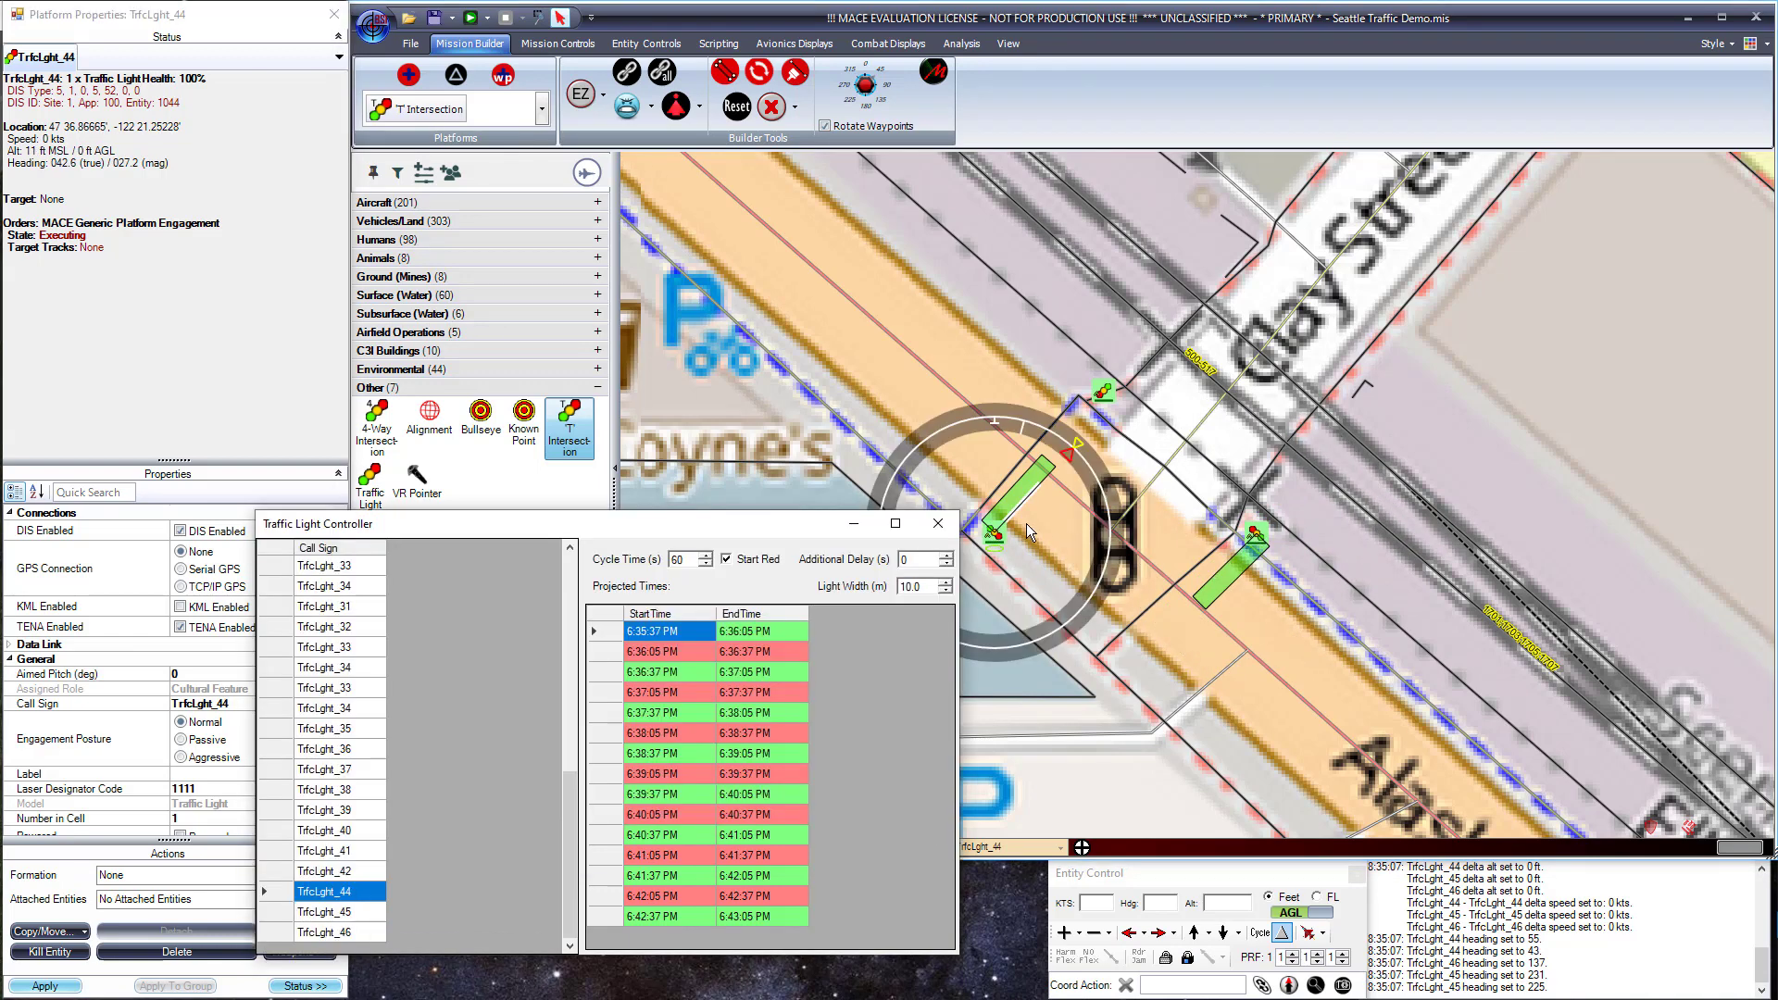
{"action": "left_click", "coordinate": [945, 591]}
{"action": "left_click_drag", "start_coordinate": [803, 532], "coordinate": [647, 463]}
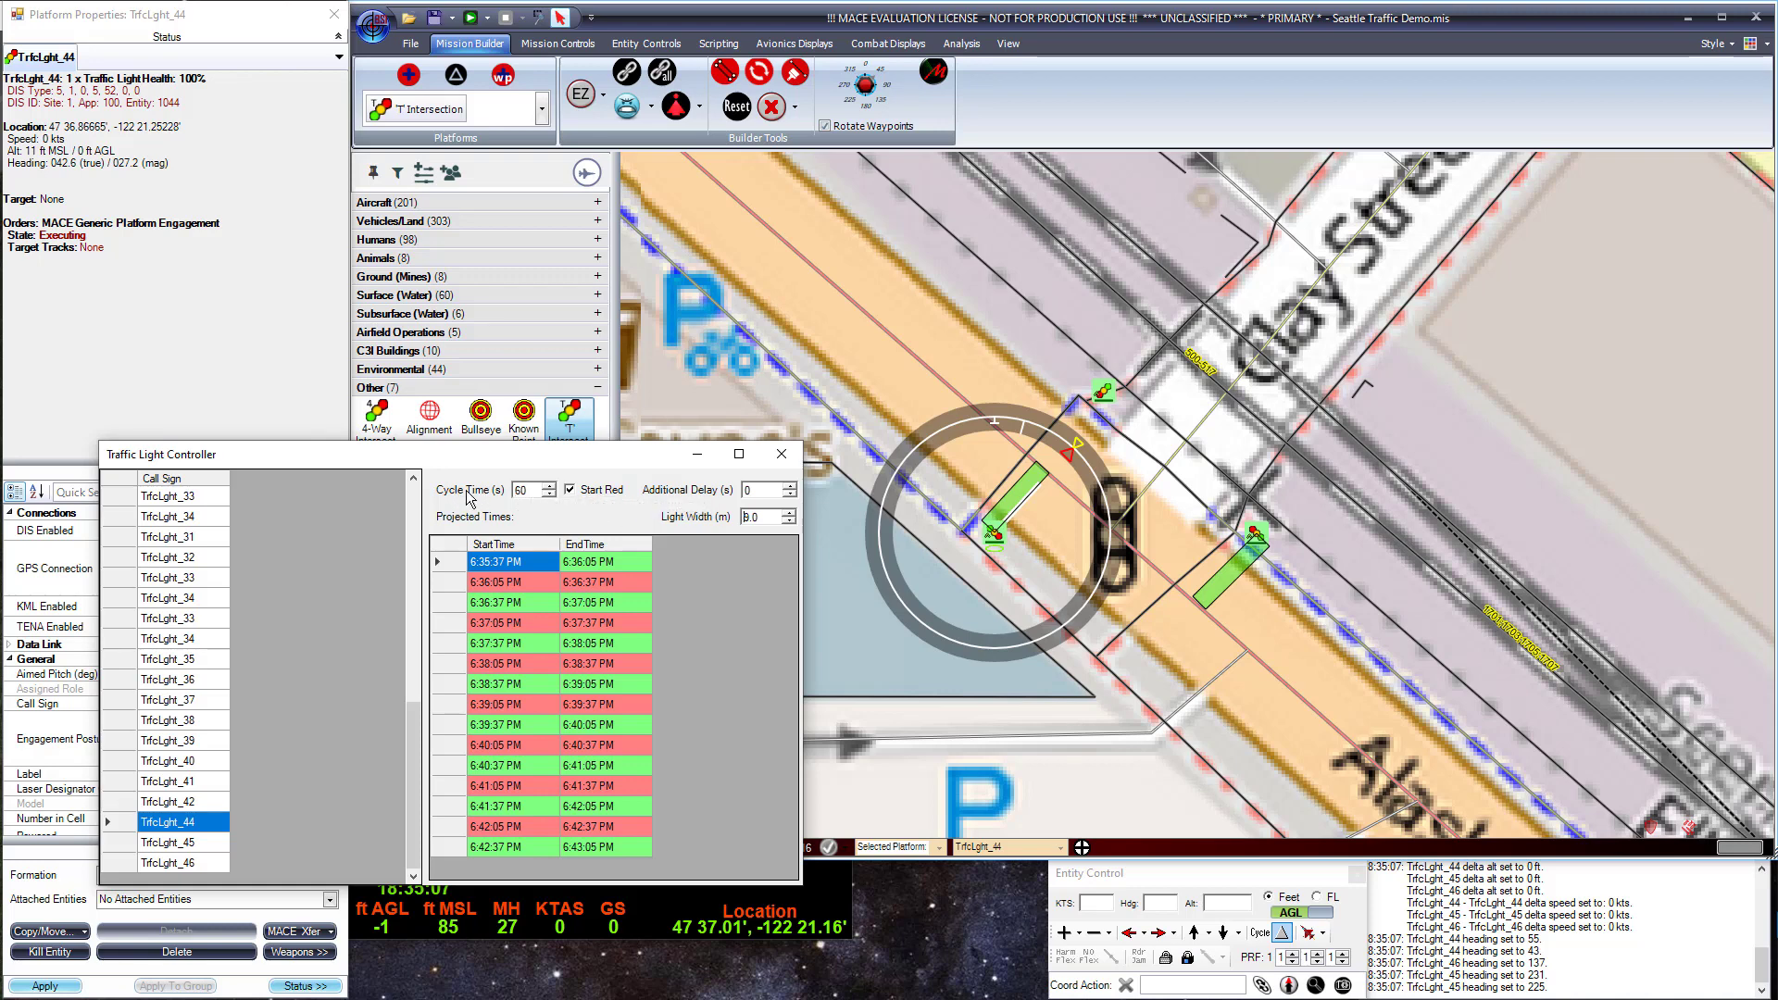
{"action": "left_click", "coordinate": [784, 460]}
Add a Car 1 land vehicle on Alaskan Way beside Paddy Coyne's, just below the Broad Street bend.
{"action": "scroll", "coordinate": [1178, 533], "scroll_direction": "down", "scroll_amount": 5}
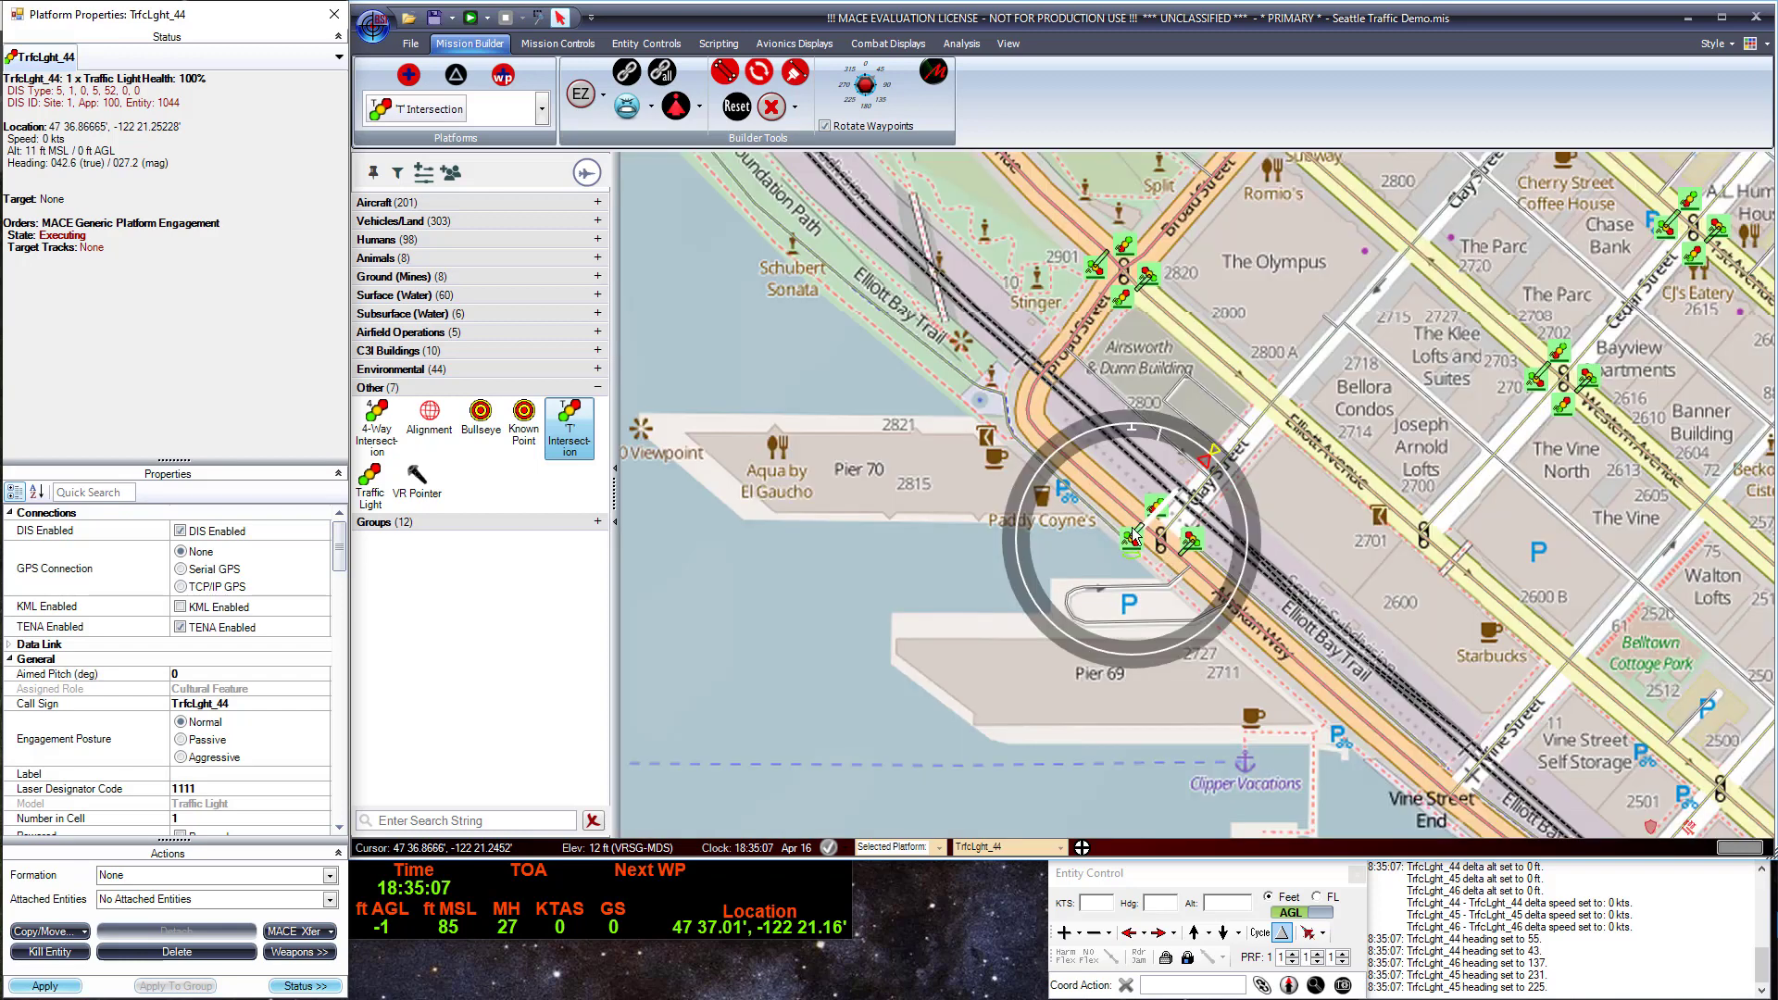
{"action": "left_click_drag", "start_coordinate": [1057, 491], "coordinate": [1015, 561]}
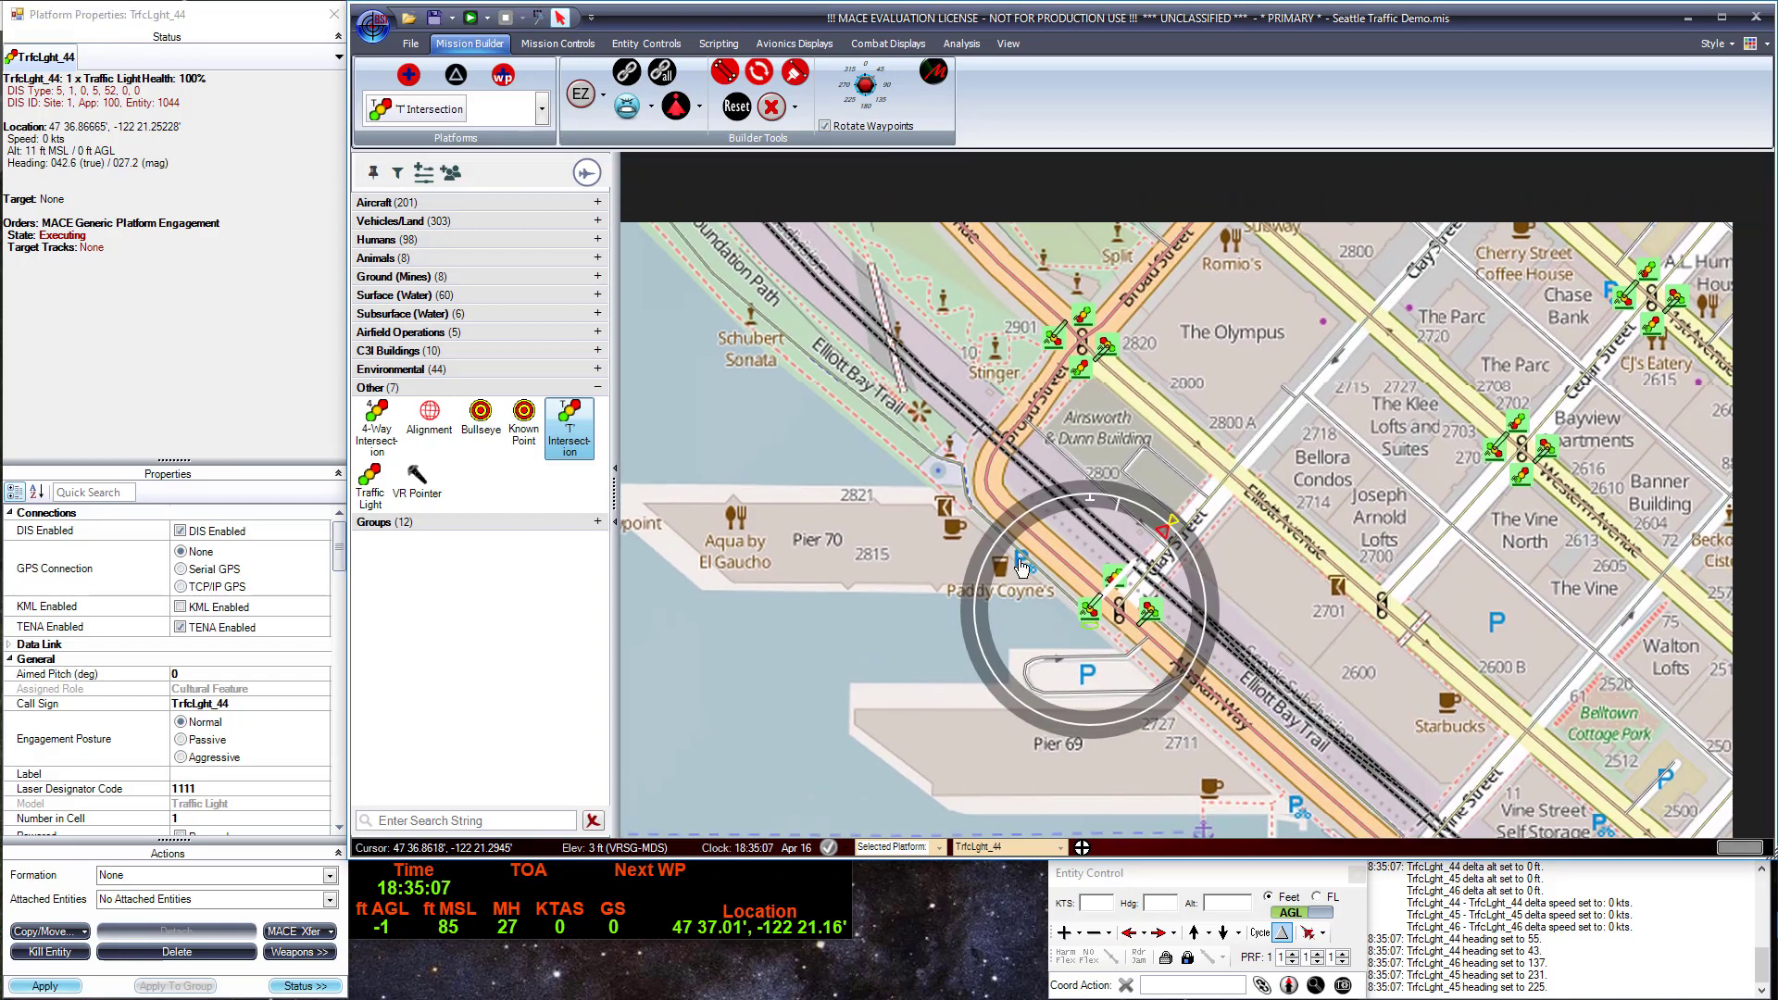
{"action": "left_click_drag", "start_coordinate": [1231, 653], "coordinate": [962, 496]}
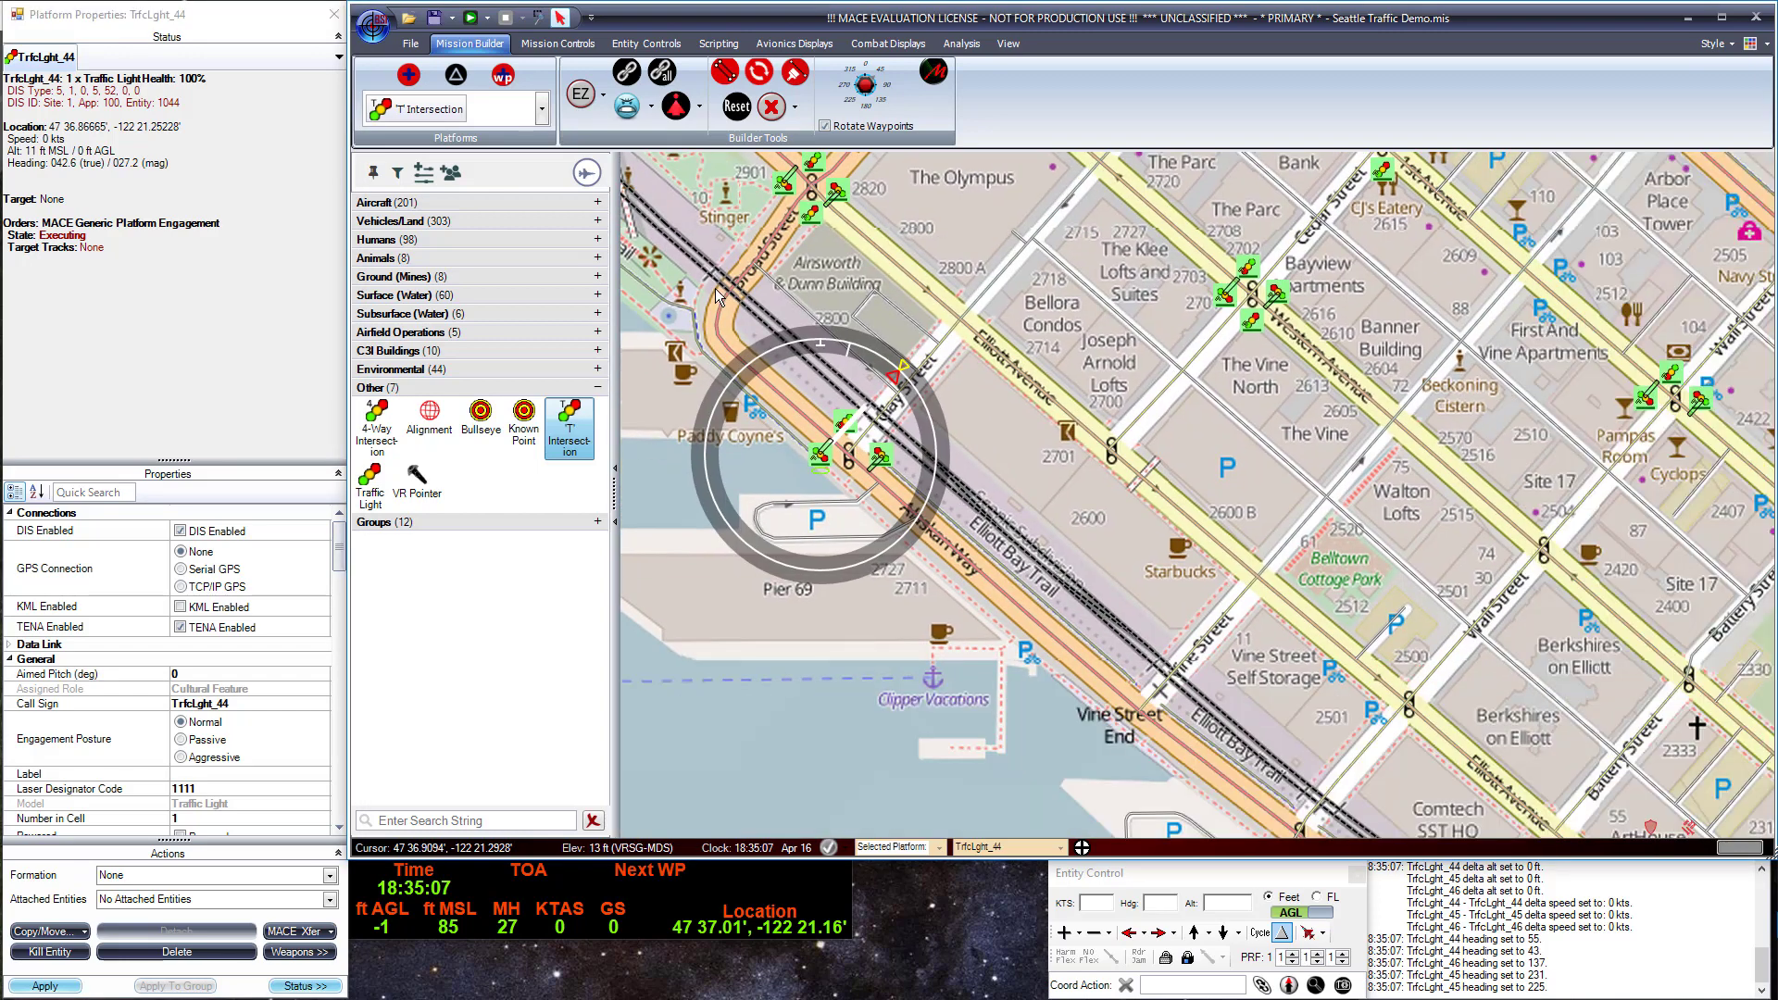
{"action": "left_click", "coordinate": [542, 109]}
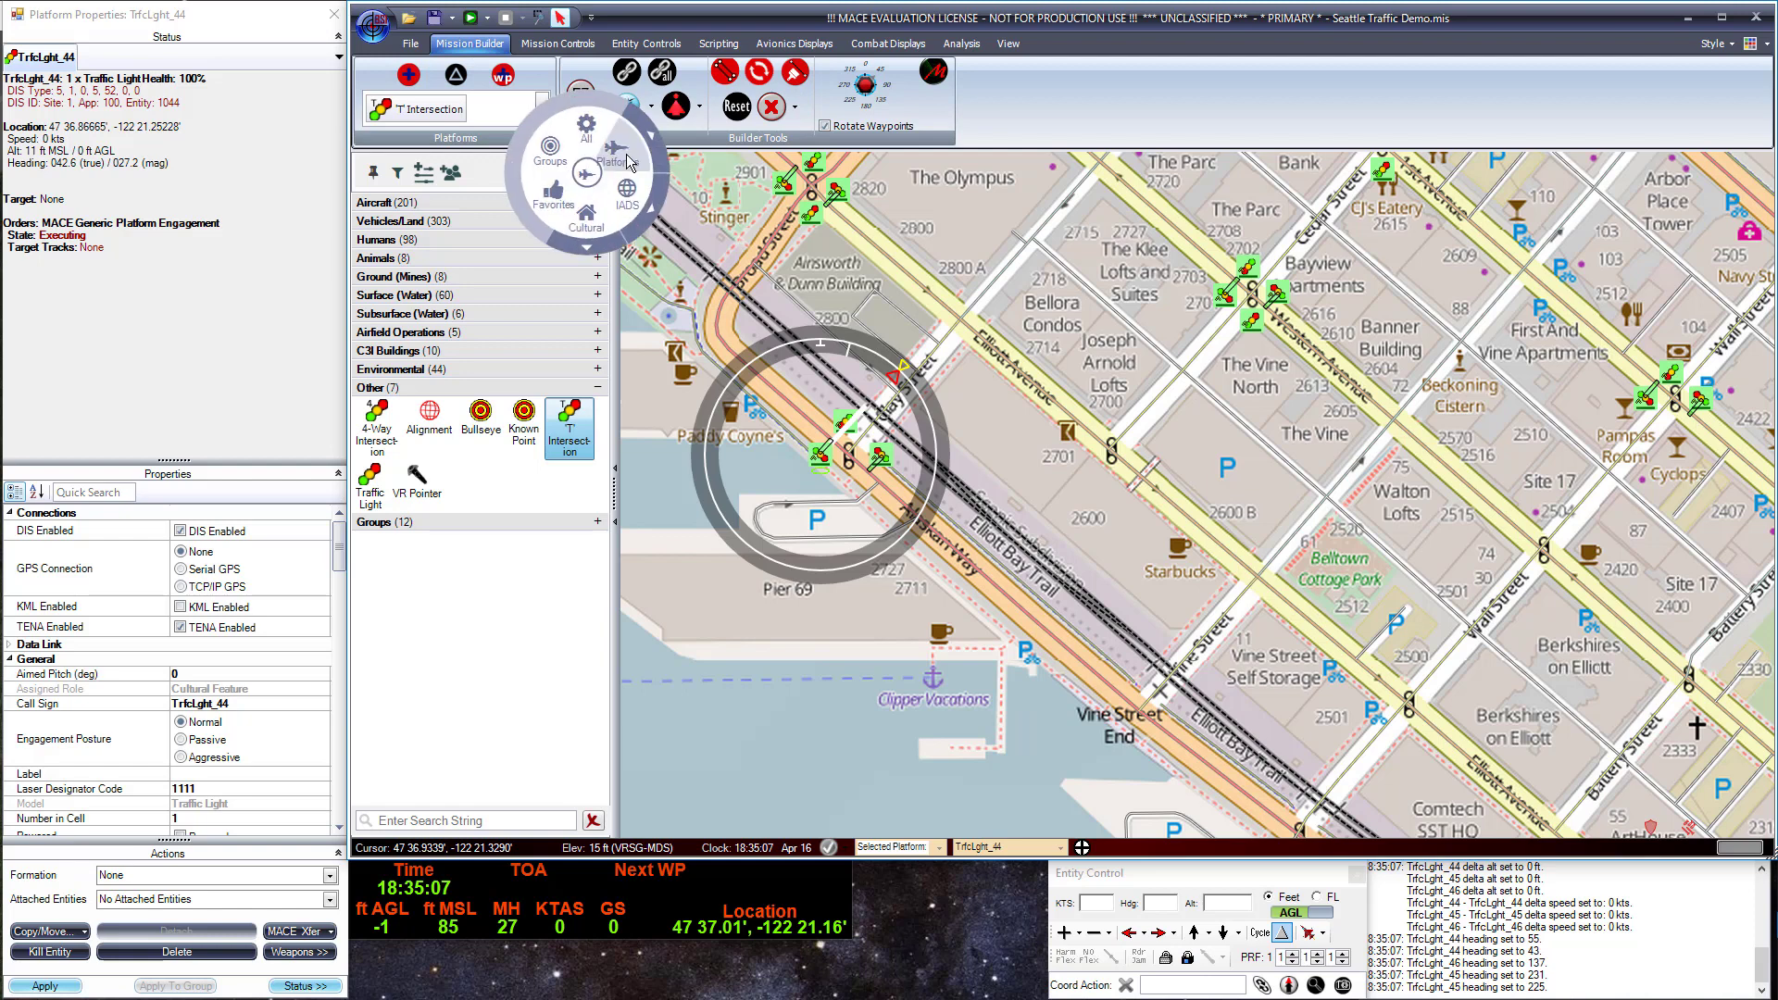
{"action": "left_click", "coordinate": [653, 145]}
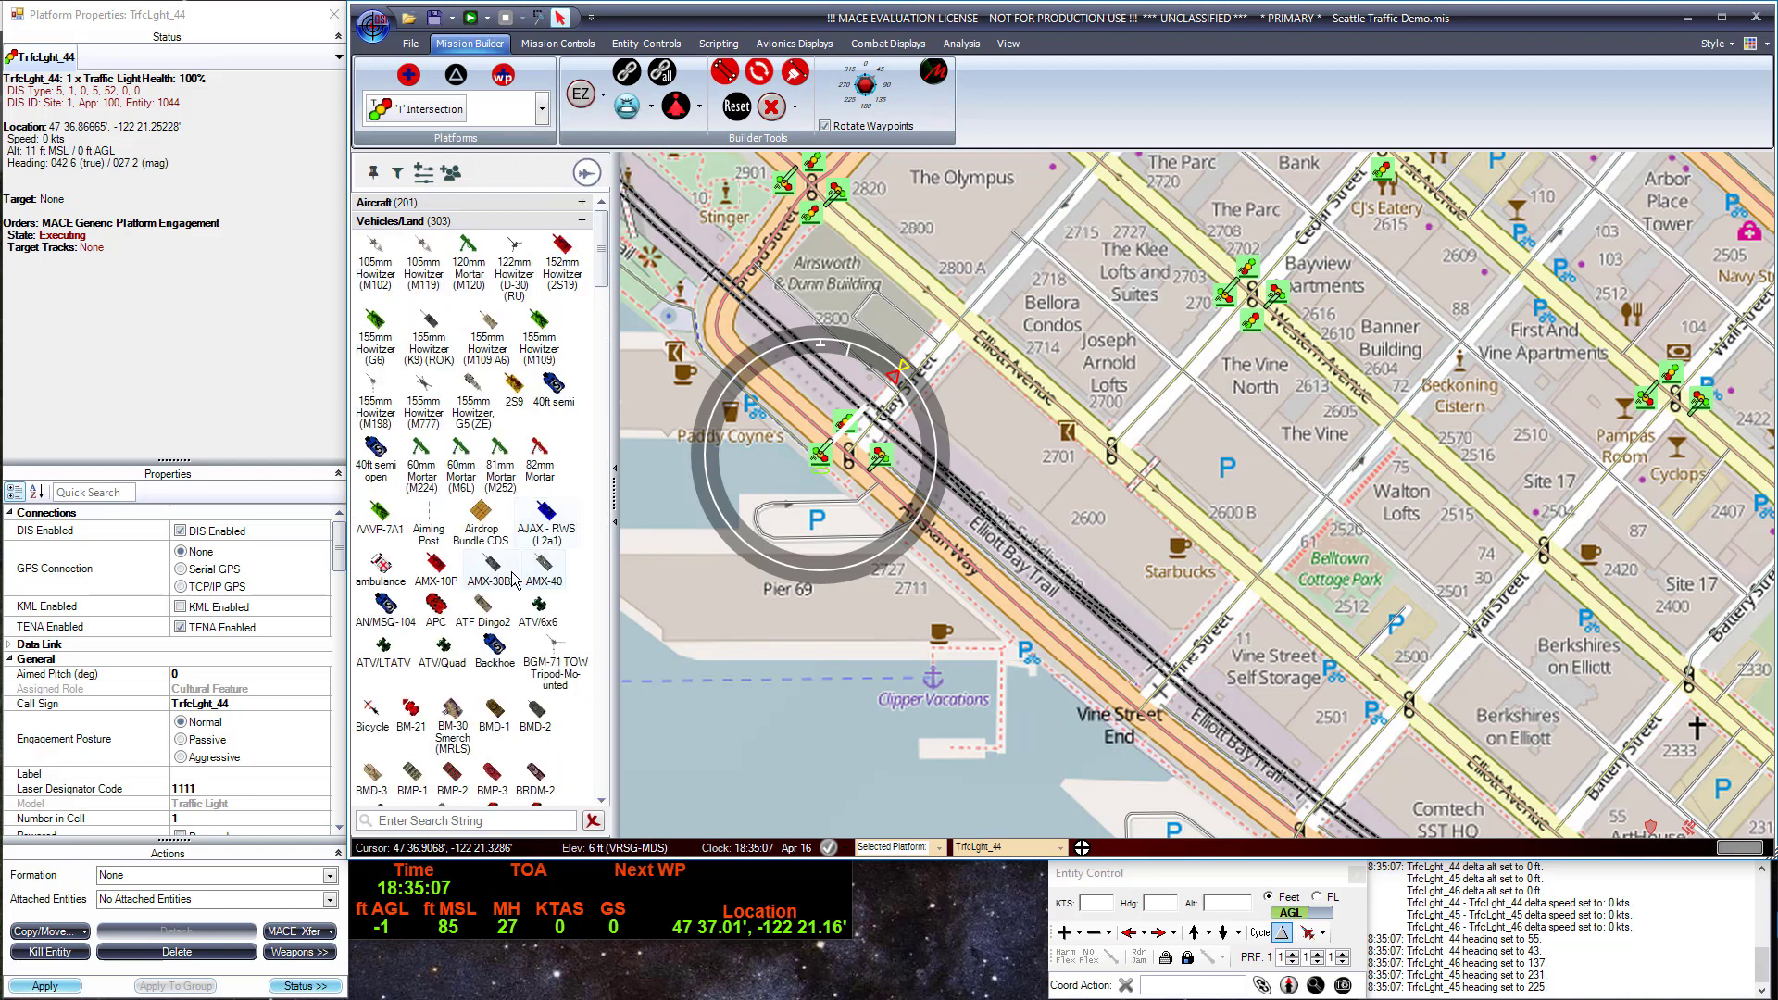
{"action": "scroll", "coordinate": [479, 635], "scroll_direction": "down", "scroll_amount": 3}
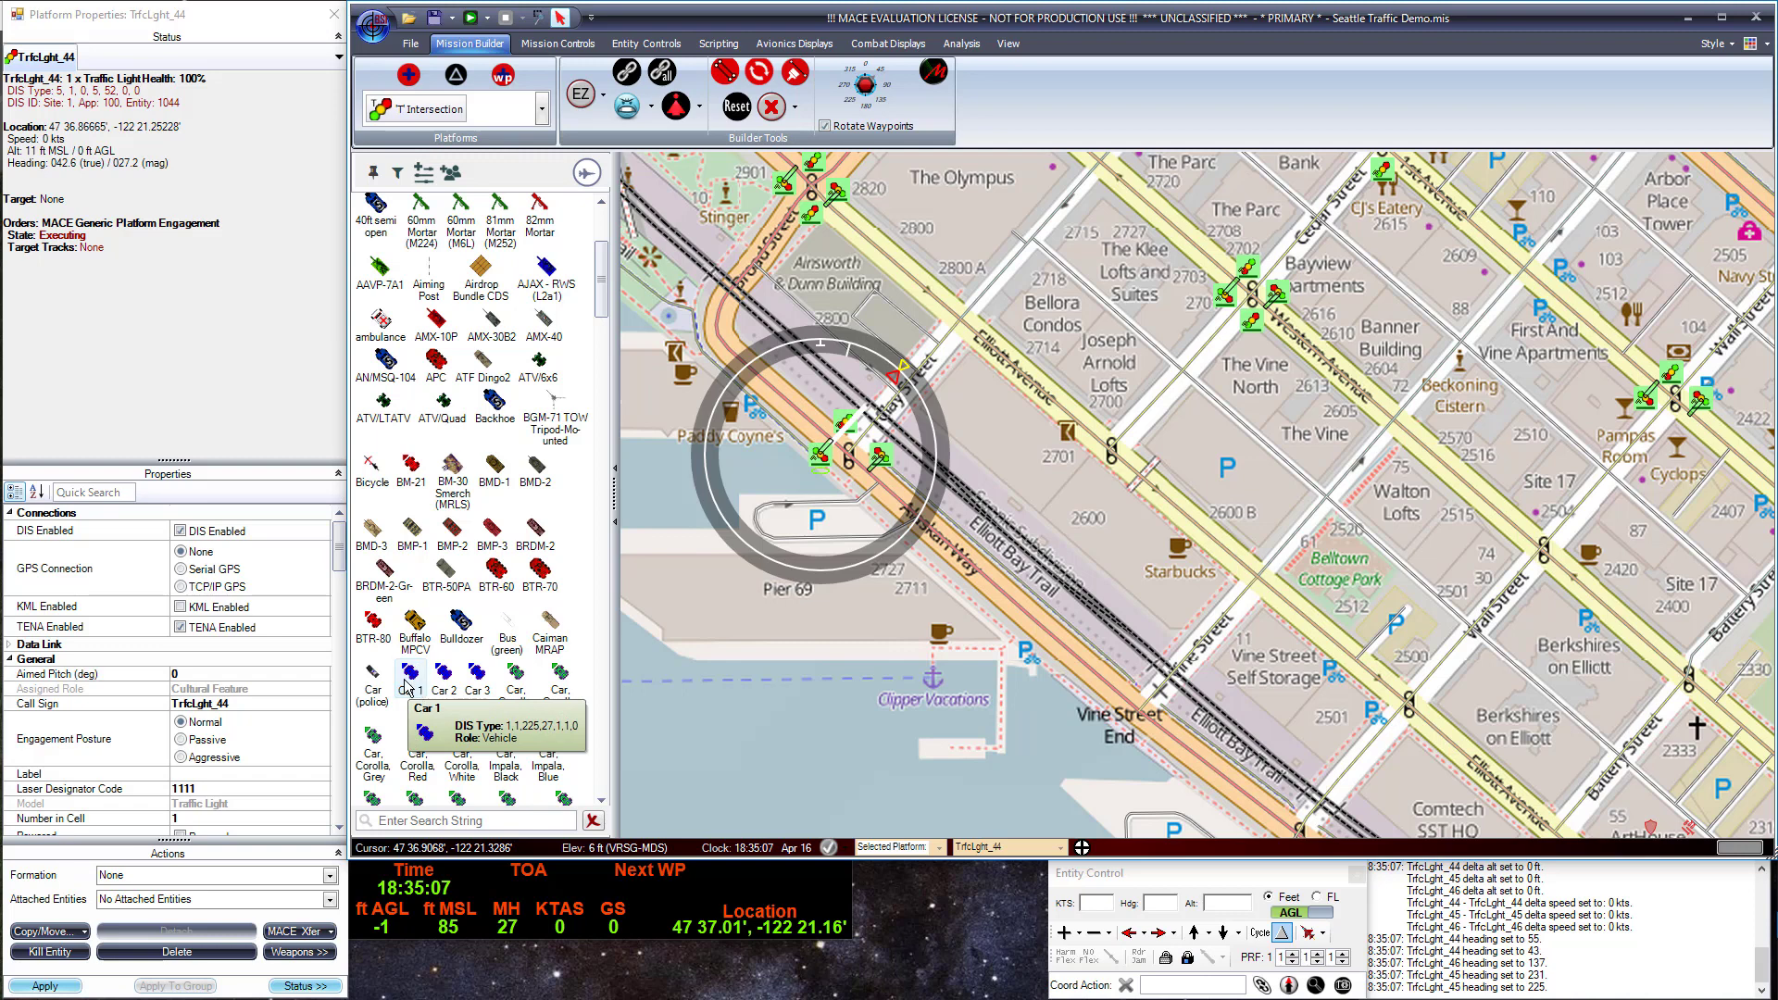
{"action": "left_click_drag", "start_coordinate": [406, 682], "coordinate": [590, 408]}
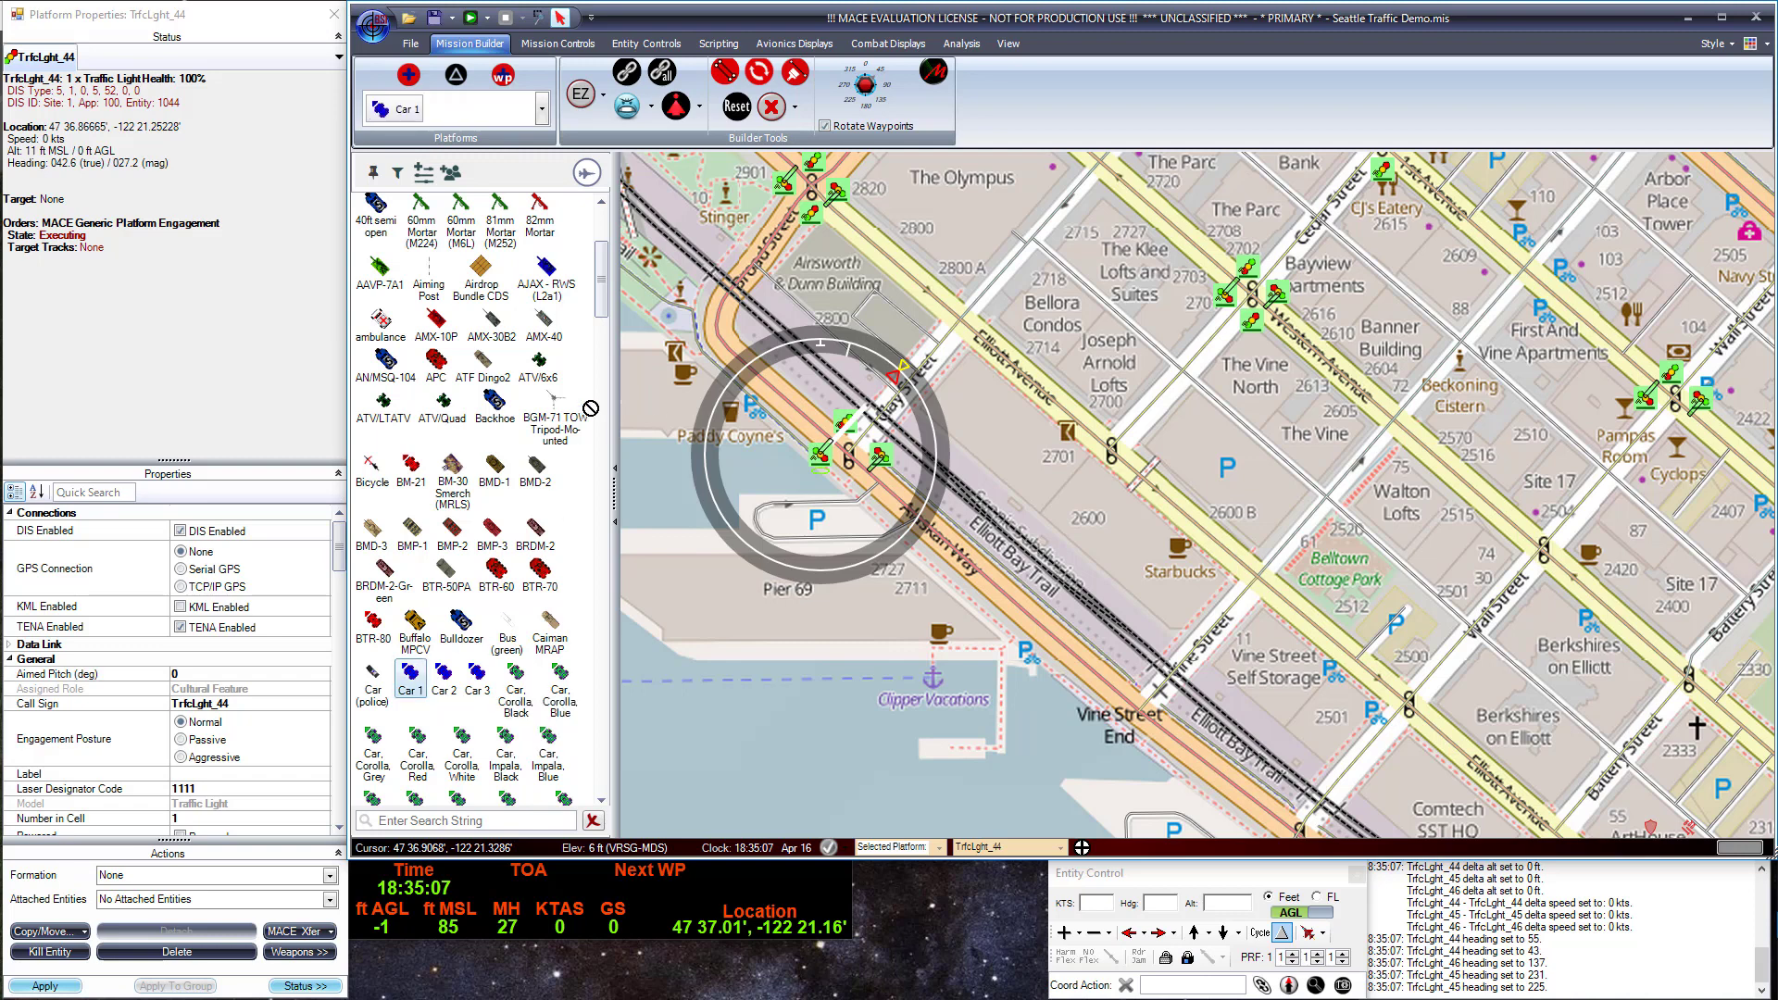
{"action": "left_click", "coordinate": [732, 353]}
{"action": "right_click", "coordinate": [761, 401]}
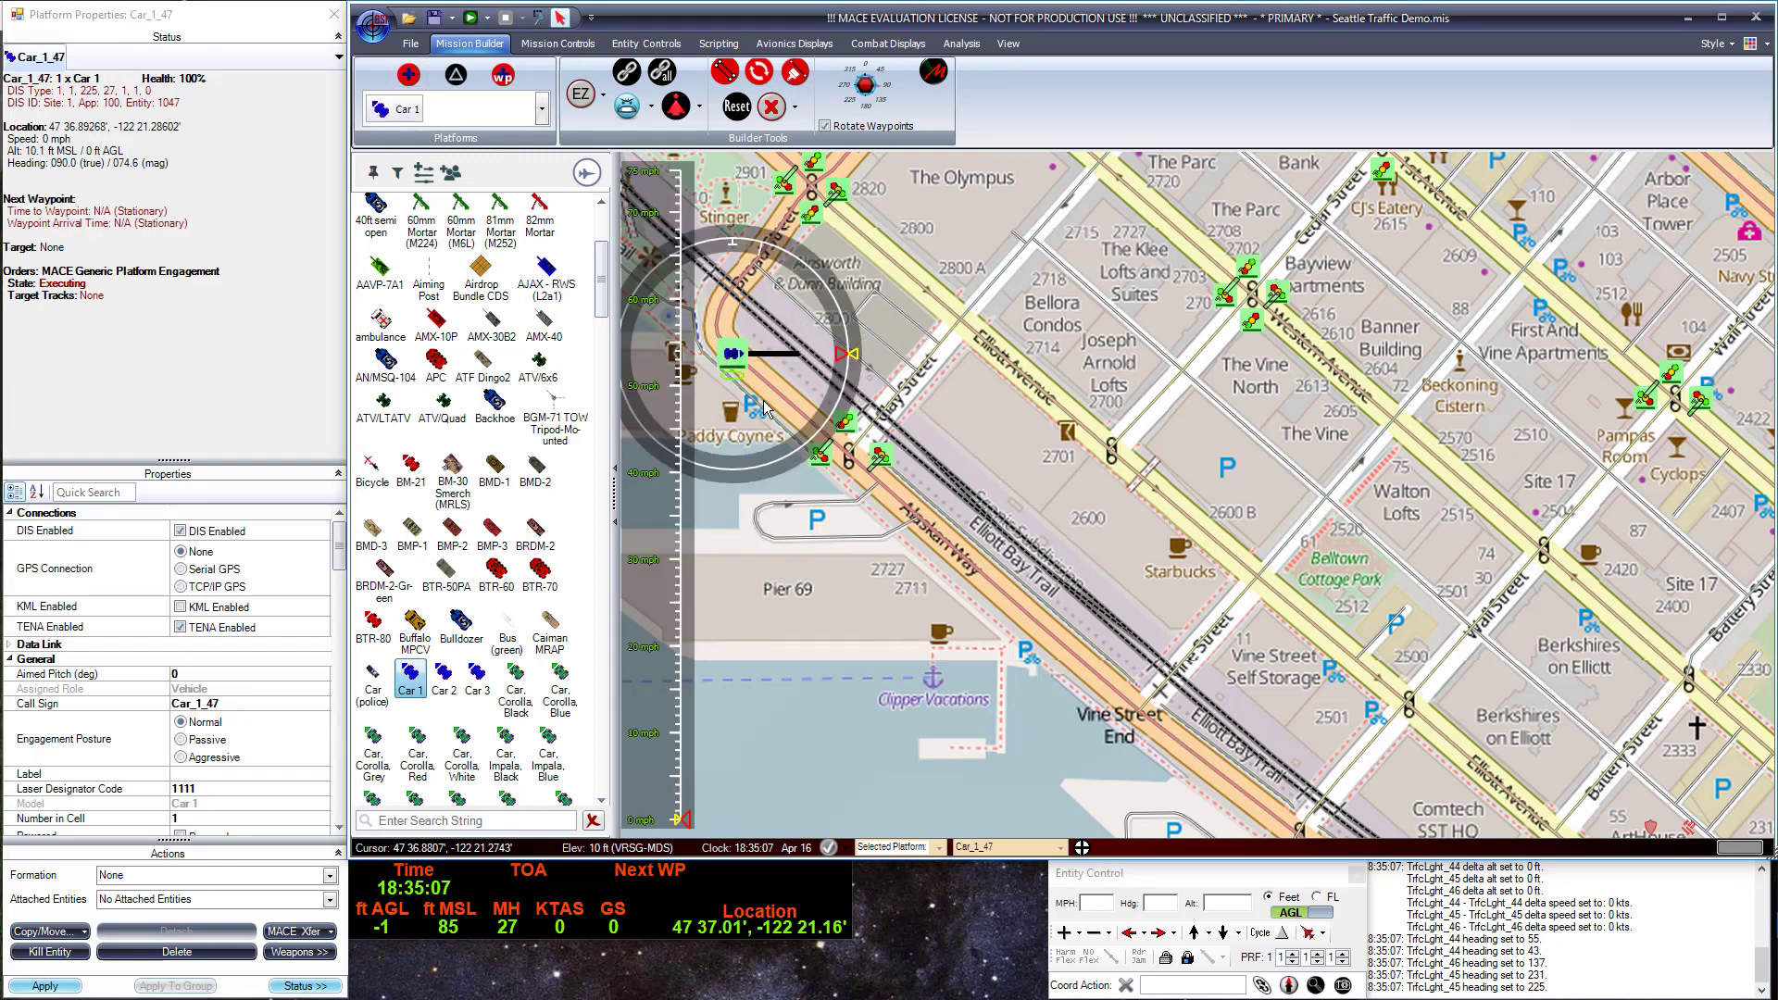
Review the Disable OSM Pathfinding option in the system settings and close them.
{"action": "left_click", "coordinate": [1008, 44]}
{"action": "left_click", "coordinate": [417, 74]}
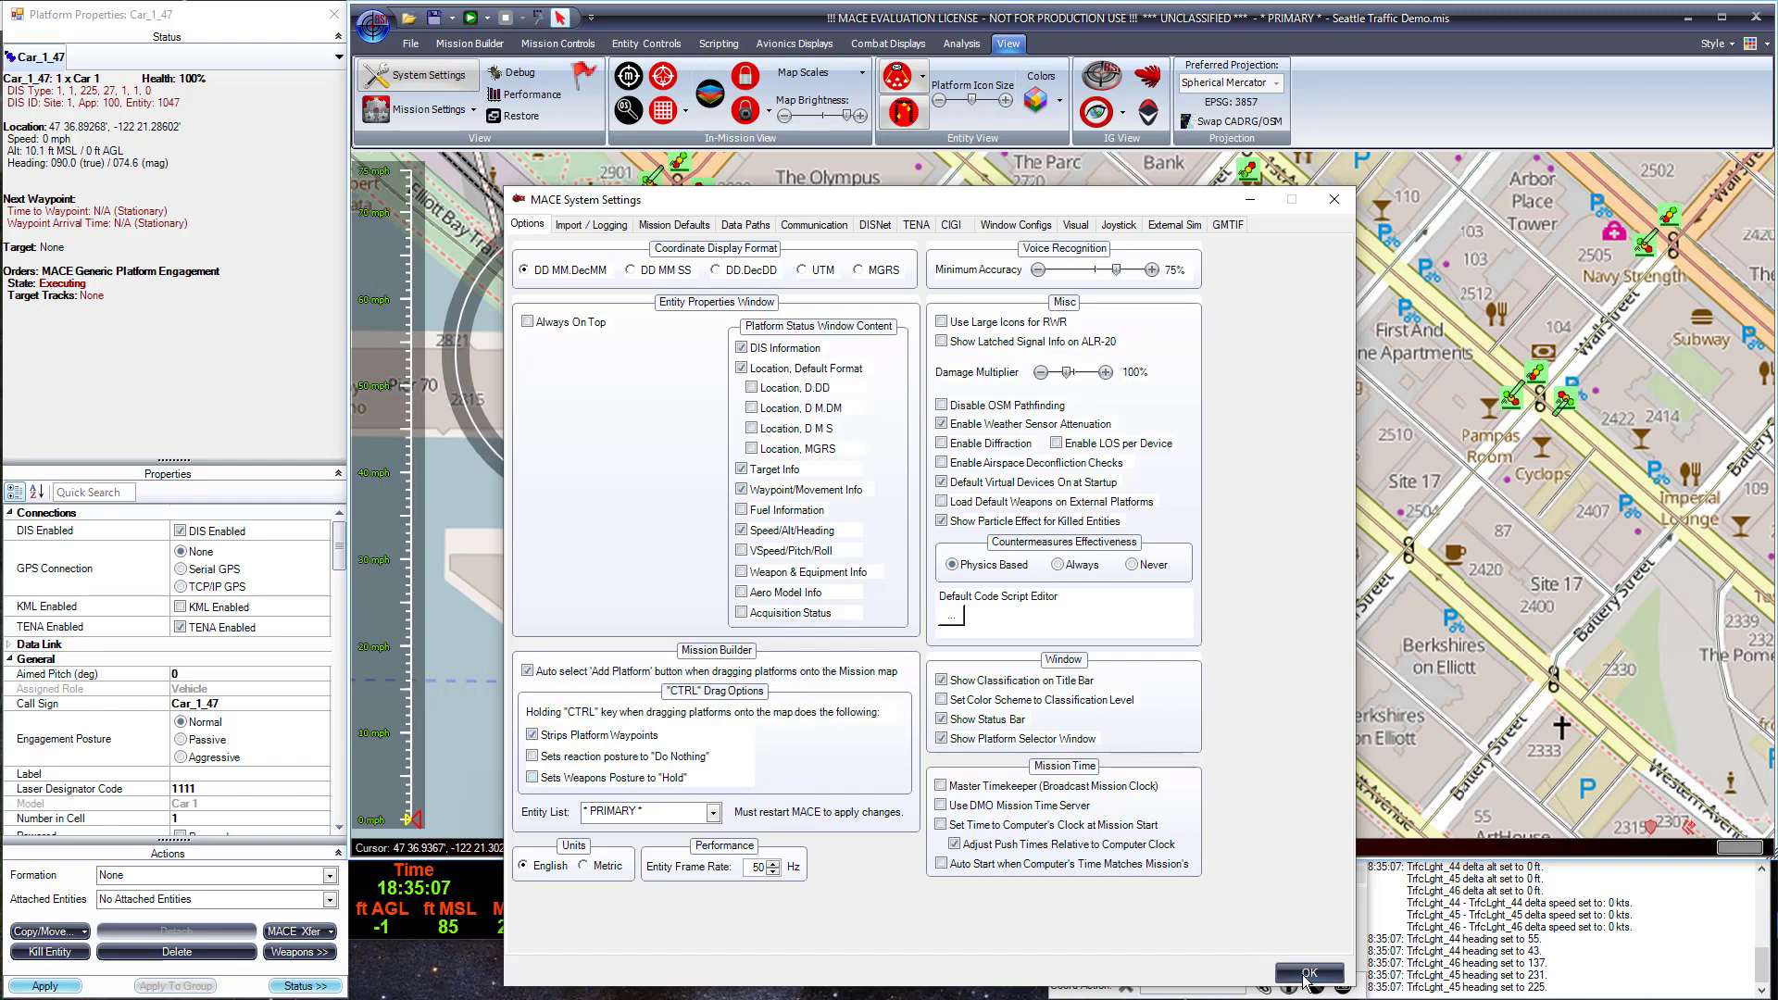
{"action": "key", "text": "Return"}
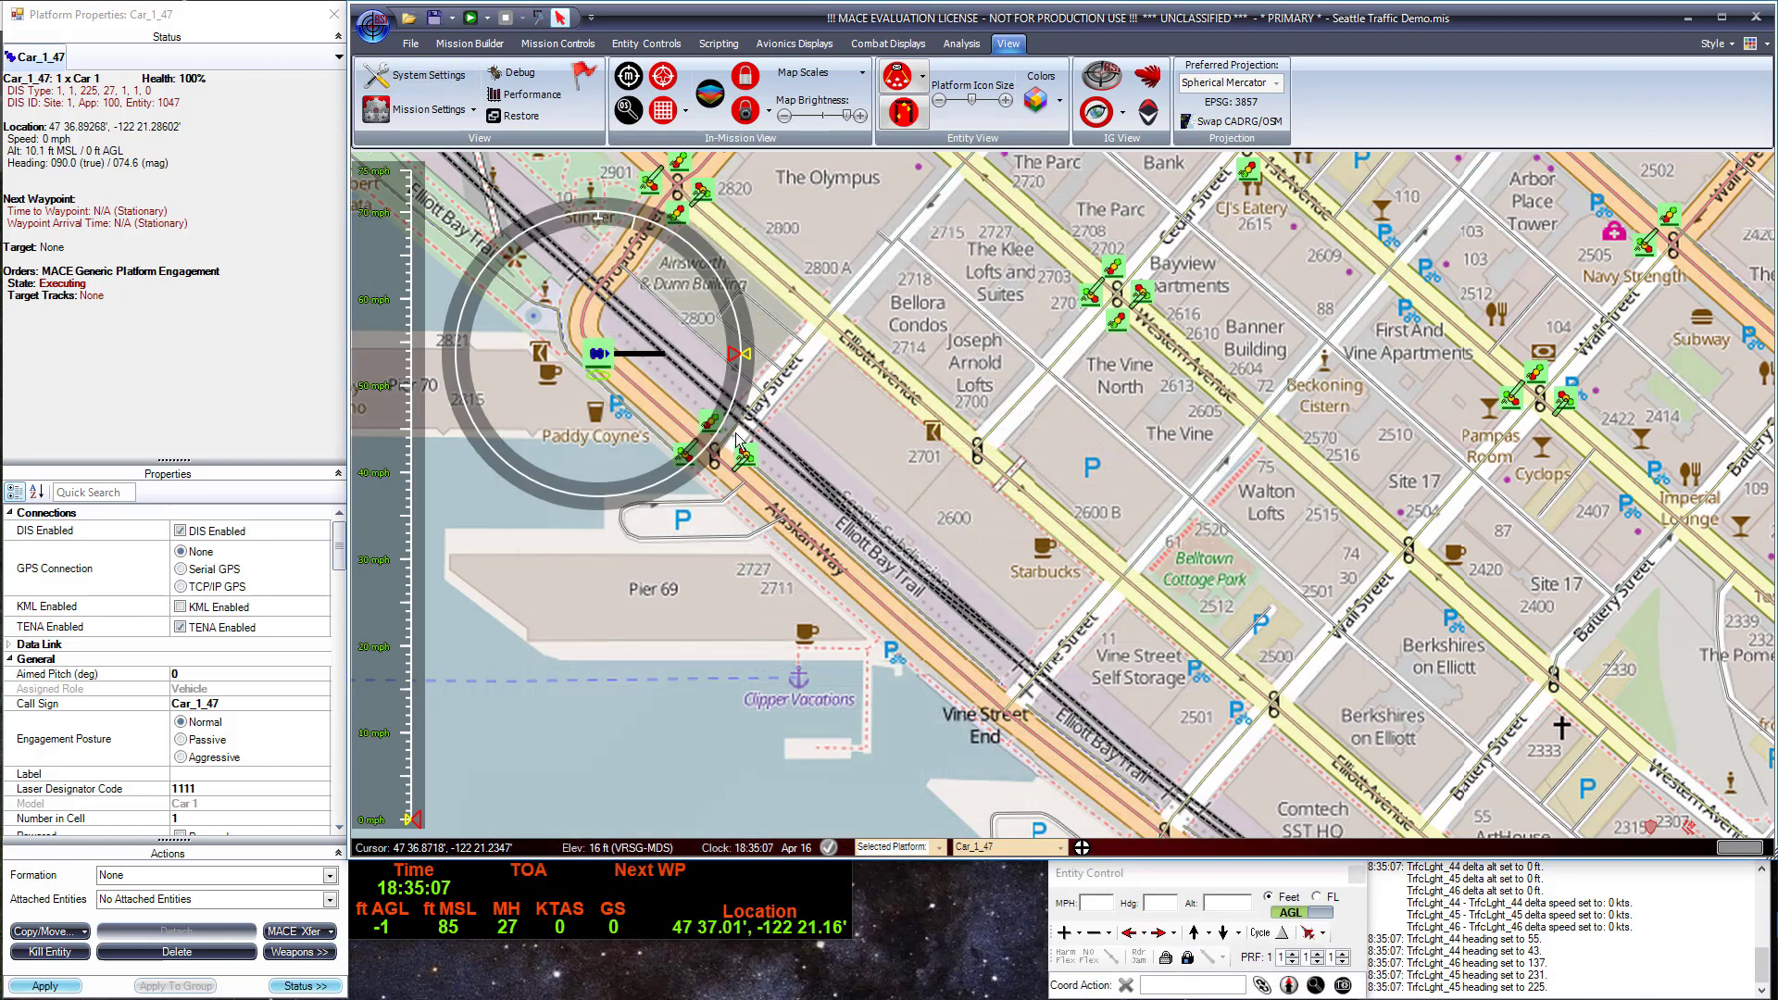
Start a road route for the car along Alaskan Way past Clay Street and Vine Street End, turning up Wall Street to Elliott Avenue.
{"action": "left_click_drag", "start_coordinate": [736, 434], "coordinate": [762, 584]}
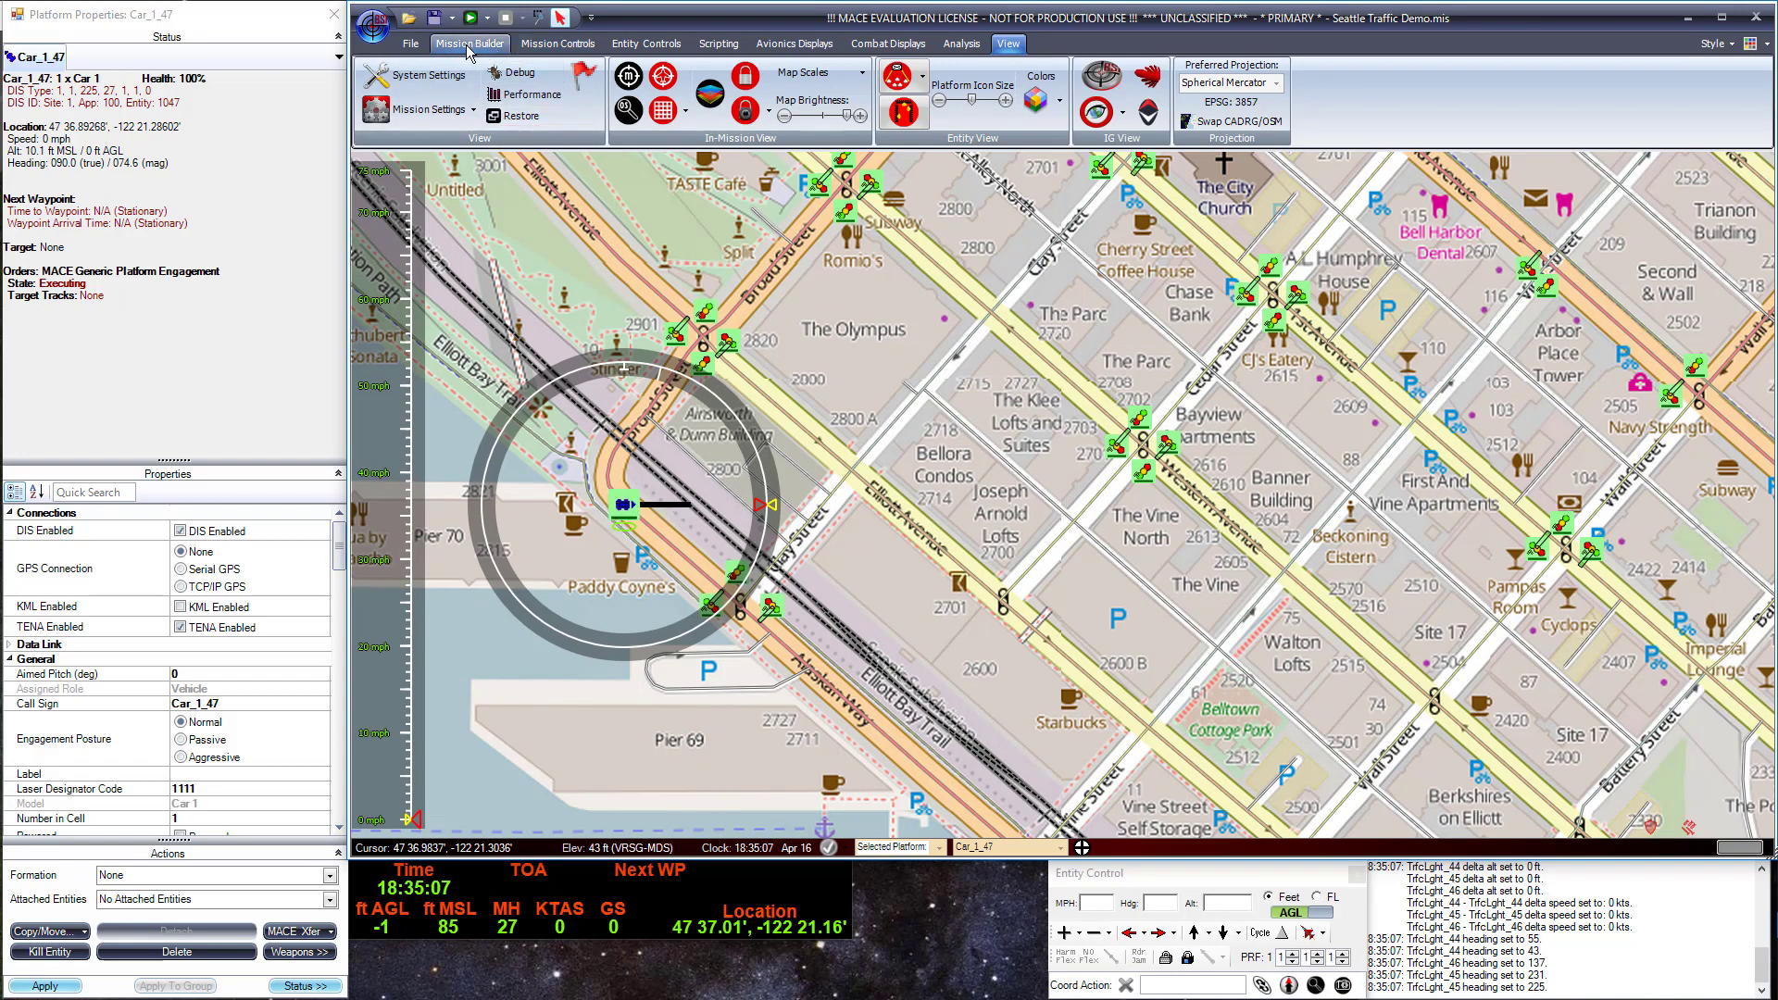
{"action": "left_click", "coordinate": [648, 47]}
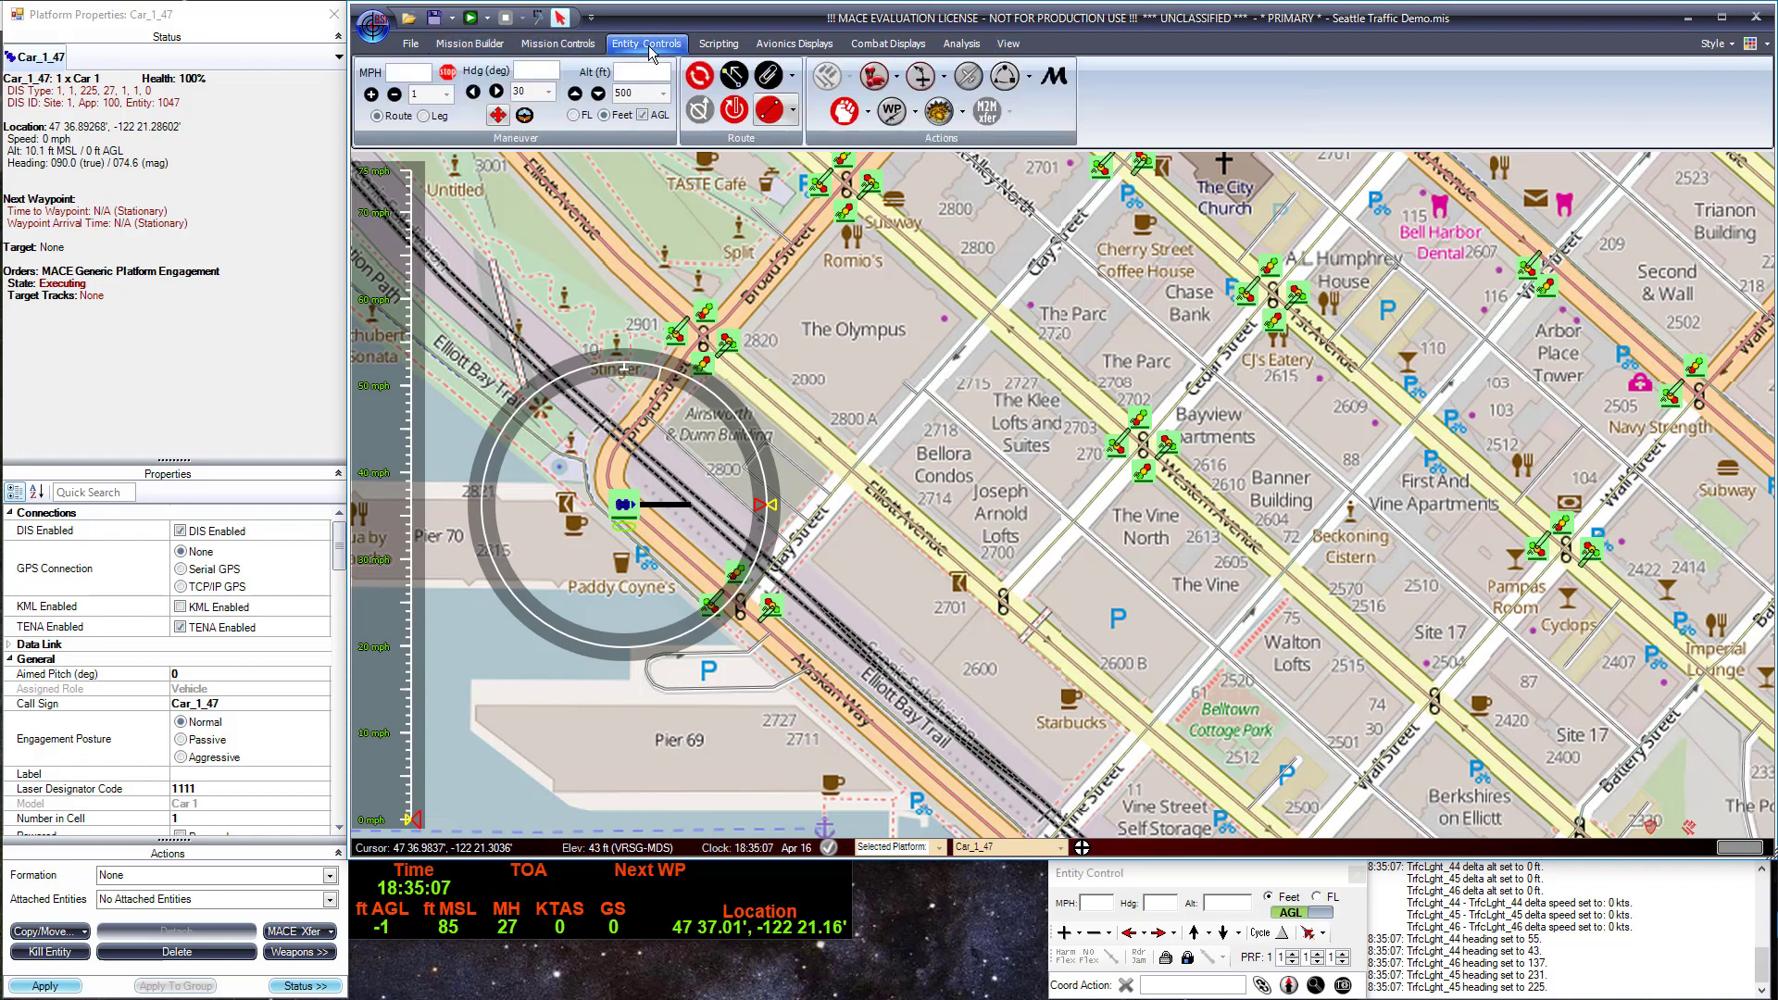
{"action": "left_click", "coordinate": [736, 111]}
{"action": "left_click", "coordinate": [741, 607]}
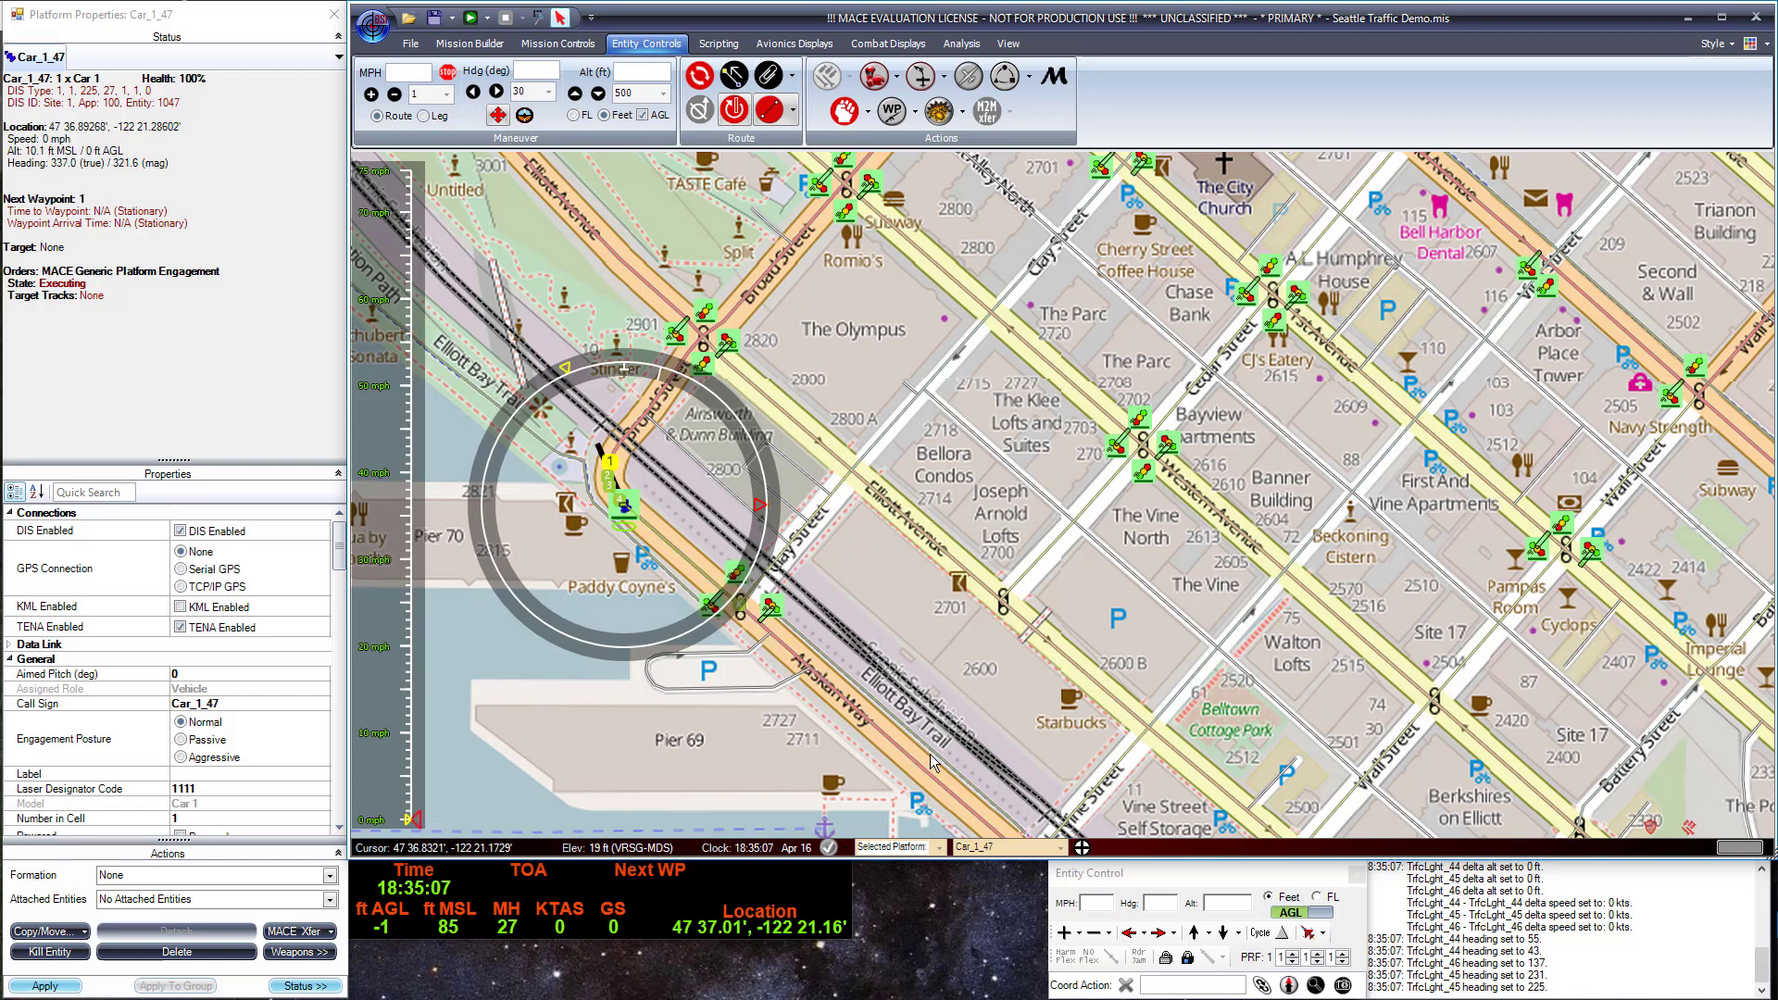
{"action": "left_click_drag", "start_coordinate": [911, 815], "coordinate": [562, 502]}
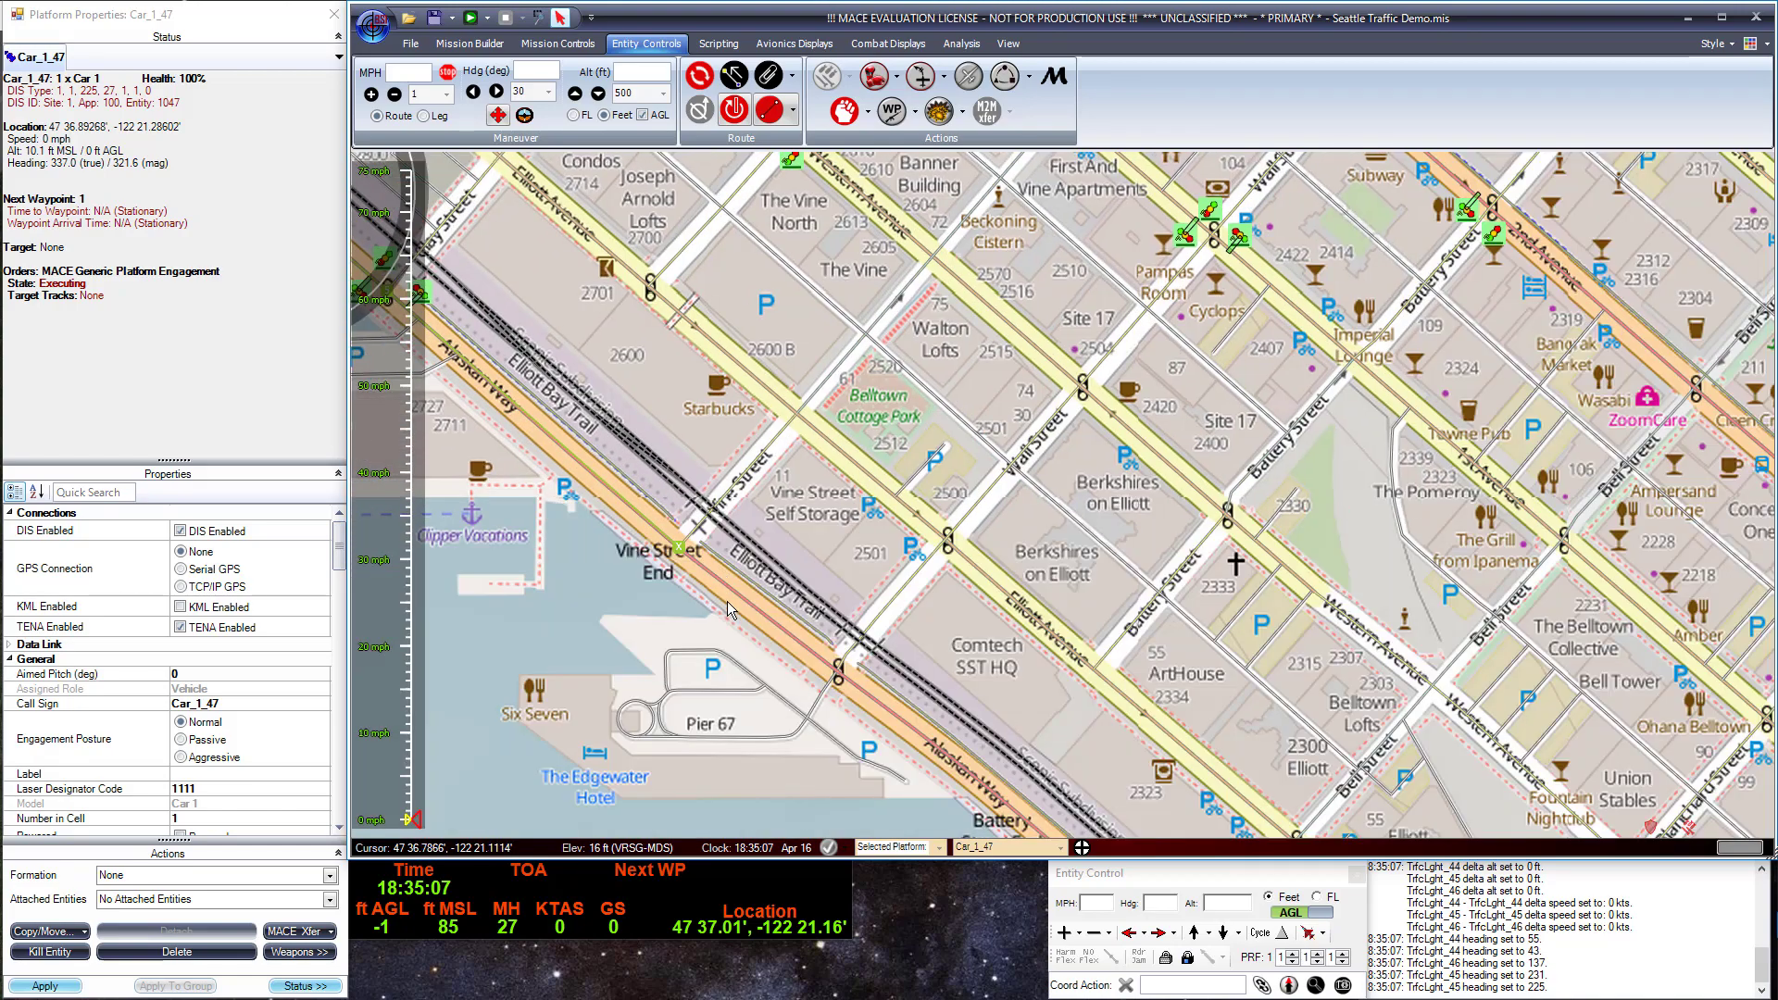
{"action": "scroll", "coordinate": [726, 602], "scroll_direction": "down", "scroll_amount": 3}
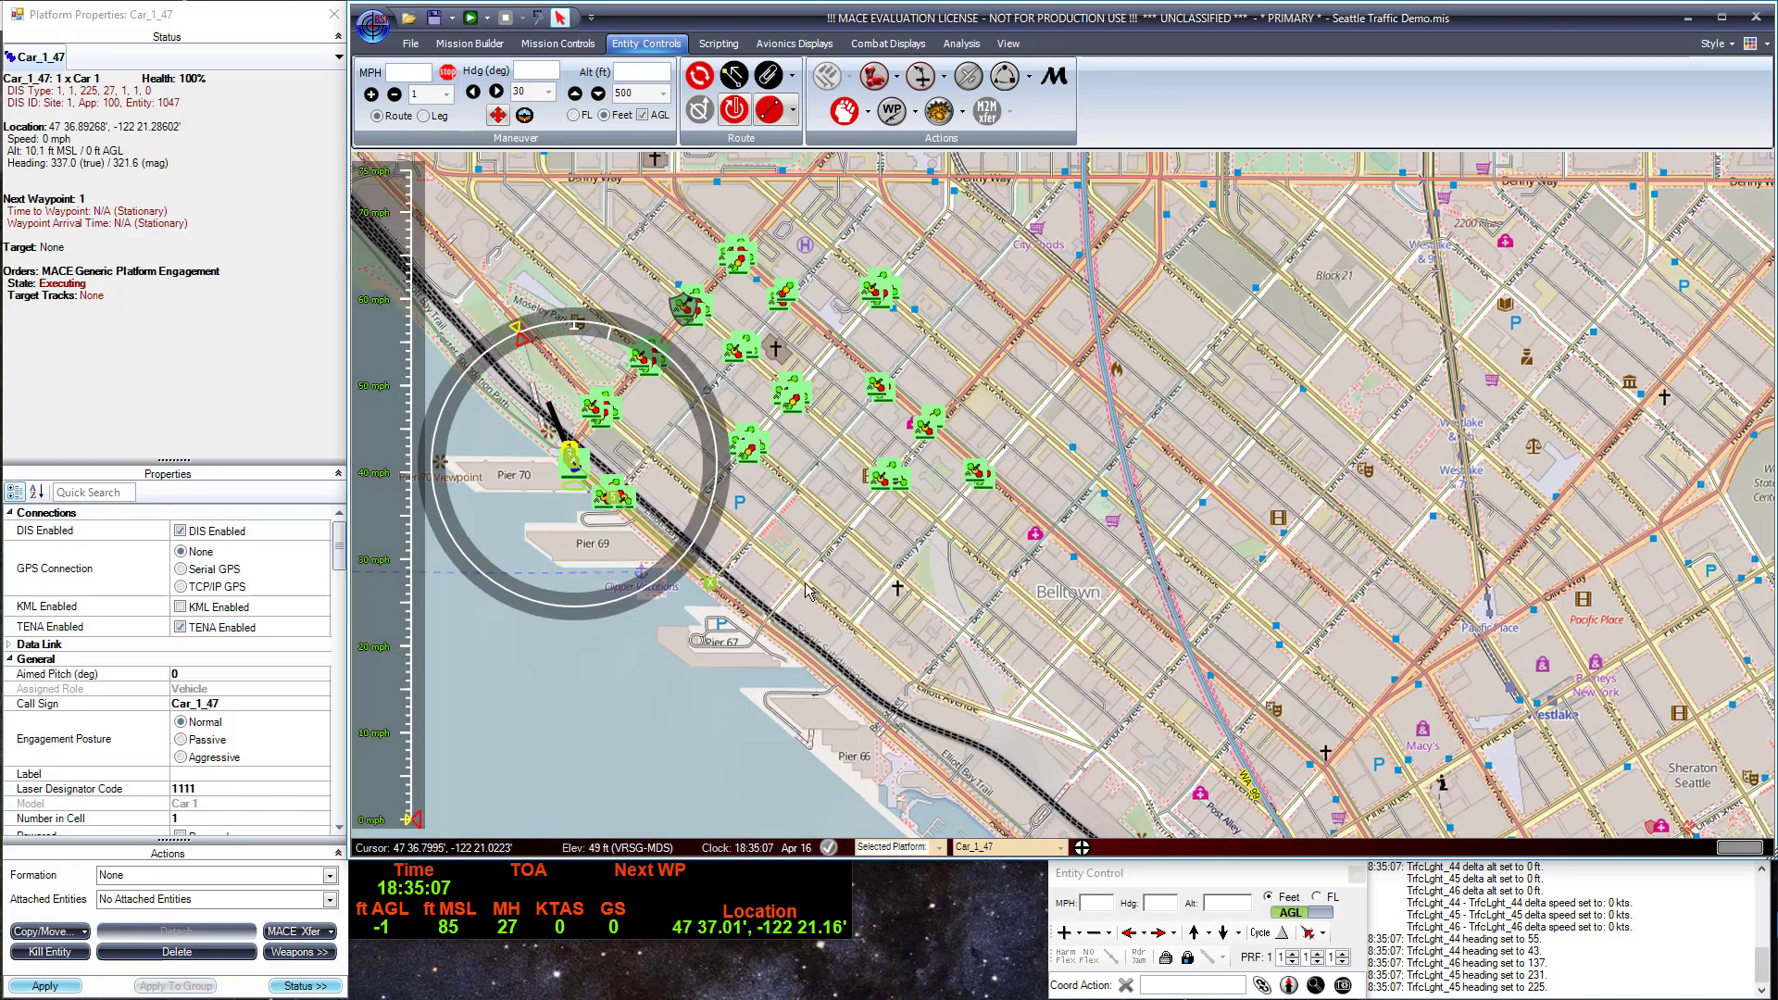
{"action": "left_click", "coordinate": [804, 584]}
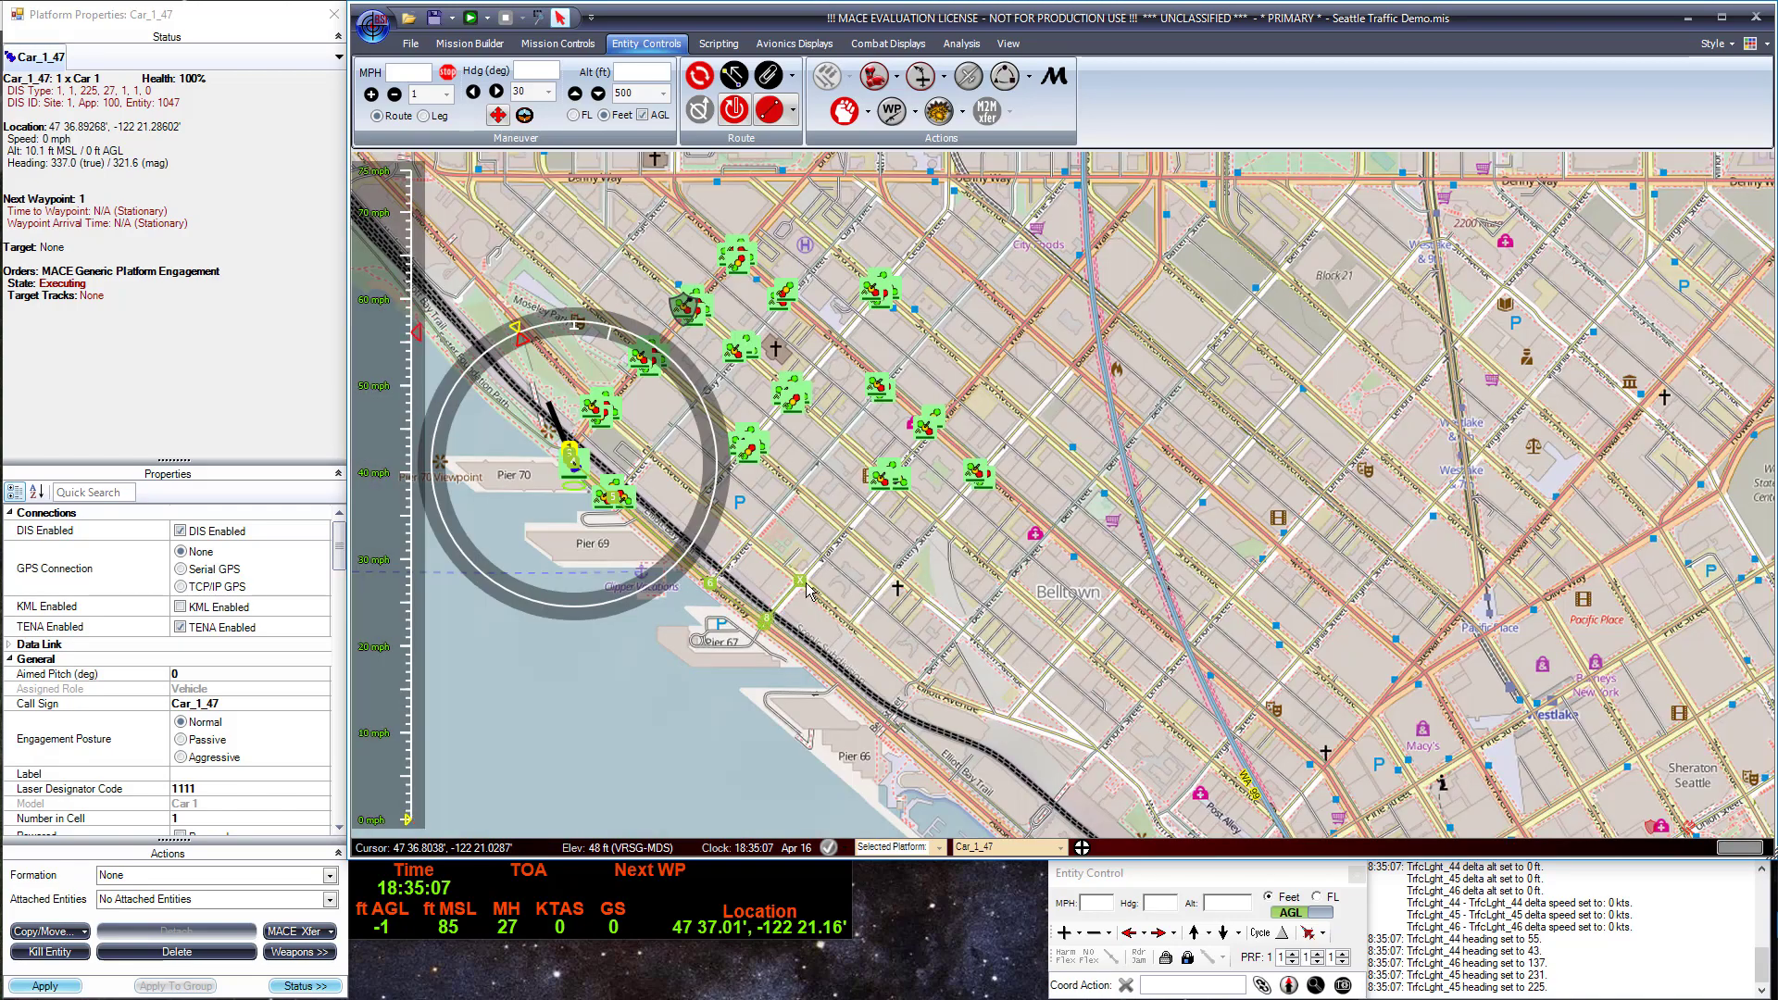
Extend the car's route northeast through Belltown, west along Denny Way and back to Elliott Avenue, and finish it there.
{"action": "left_click", "coordinate": [975, 375]}
{"action": "left_click", "coordinate": [1210, 485]}
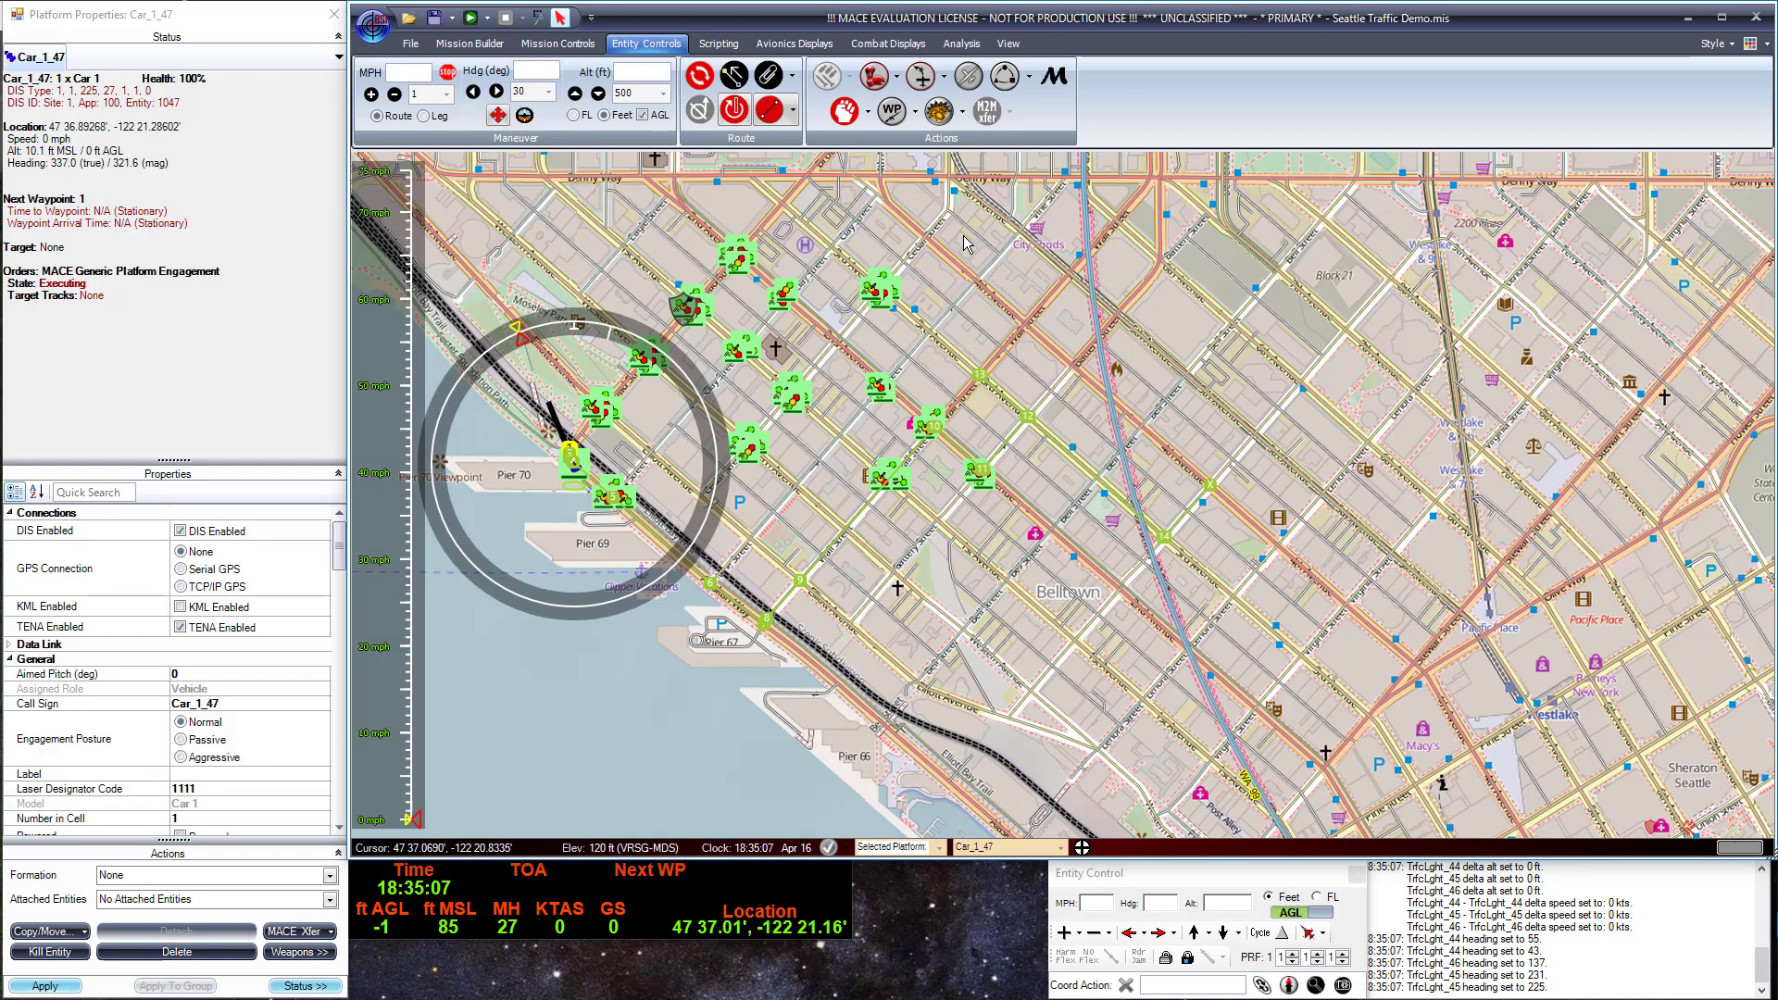
{"action": "left_click", "coordinate": [976, 278]}
{"action": "left_click", "coordinate": [750, 174]}
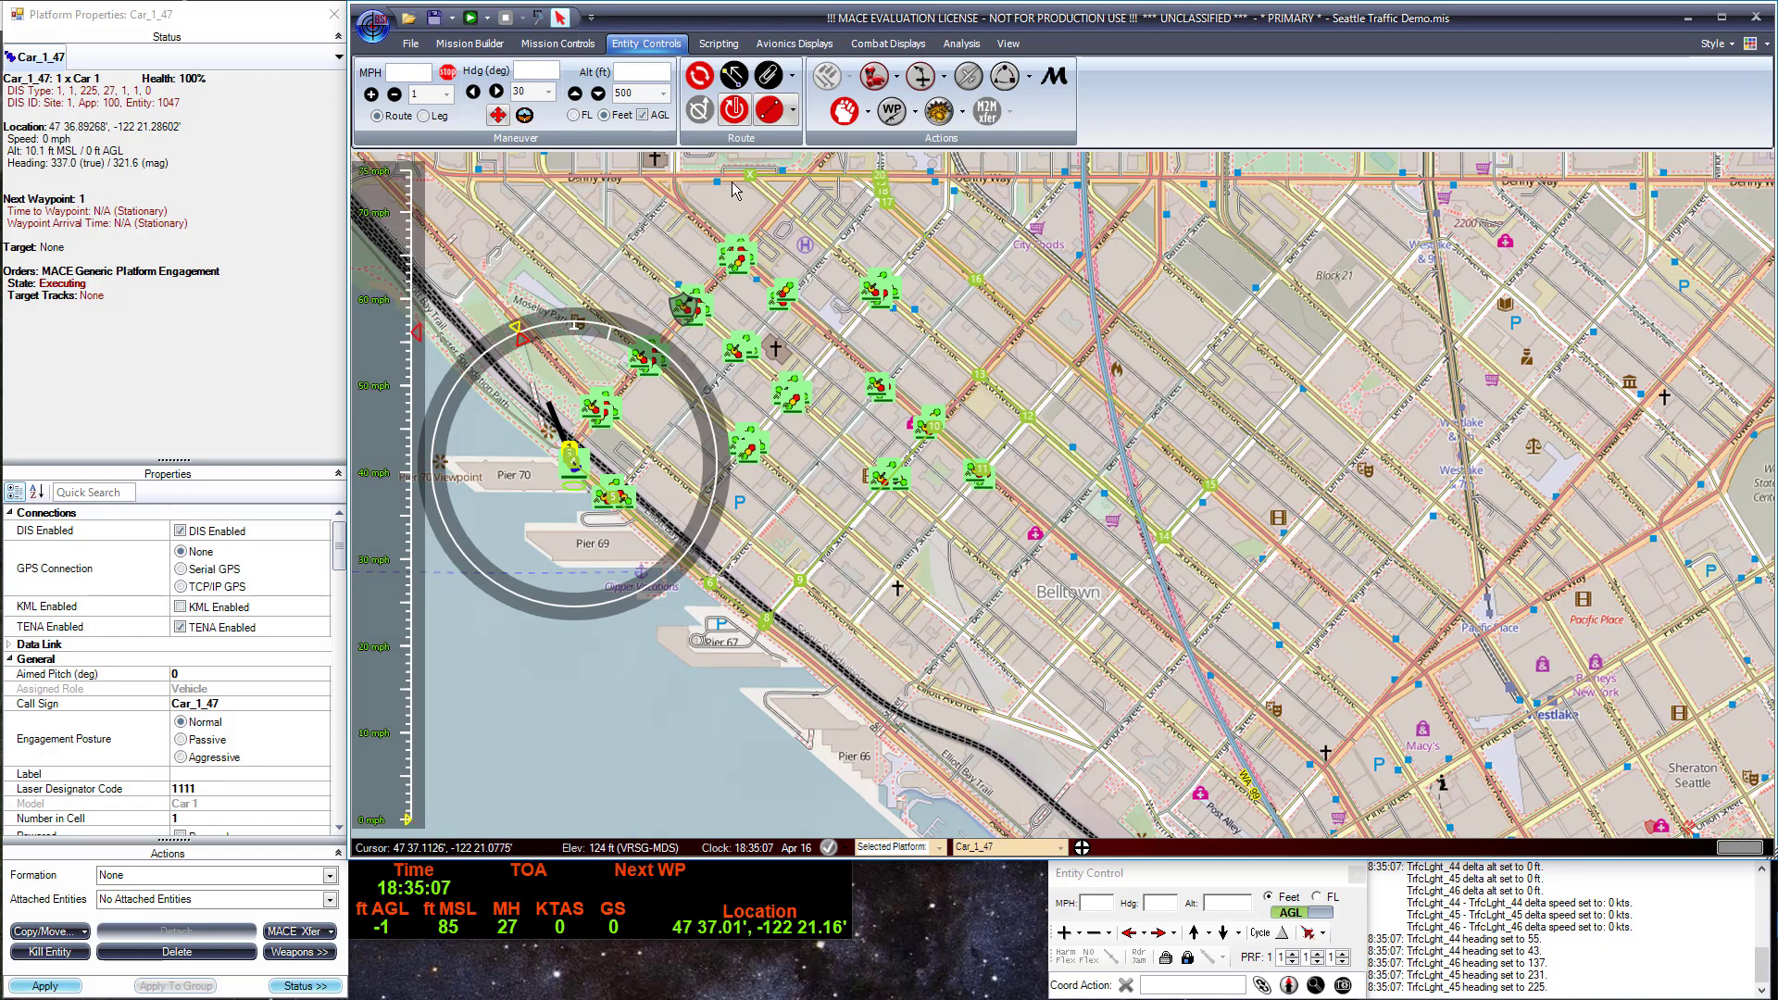
{"action": "left_click", "coordinate": [472, 183]}
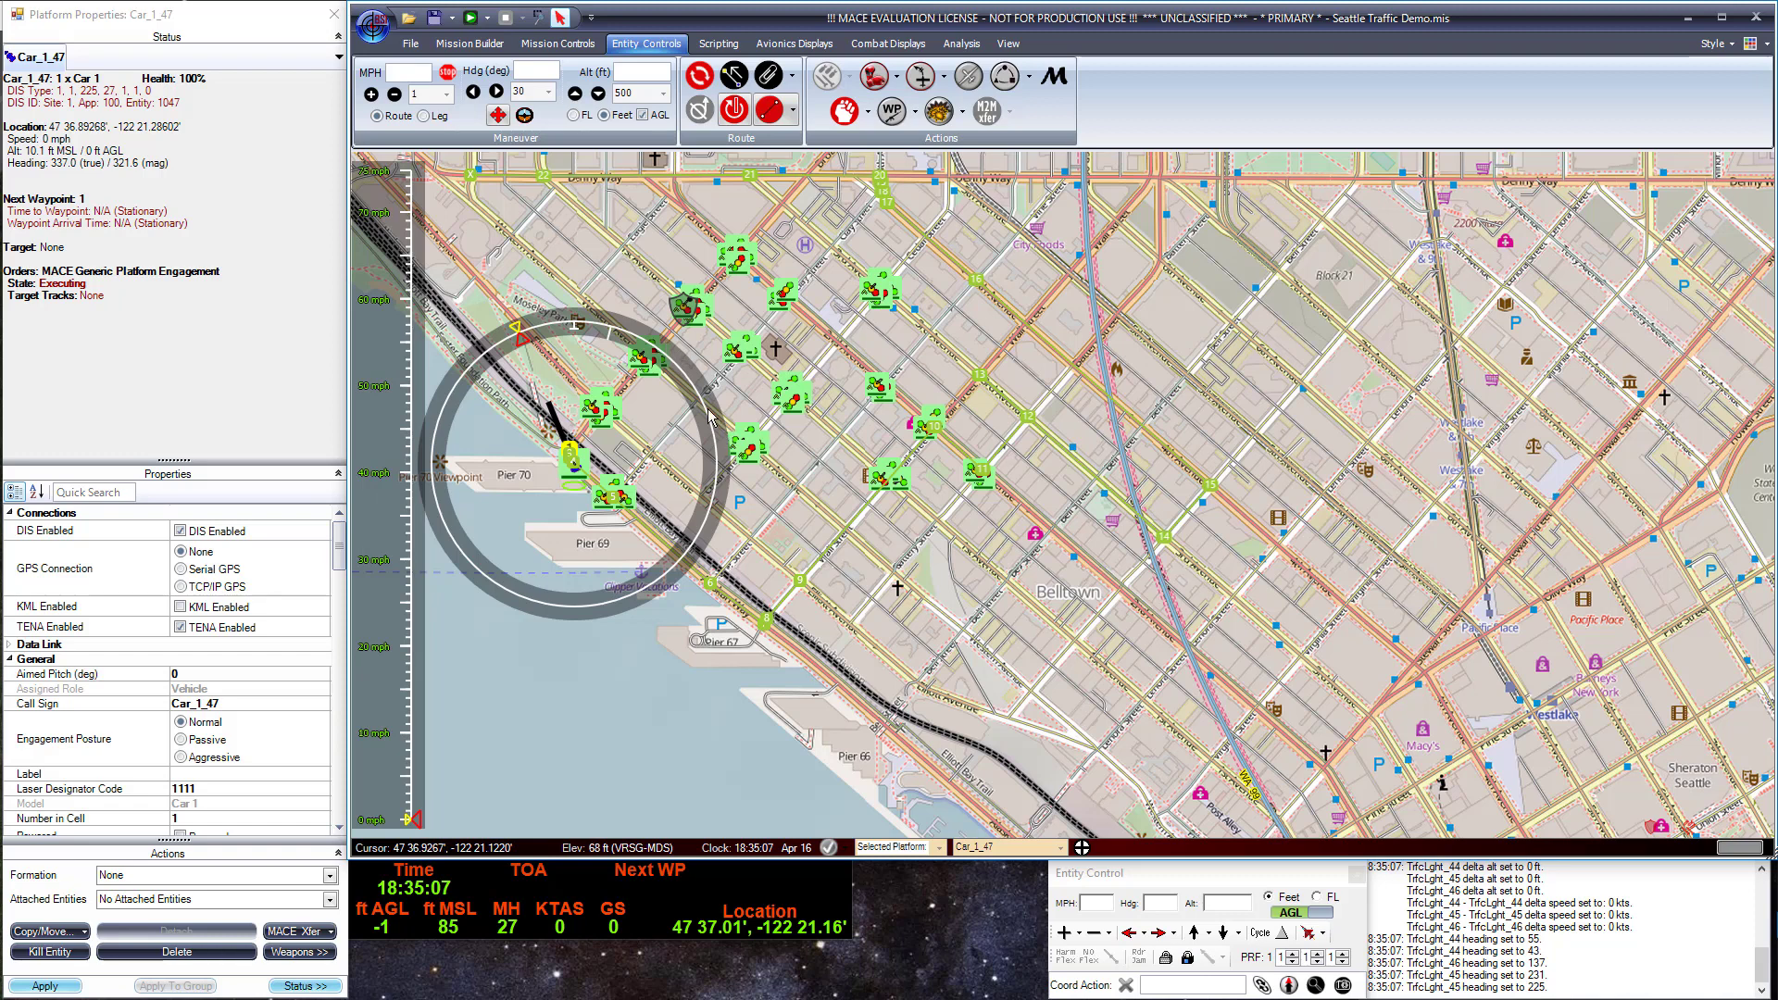
{"action": "left_click", "coordinate": [702, 498]}
Move the car north onto Broad Street so that it sits ahead of its first waypoint.
{"action": "left_click_drag", "start_coordinate": [670, 521], "coordinate": [779, 607]}
{"action": "scroll", "coordinate": [694, 550], "scroll_direction": "up", "scroll_amount": 5}
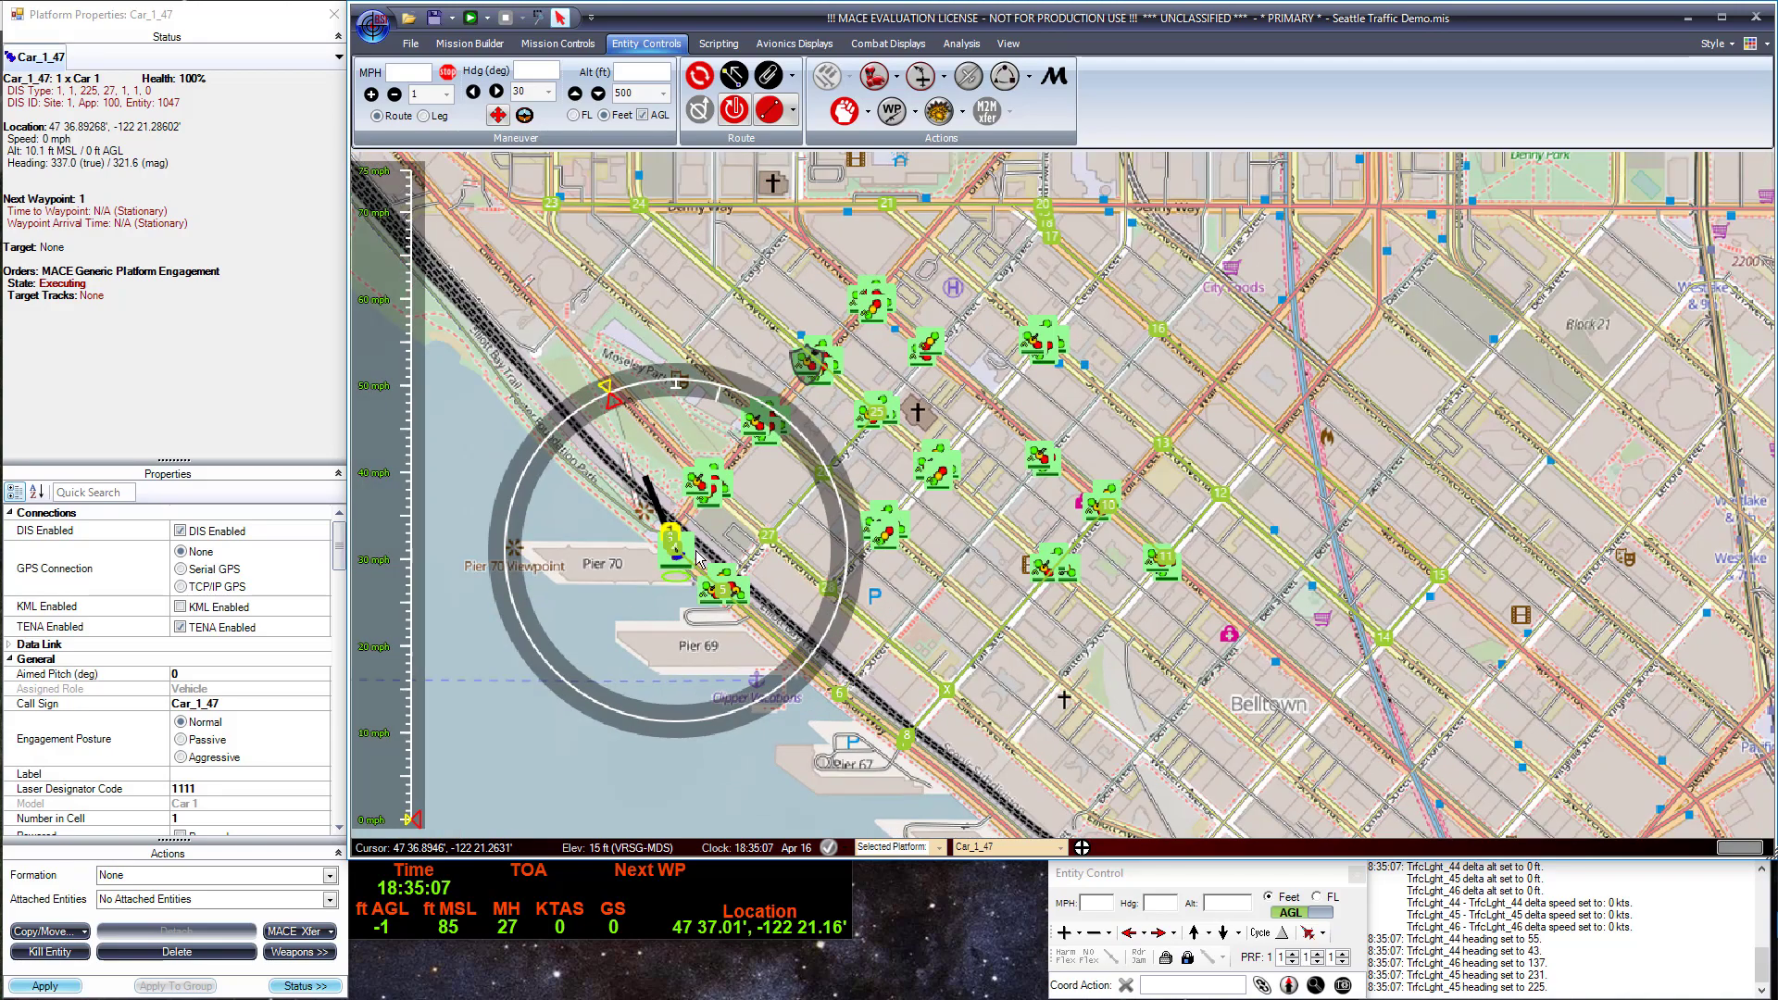
{"action": "scroll", "coordinate": [659, 556], "scroll_direction": "up", "scroll_amount": 2}
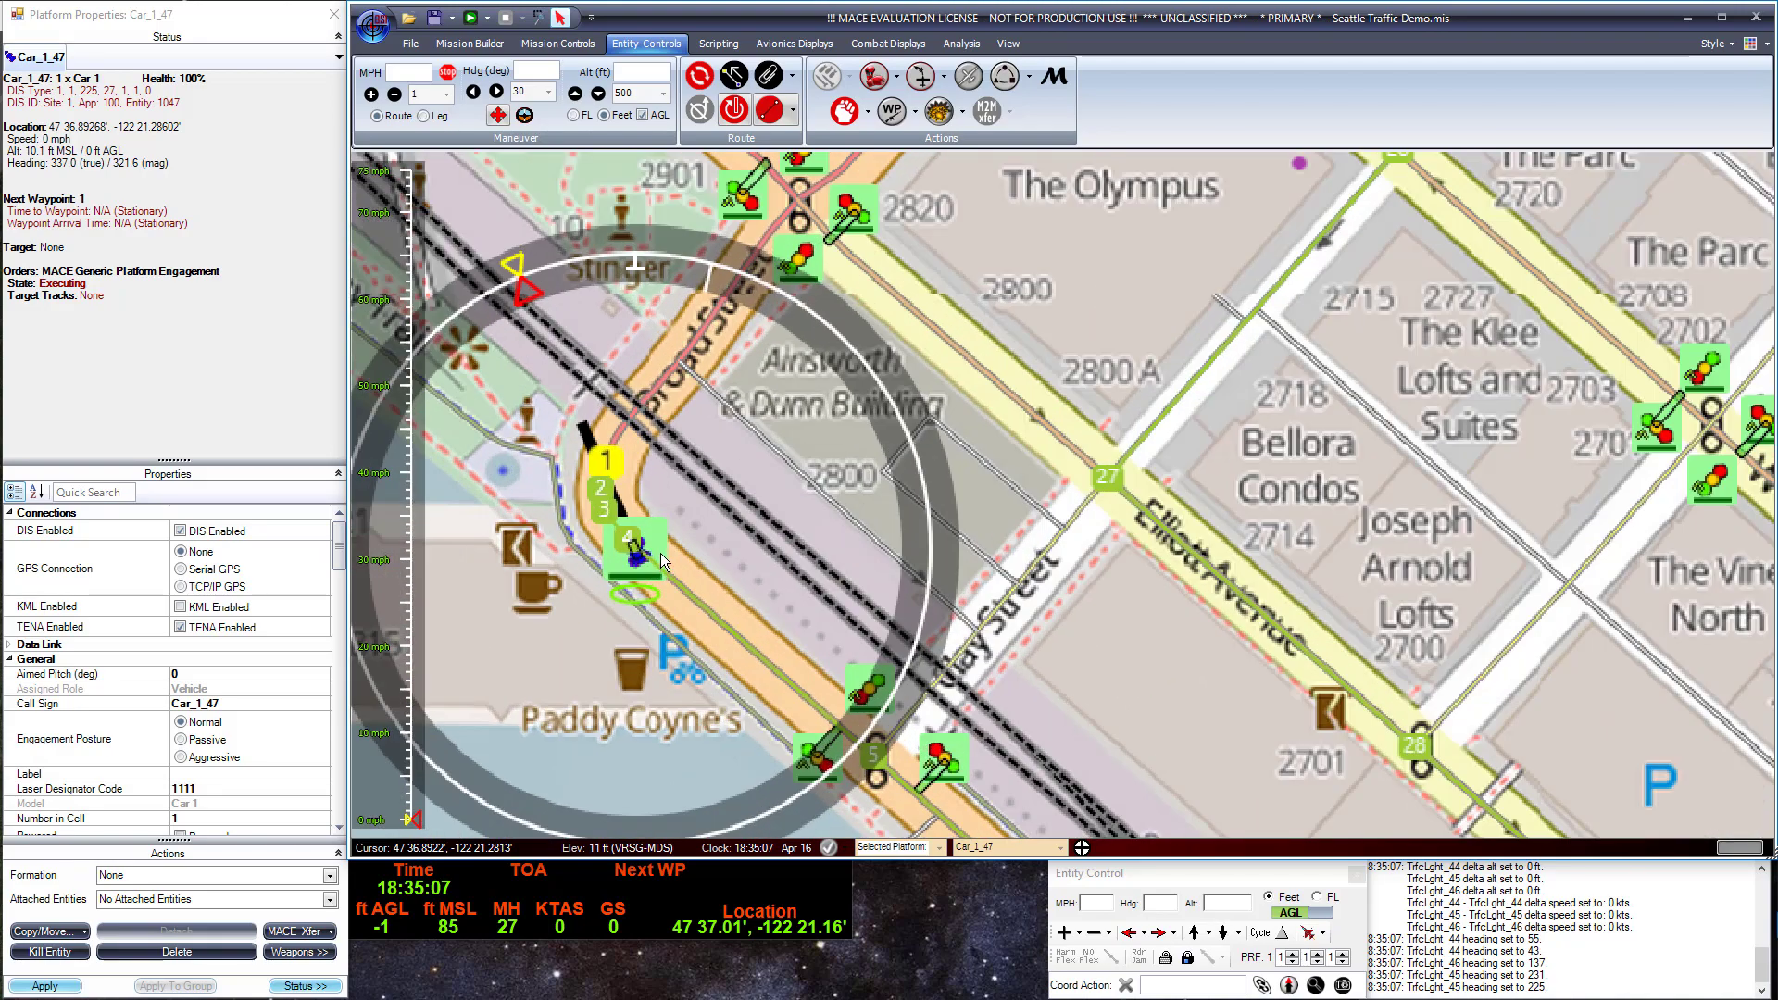
{"action": "scroll", "coordinate": [647, 543], "scroll_direction": "up", "scroll_amount": 2}
{"action": "left_click_drag", "start_coordinate": [644, 508], "coordinate": [615, 444]}
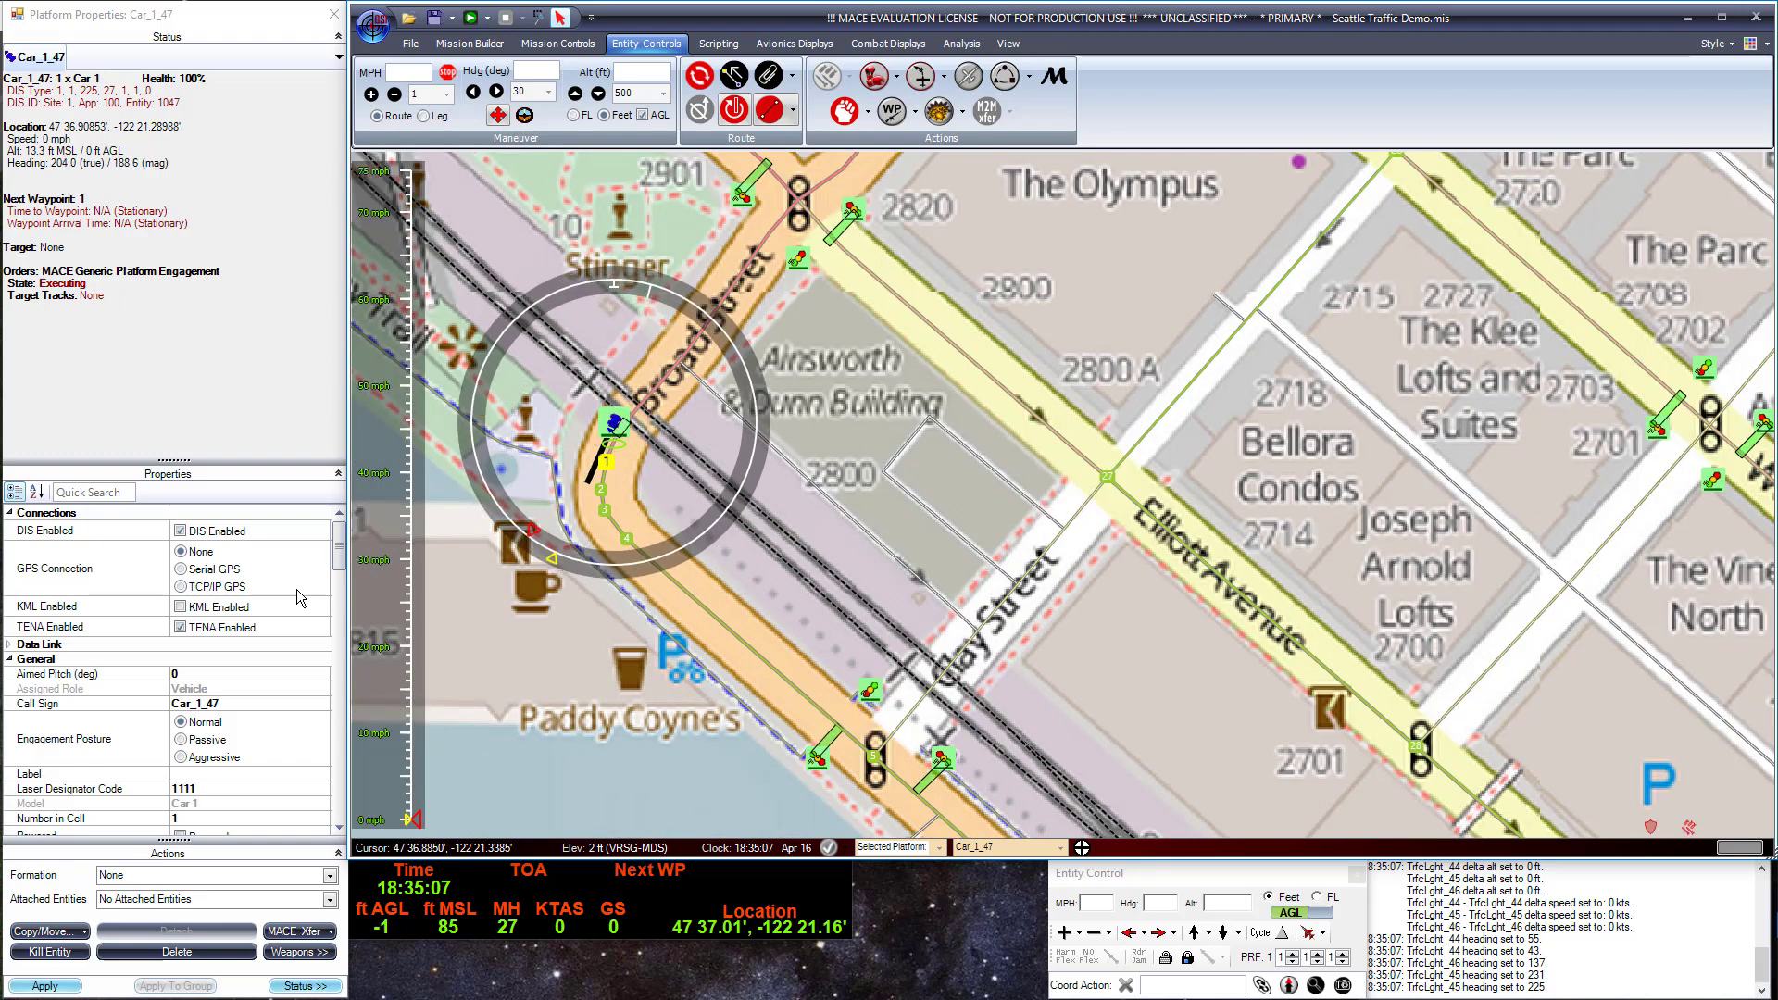
Review the car's navigational and physical properties, including Lane Offset, Prevent Lane Changes and Disable Collision Avoidance.
{"action": "left_click_drag", "start_coordinate": [340, 548], "coordinate": [350, 683]}
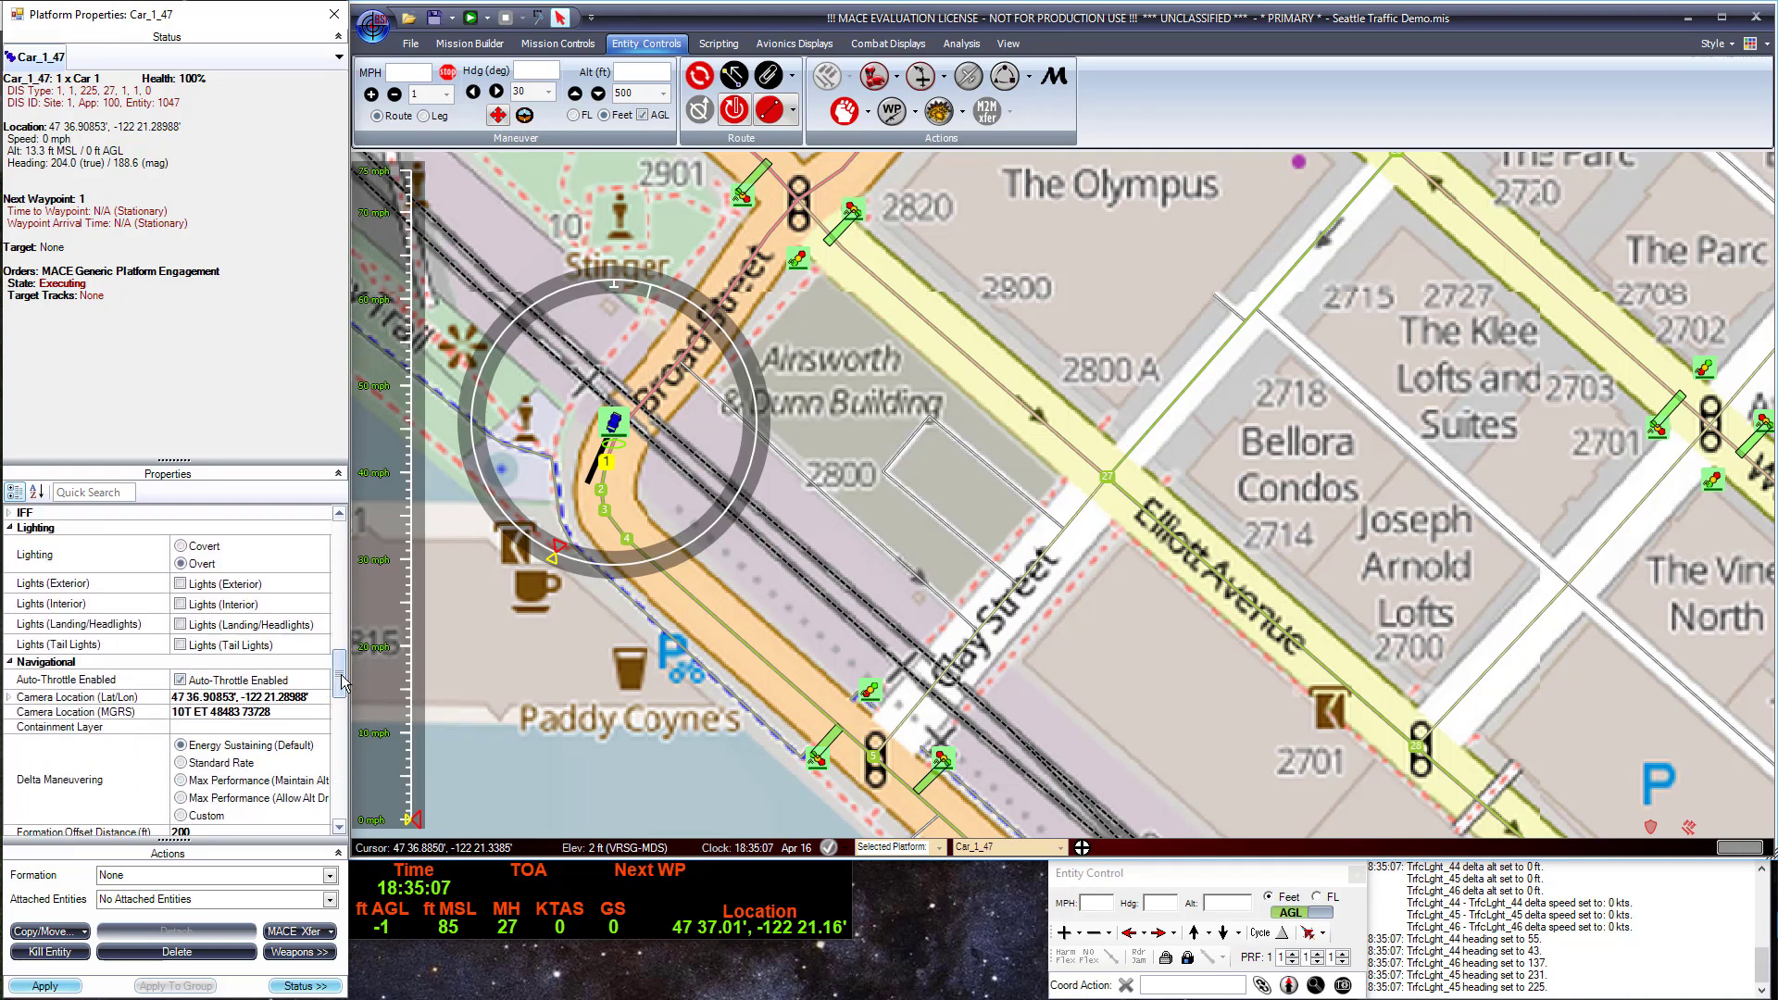
{"action": "scroll", "coordinate": [262, 729], "scroll_direction": "down", "scroll_amount": 5}
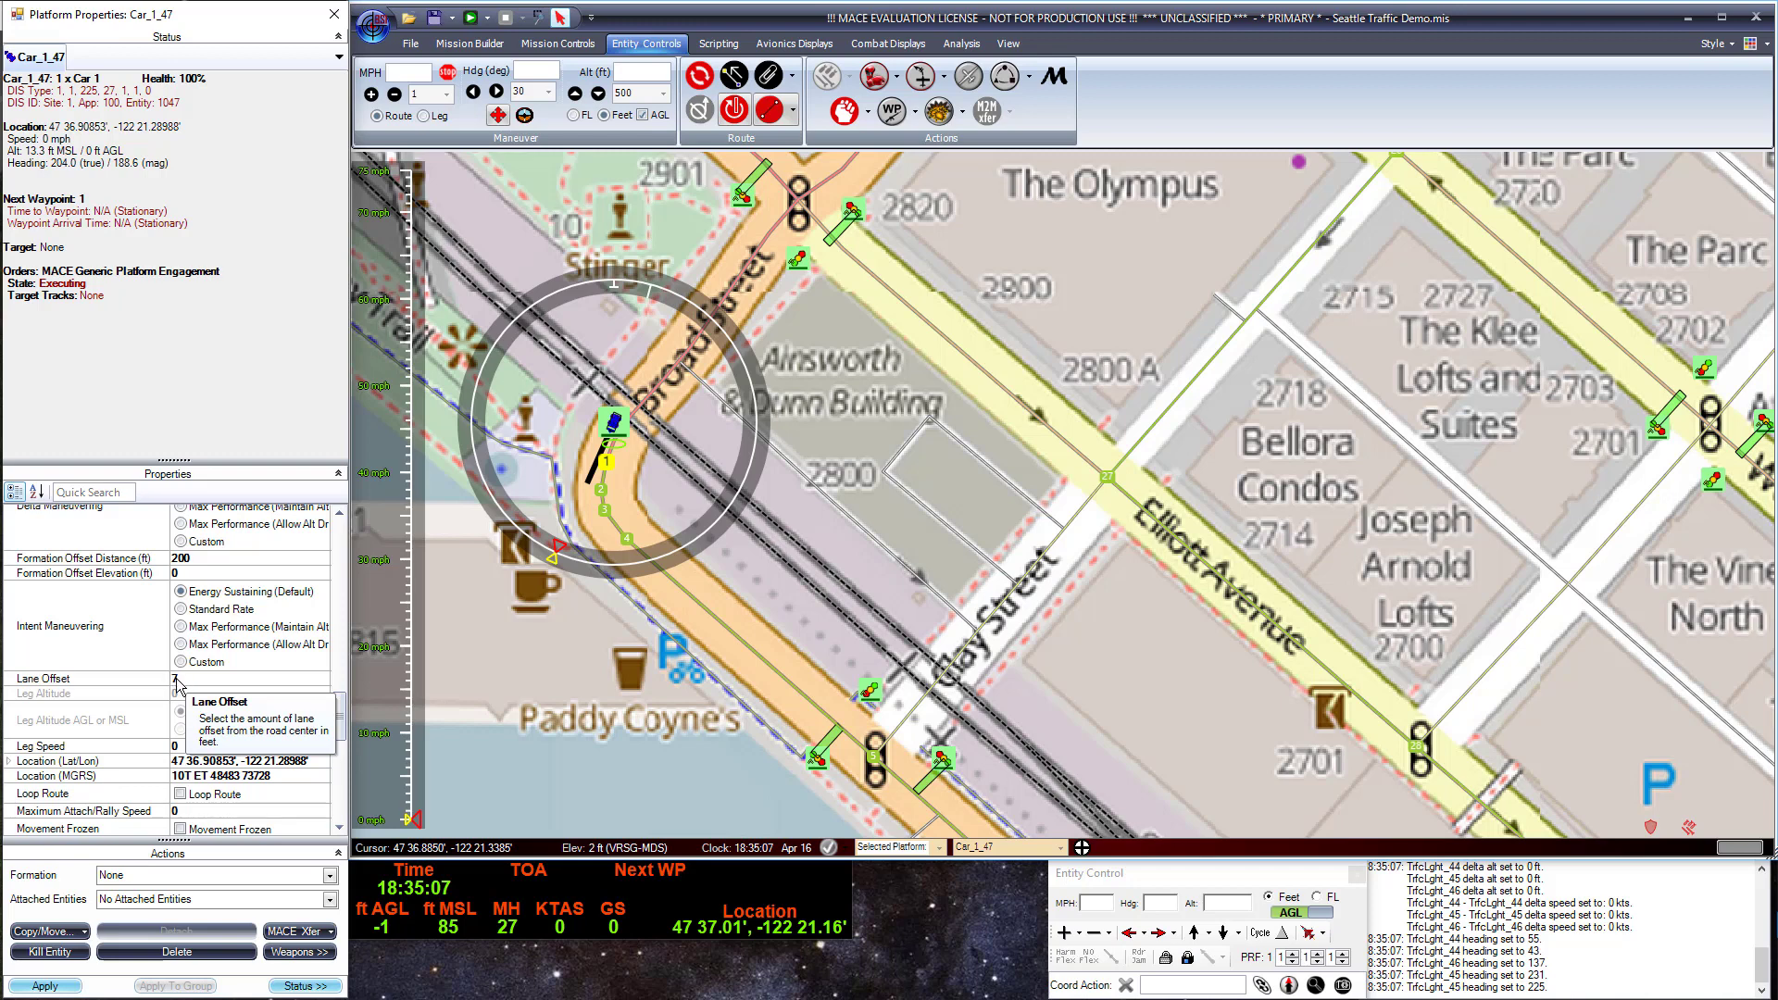
{"action": "left_click_drag", "start_coordinate": [341, 719], "coordinate": [226, 739]}
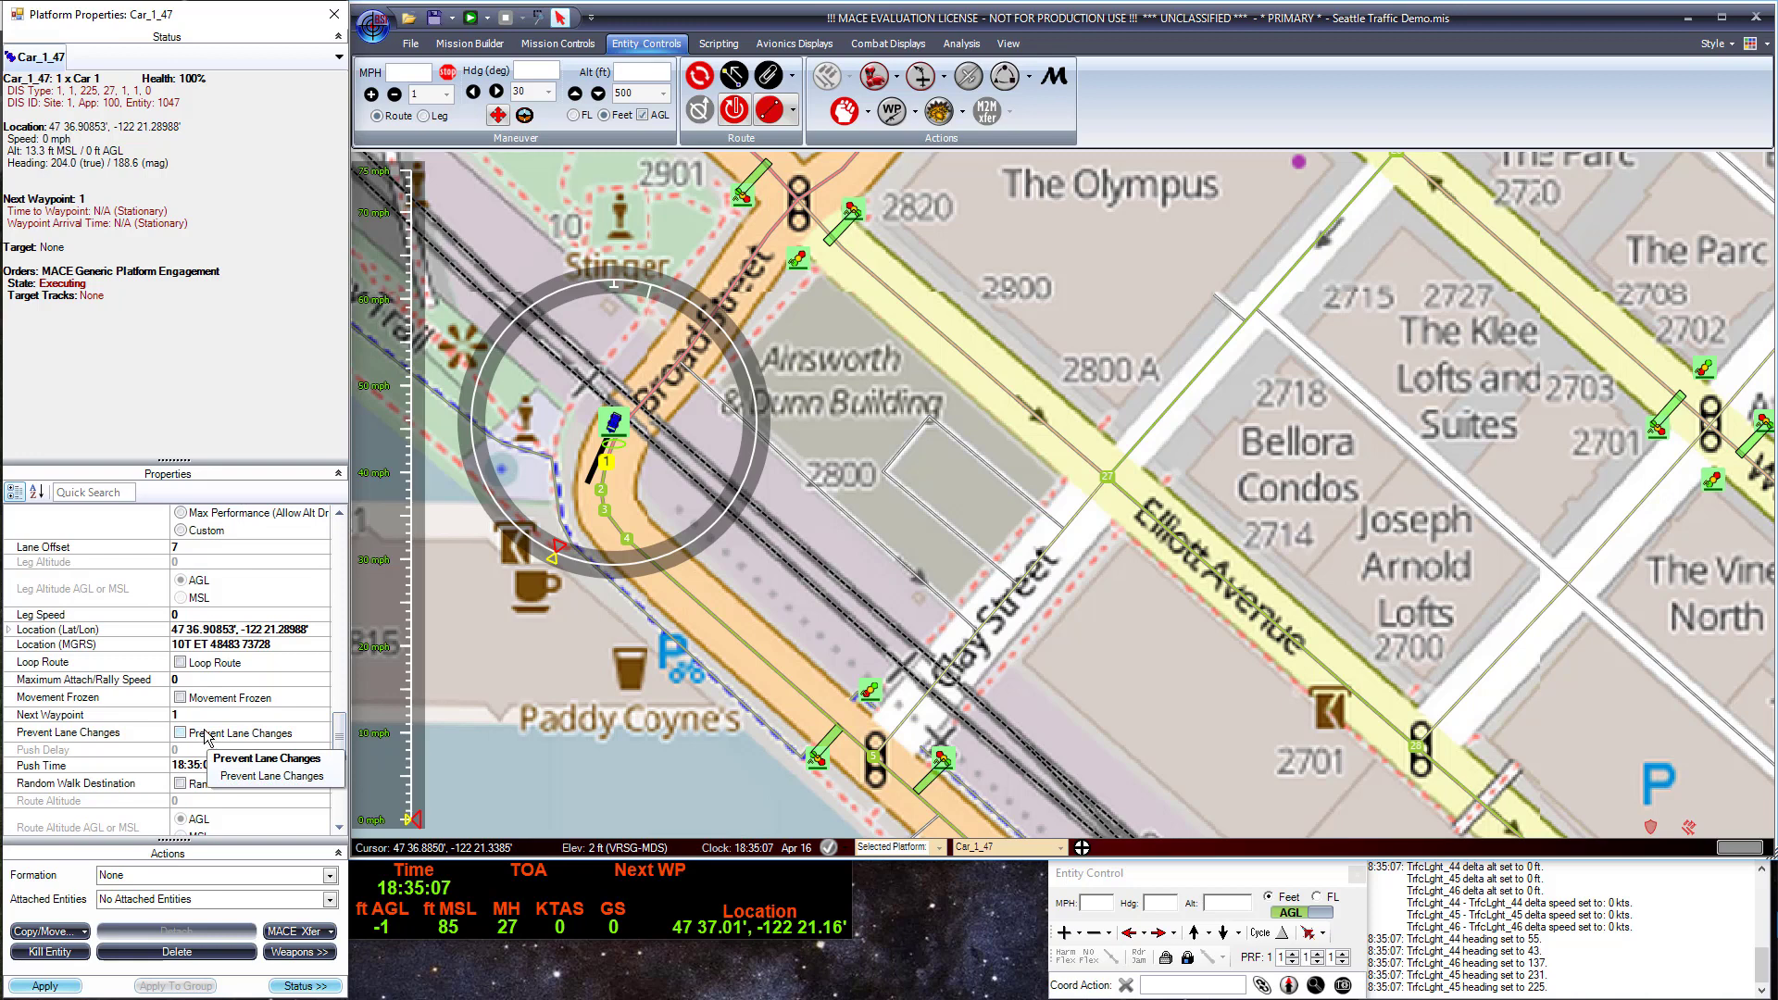
{"action": "left_click_drag", "start_coordinate": [340, 733], "coordinate": [328, 790]}
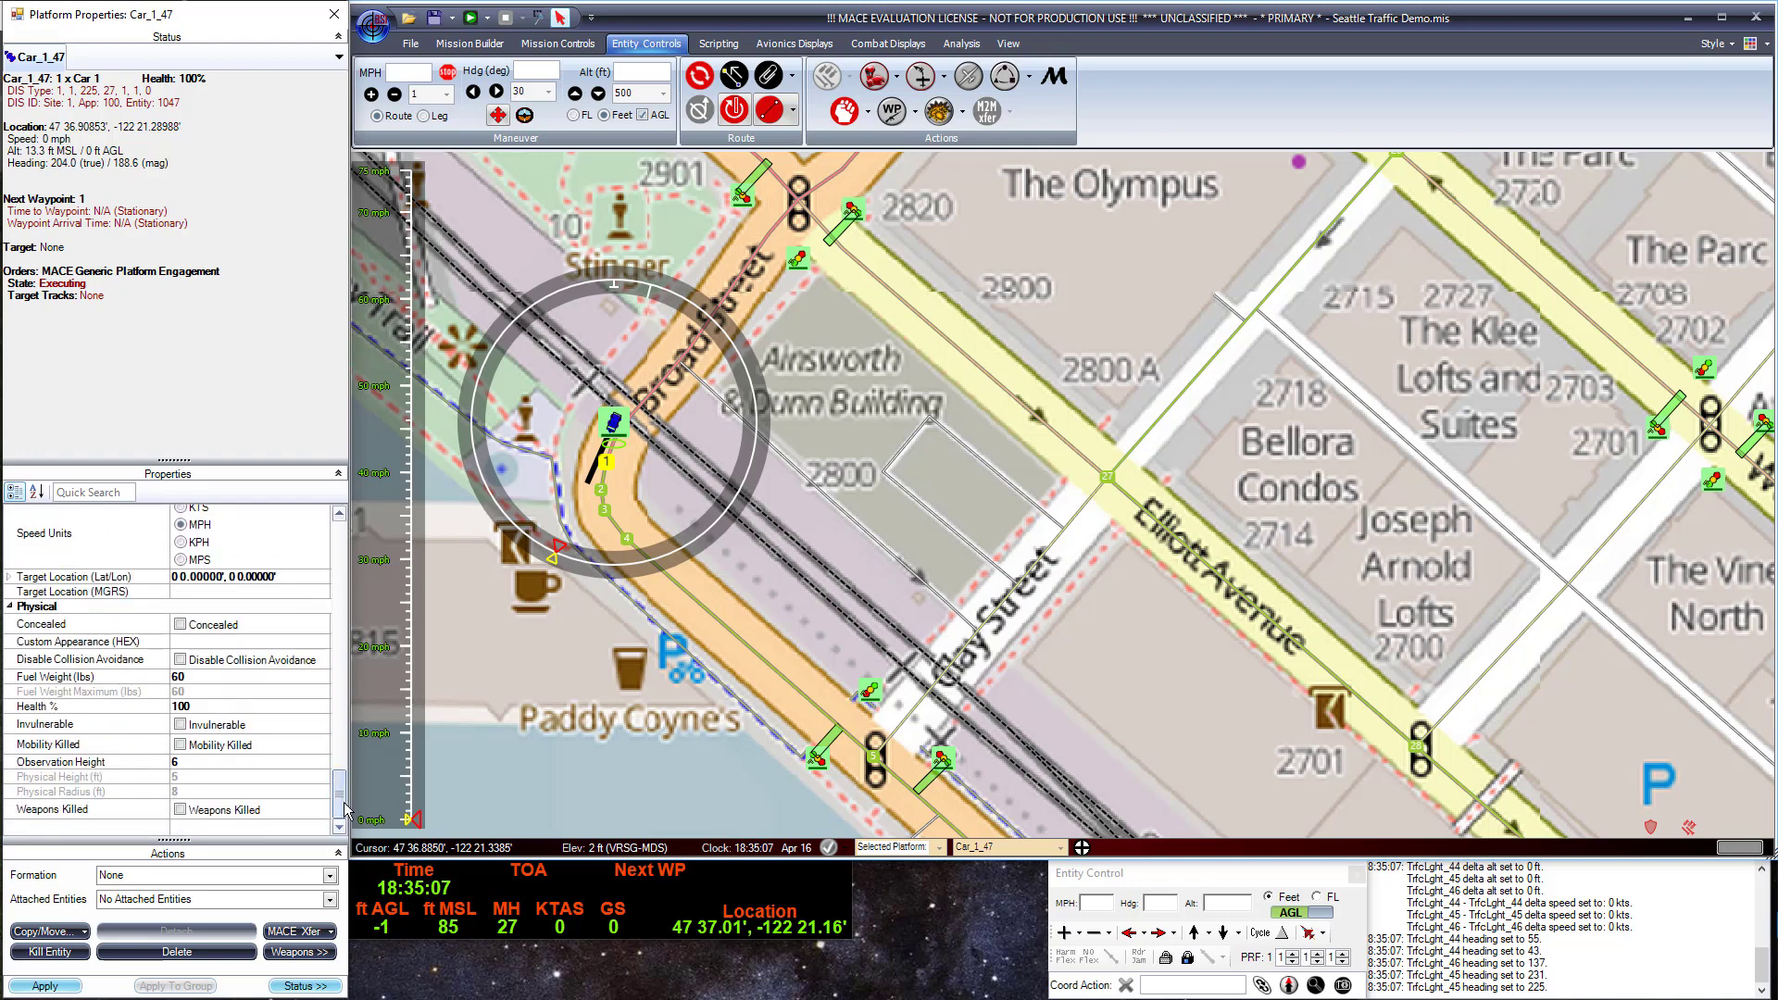
Lock the camera onto the car and run the mission with the car's speed set to 35 mph.
{"action": "left_click", "coordinate": [613, 423]}
{"action": "left_click", "coordinate": [469, 21]}
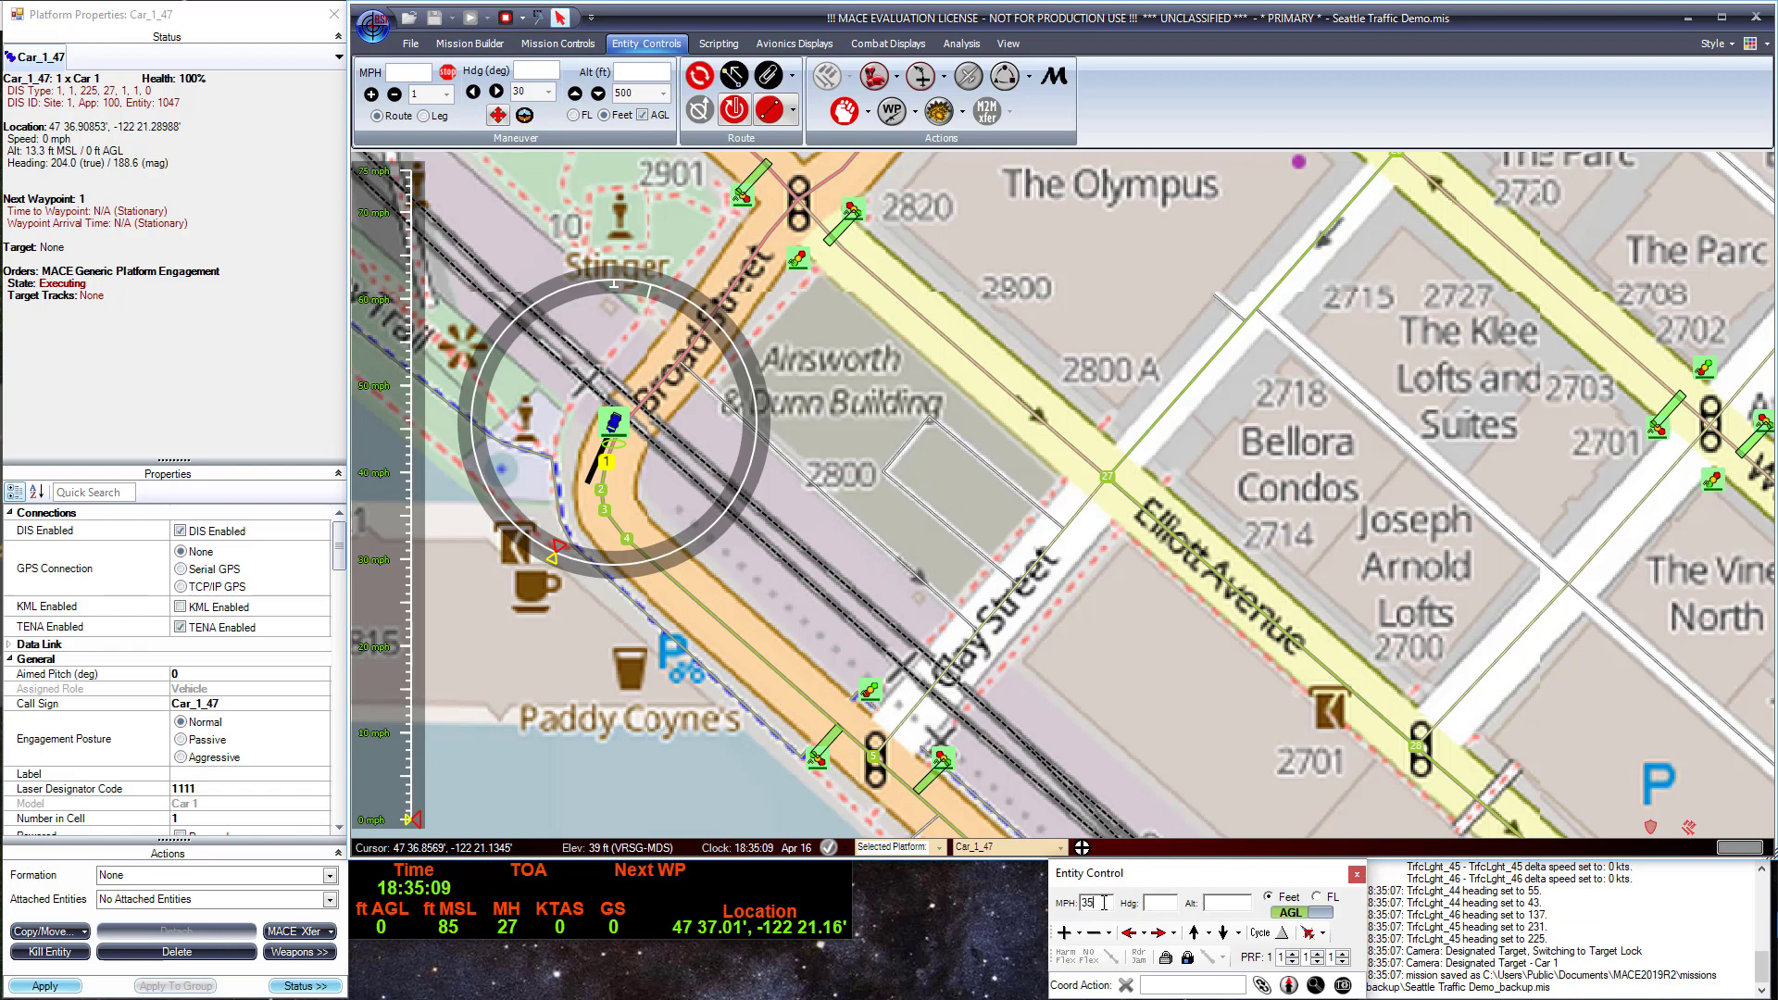
{"action": "key", "text": "Return"}
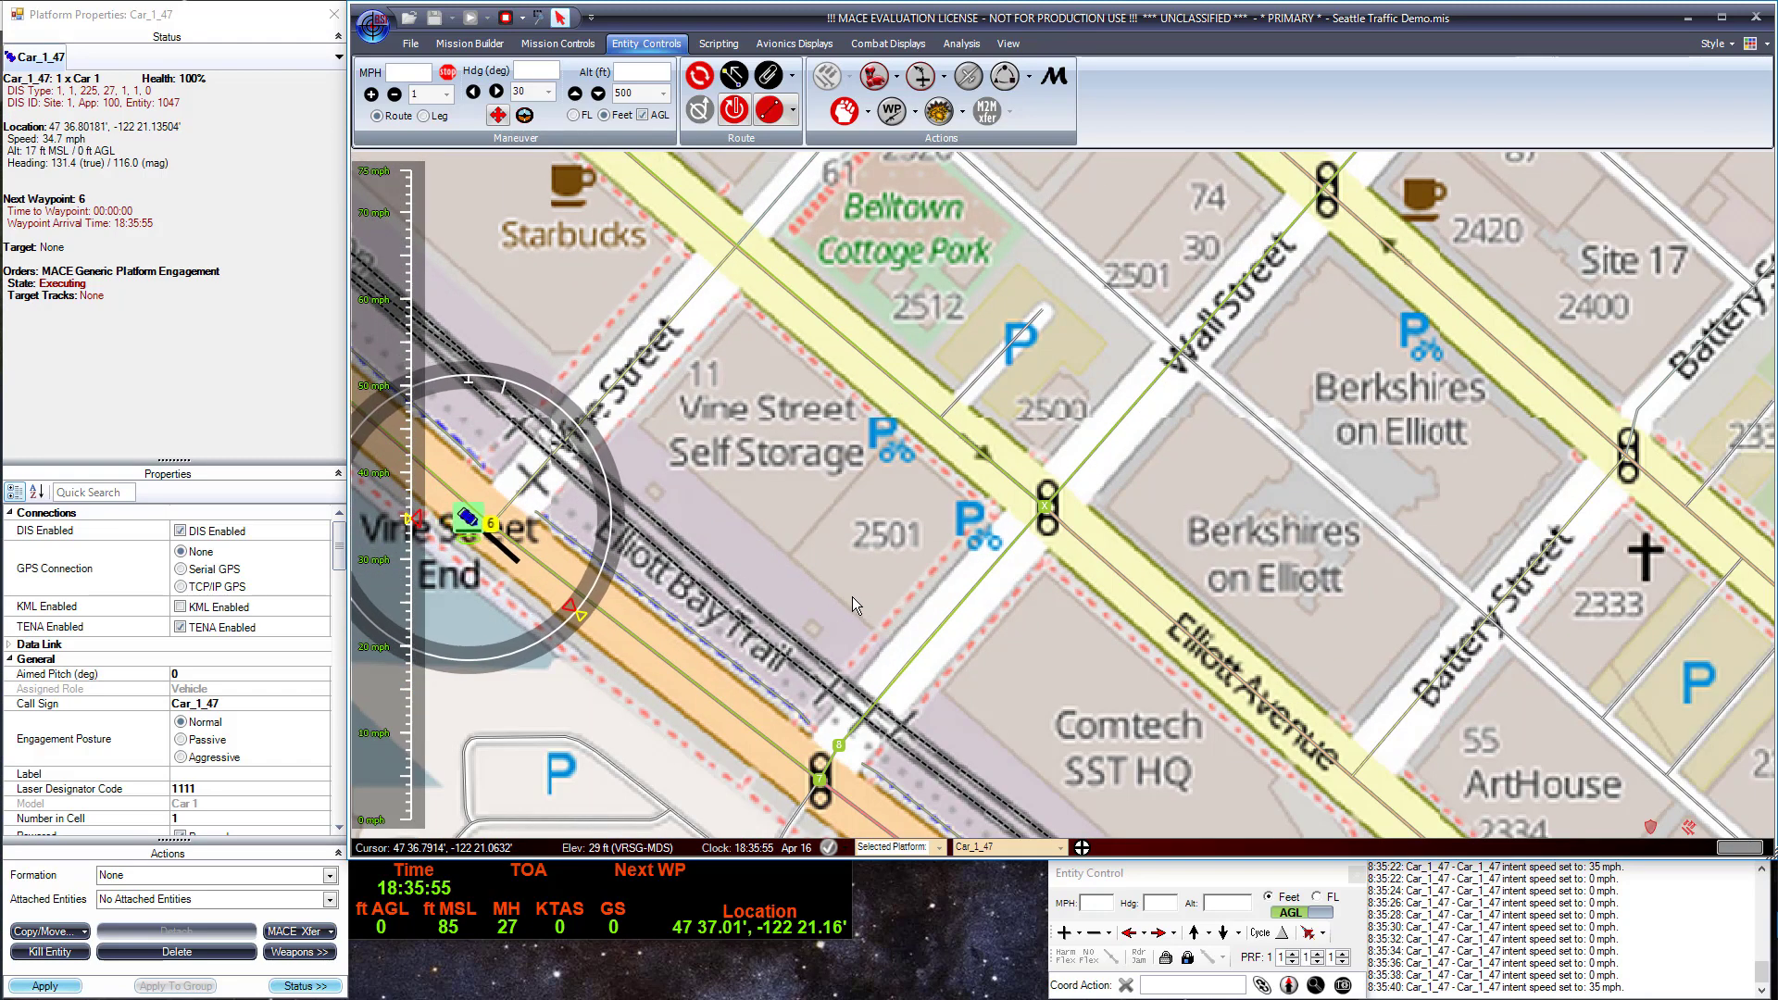
{"action": "left_click_drag", "start_coordinate": [967, 653], "coordinate": [763, 534]}
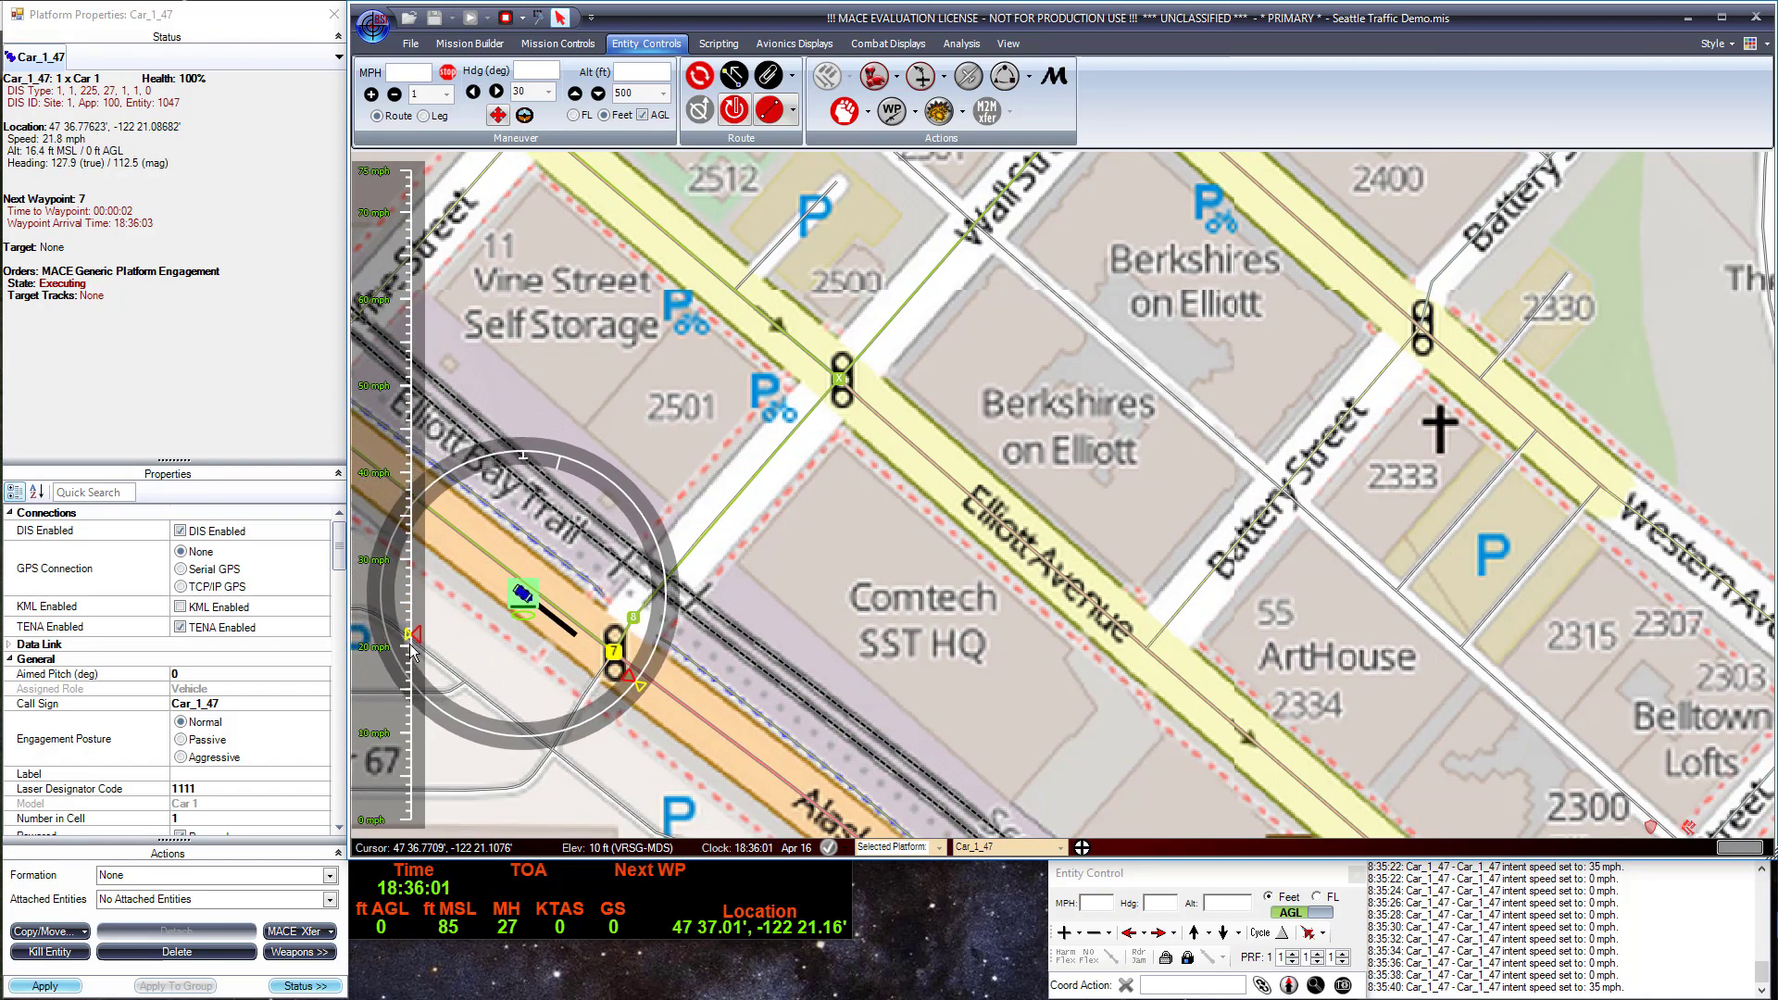
{"action": "left_click_drag", "start_coordinate": [411, 651], "coordinate": [405, 741]}
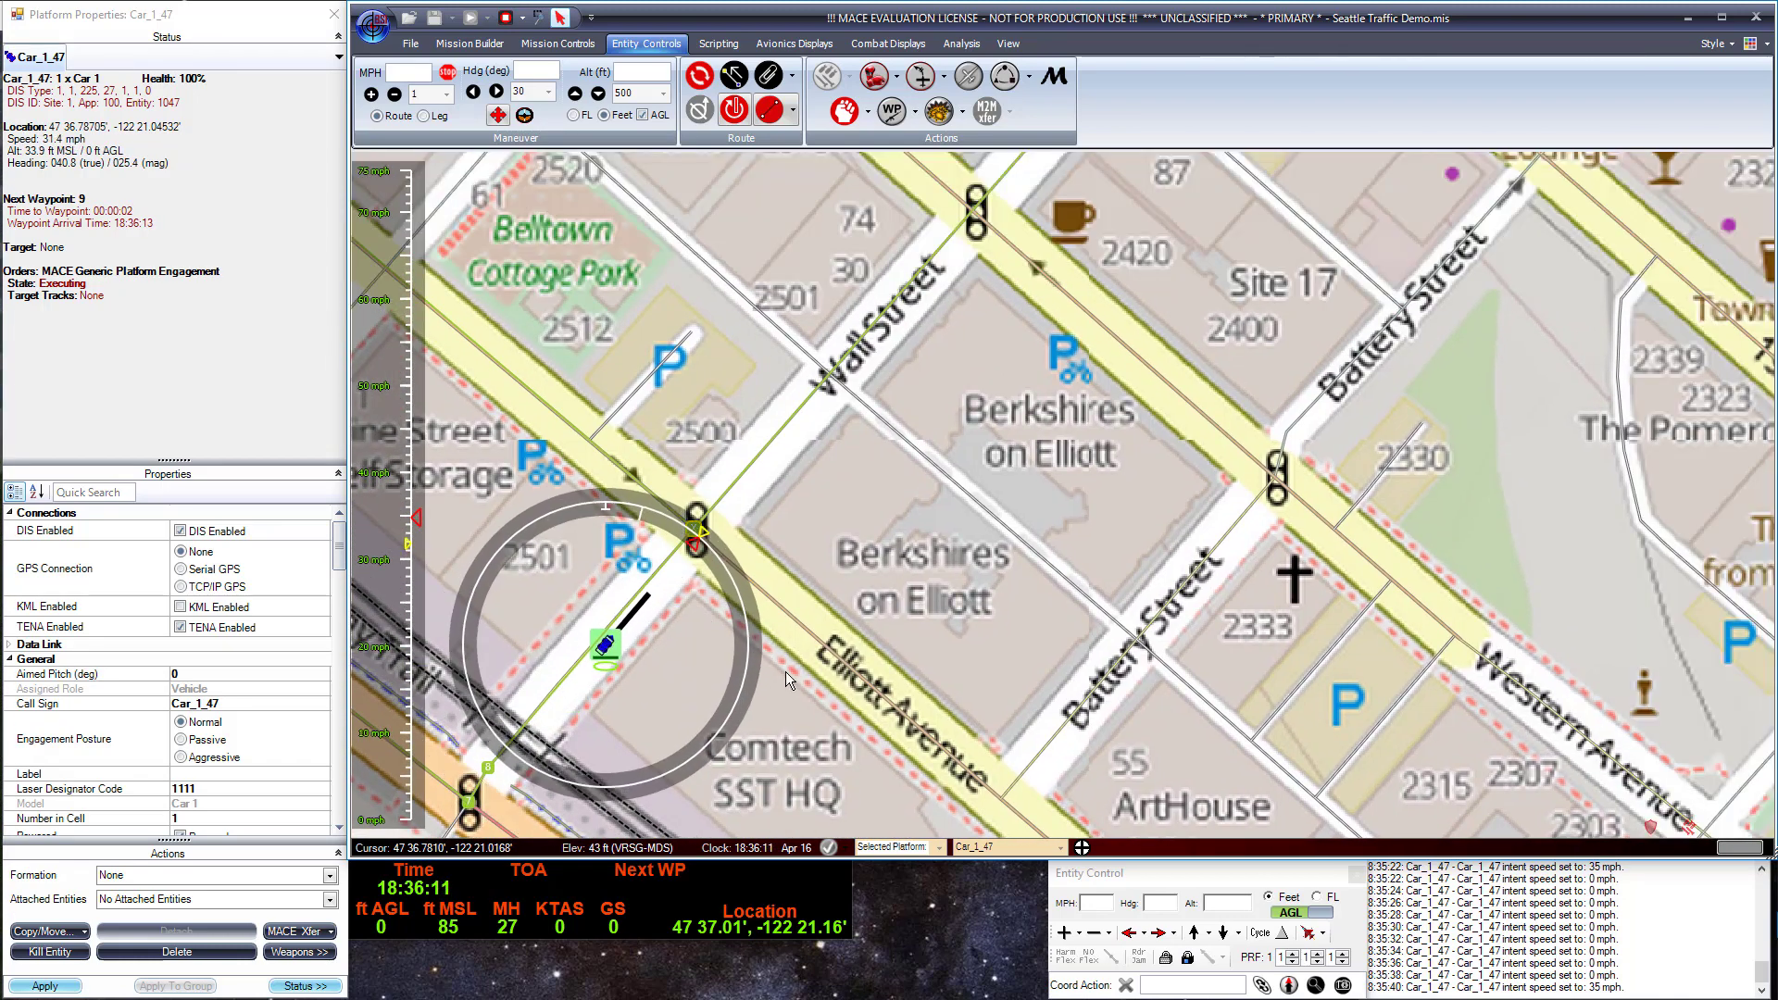
Generate 35 traffic vehicles with the EZ ground traffic builder across the Belltown and Denny Way streets.
{"action": "scroll", "coordinate": [933, 579], "scroll_direction": "down", "scroll_amount": 3}
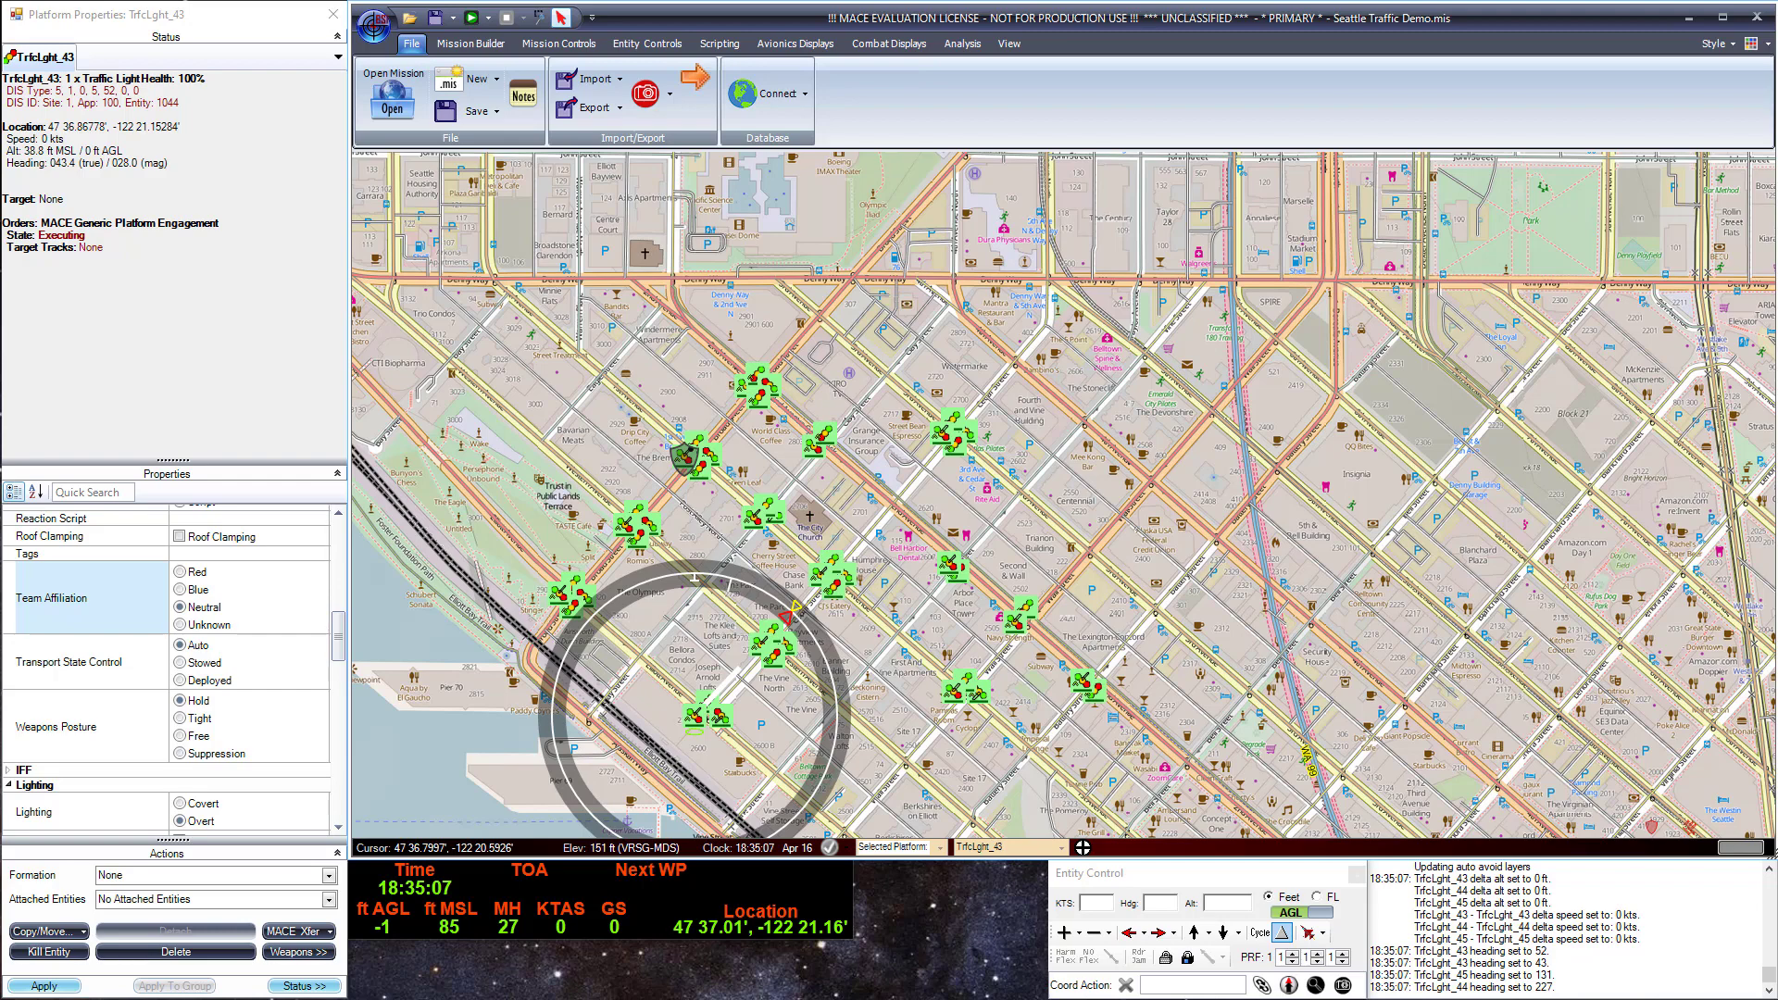
{"action": "left_click", "coordinate": [468, 47]}
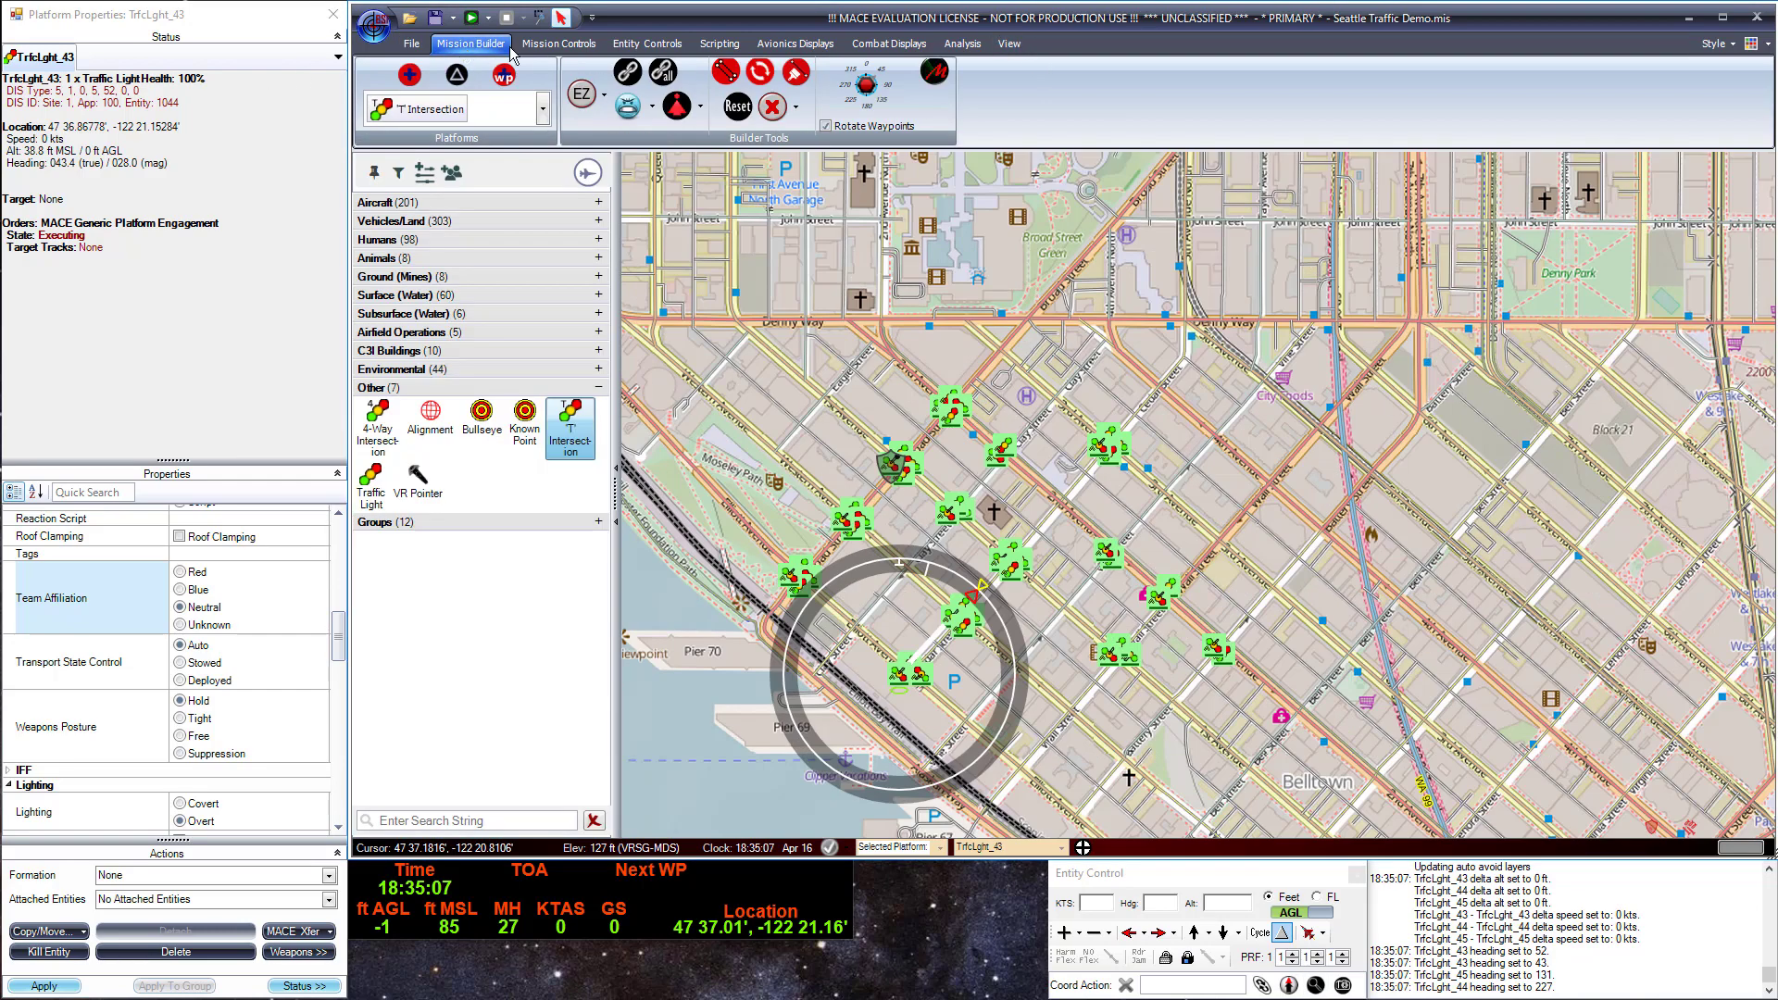
{"action": "left_click", "coordinate": [603, 96]}
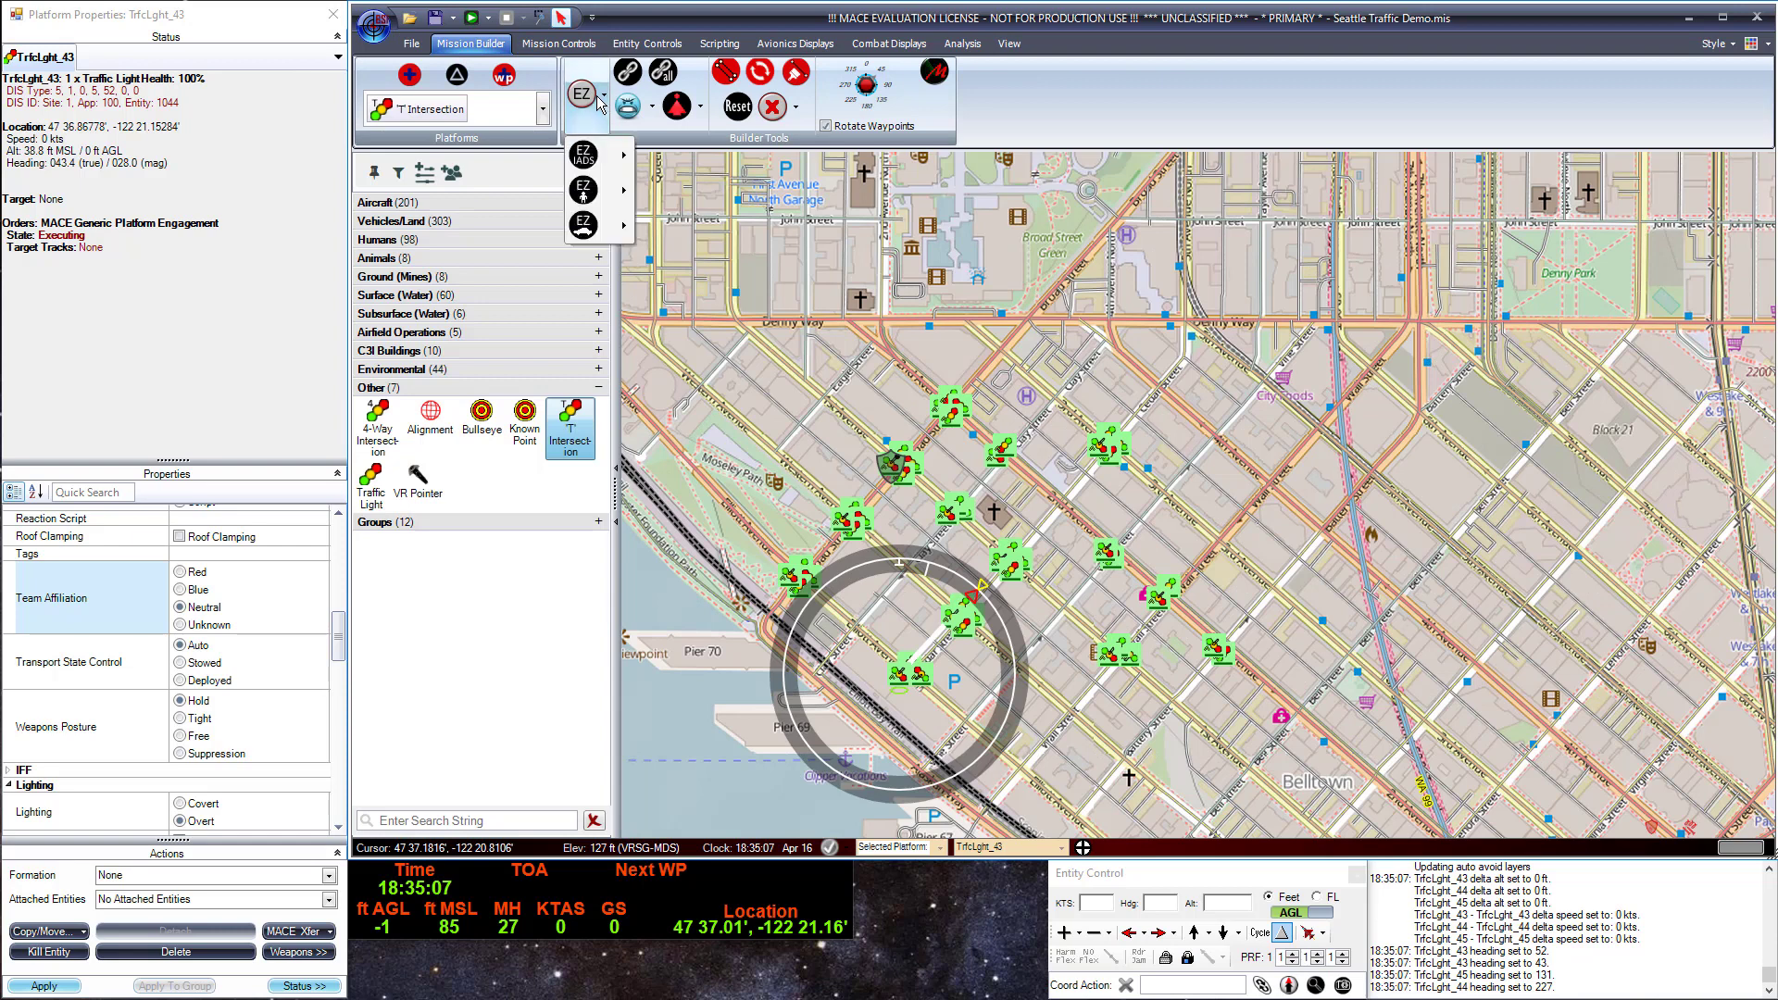
{"action": "mouse_move", "coordinate": [611, 238]}
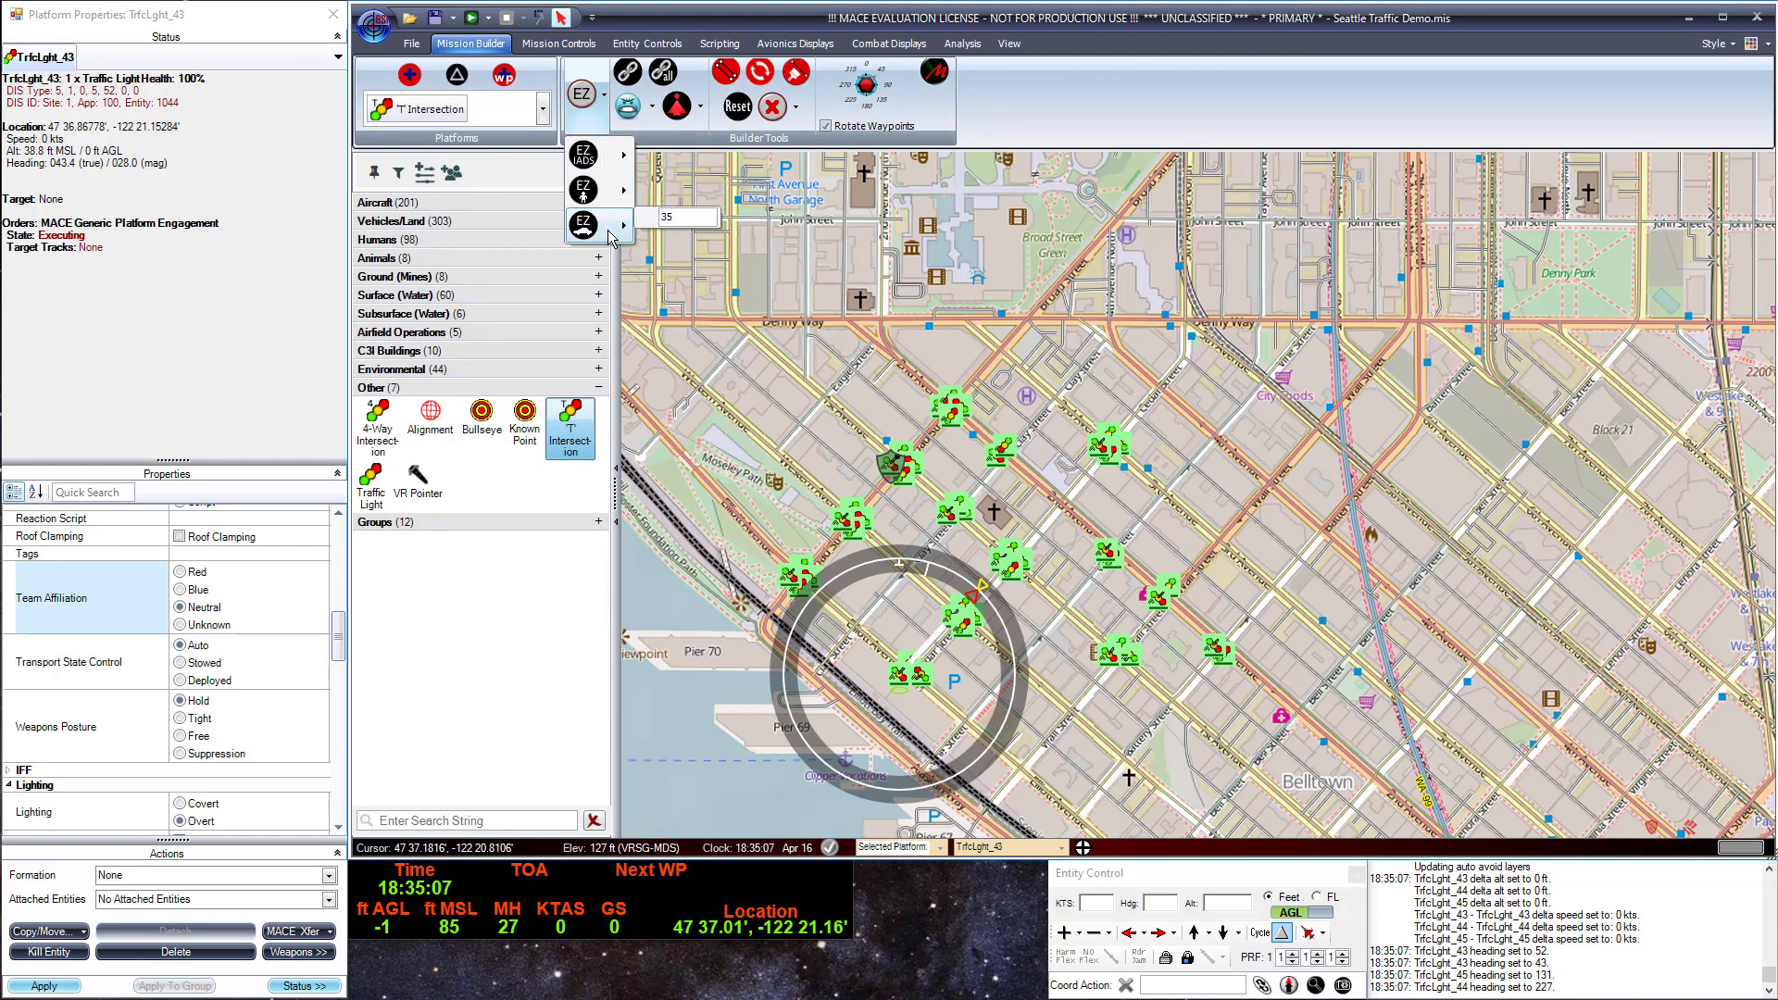
{"action": "double_click", "coordinate": [679, 217]}
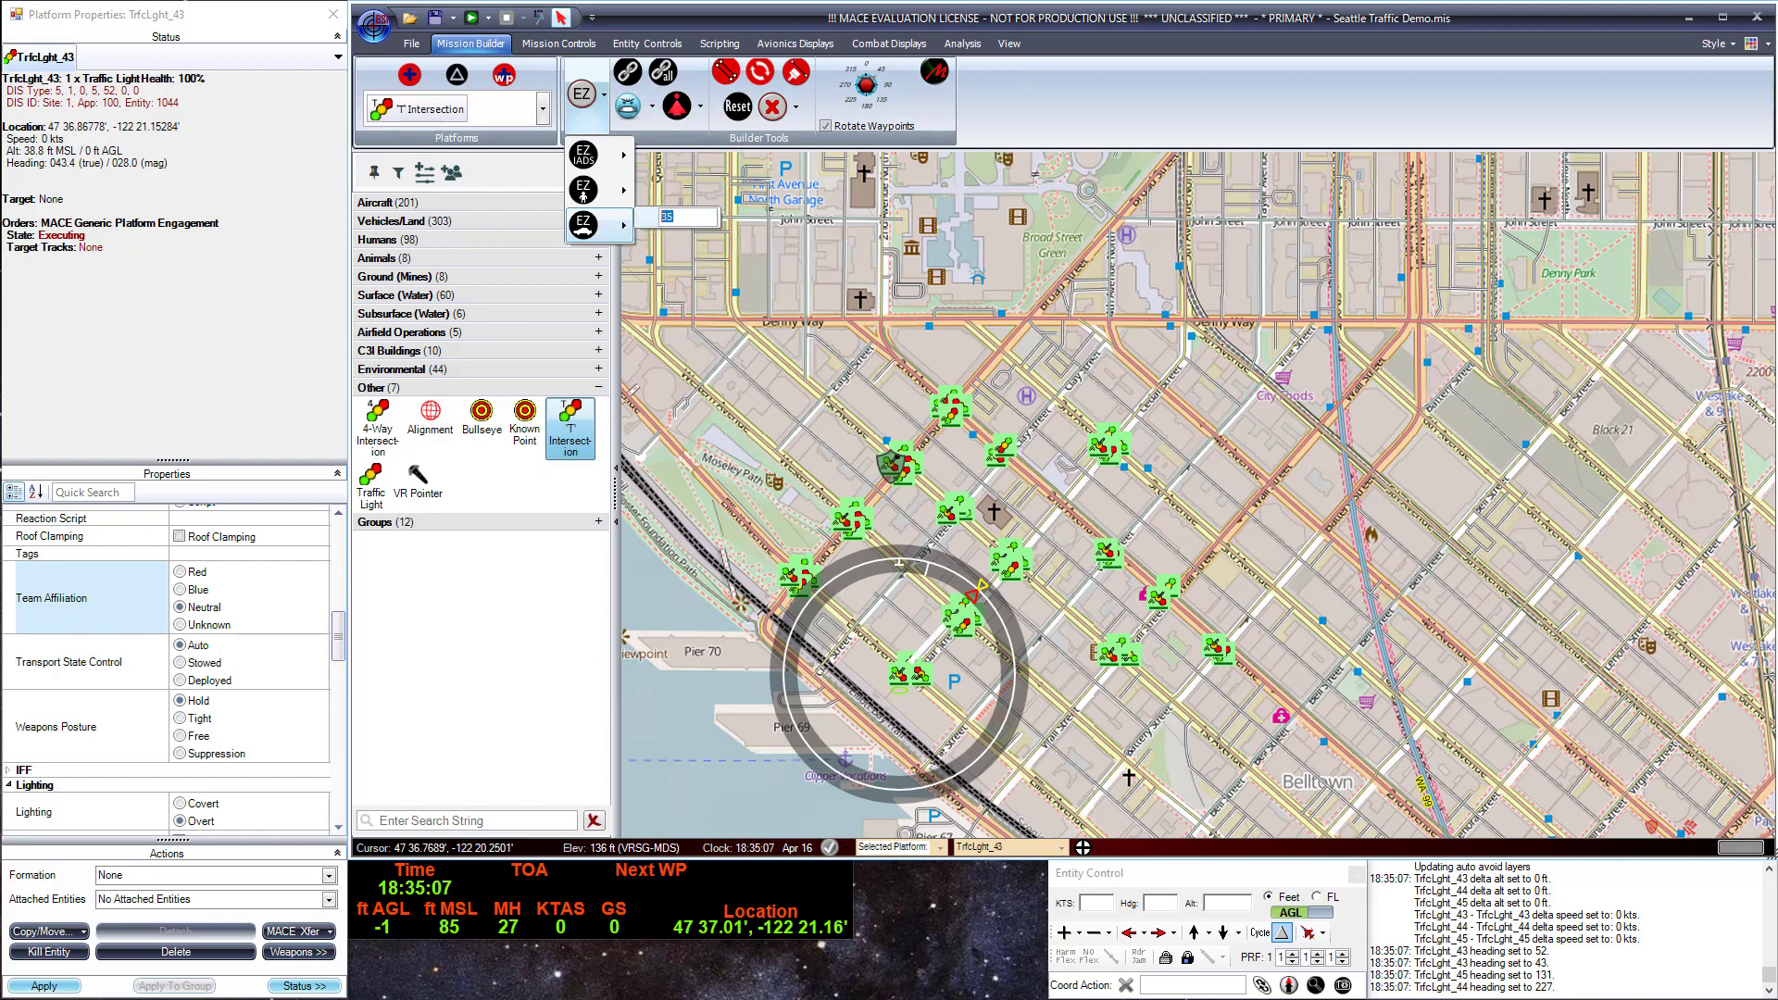
{"action": "scroll", "coordinate": [1007, 663], "scroll_direction": "up", "scroll_amount": 4}
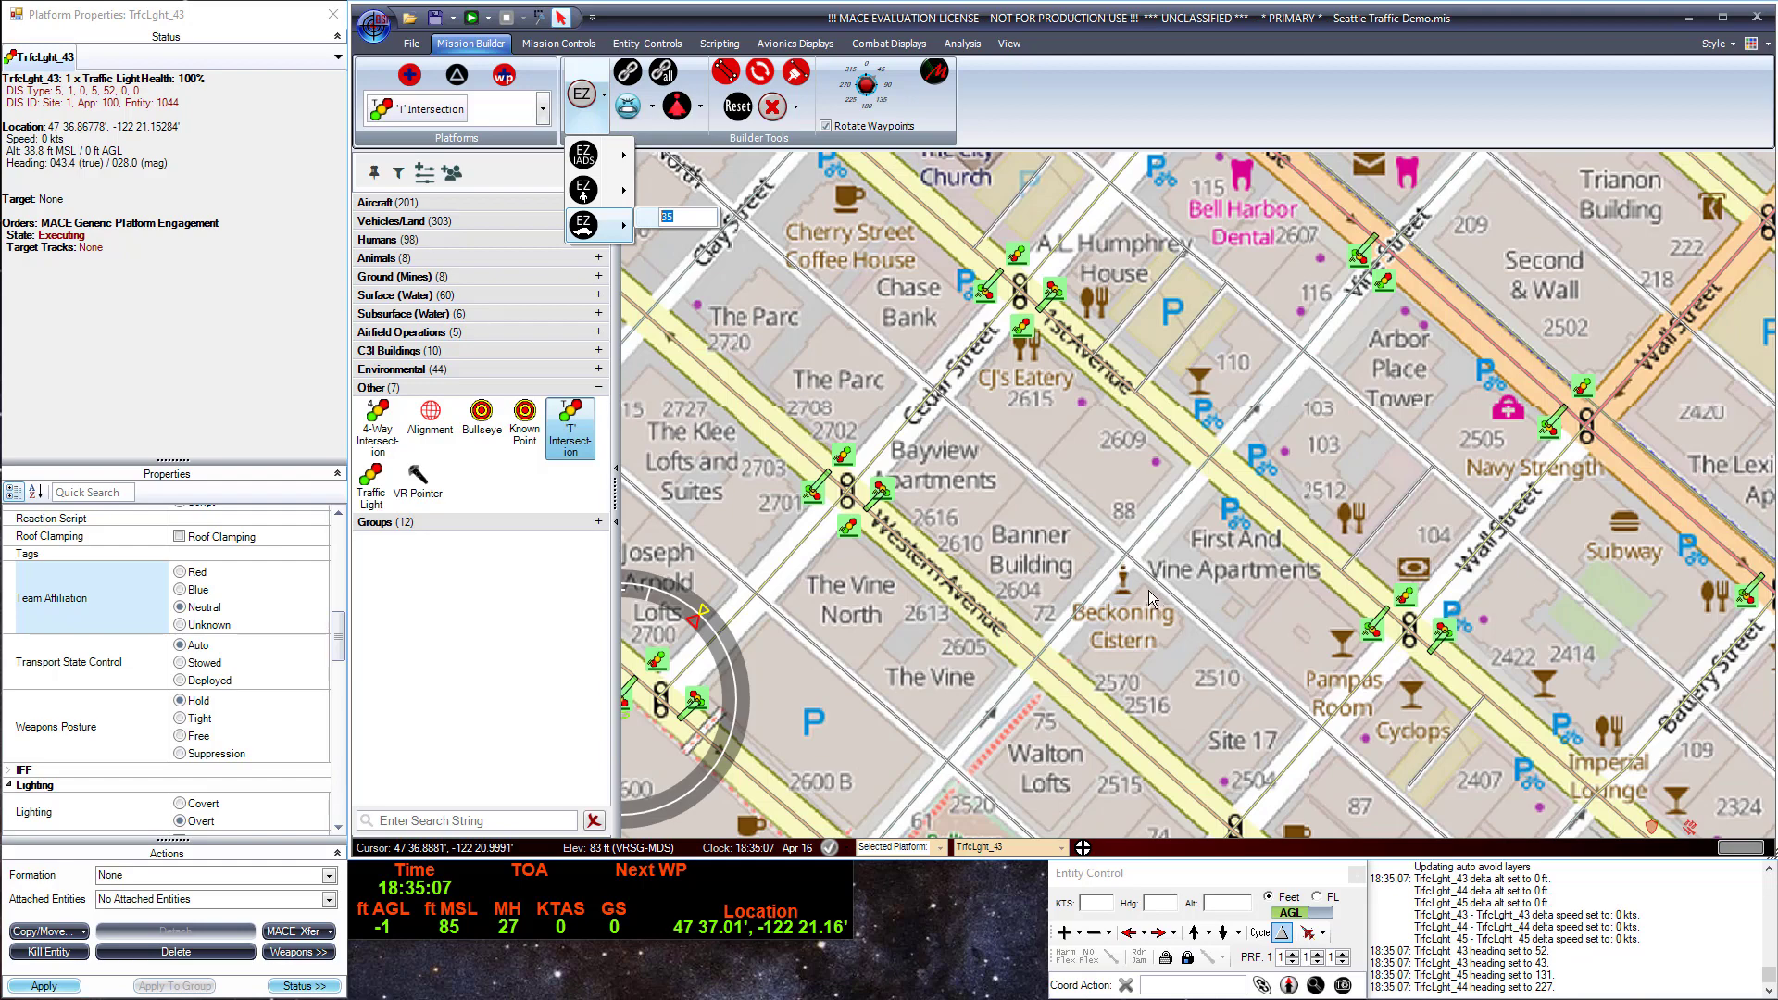
{"action": "scroll", "coordinate": [1144, 584], "scroll_direction": "down", "scroll_amount": 2}
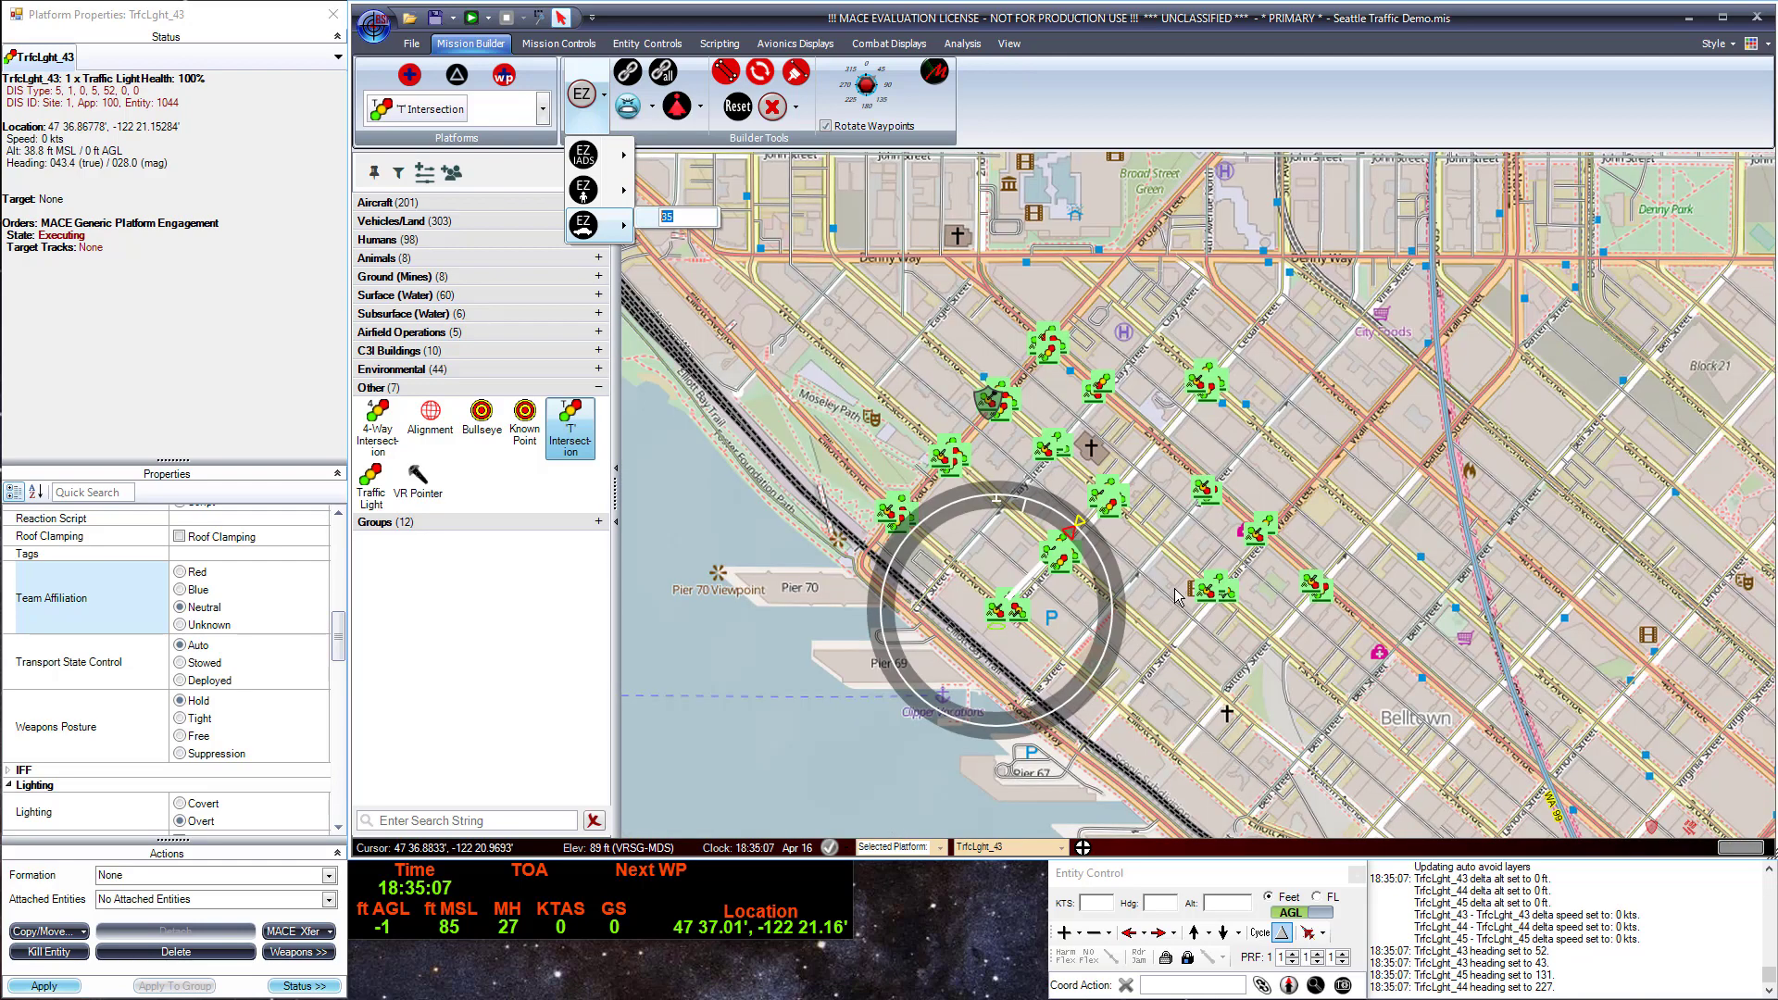
{"action": "scroll", "coordinate": [1174, 596], "scroll_direction": "down", "scroll_amount": 1}
{"action": "left_click_drag", "start_coordinate": [1229, 500], "coordinate": [1129, 588]}
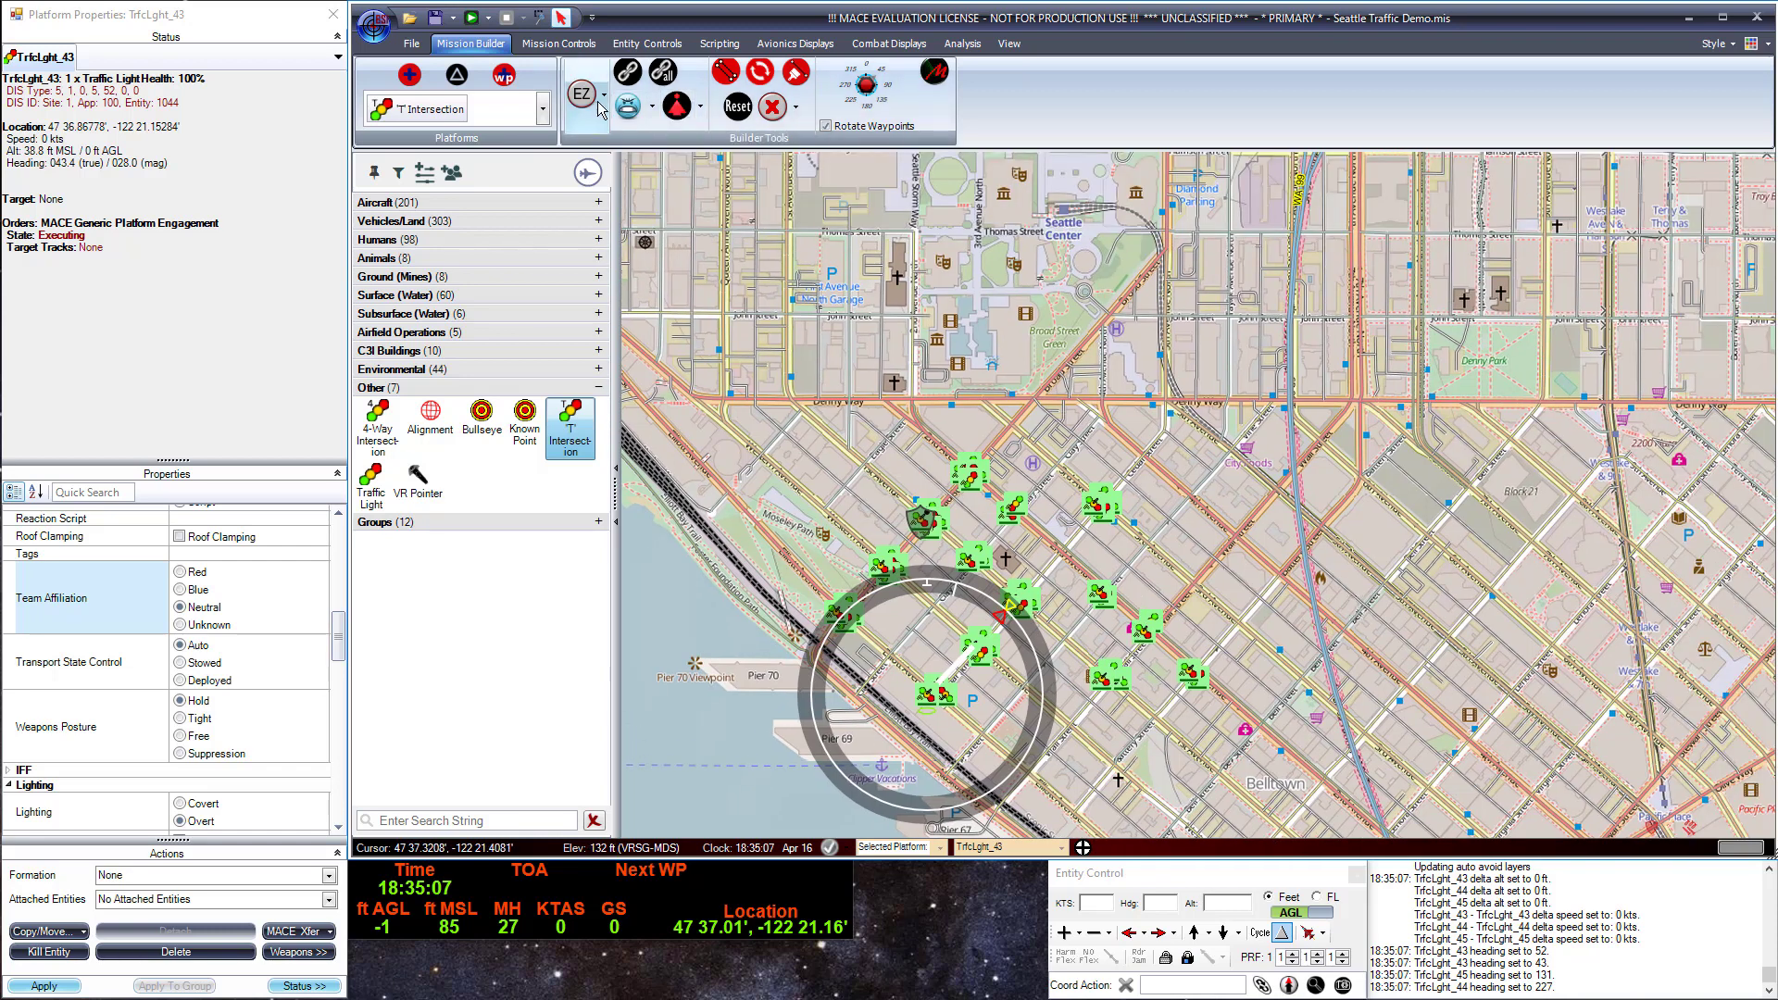
{"action": "left_click", "coordinate": [599, 102]}
{"action": "mouse_move", "coordinate": [613, 229]}
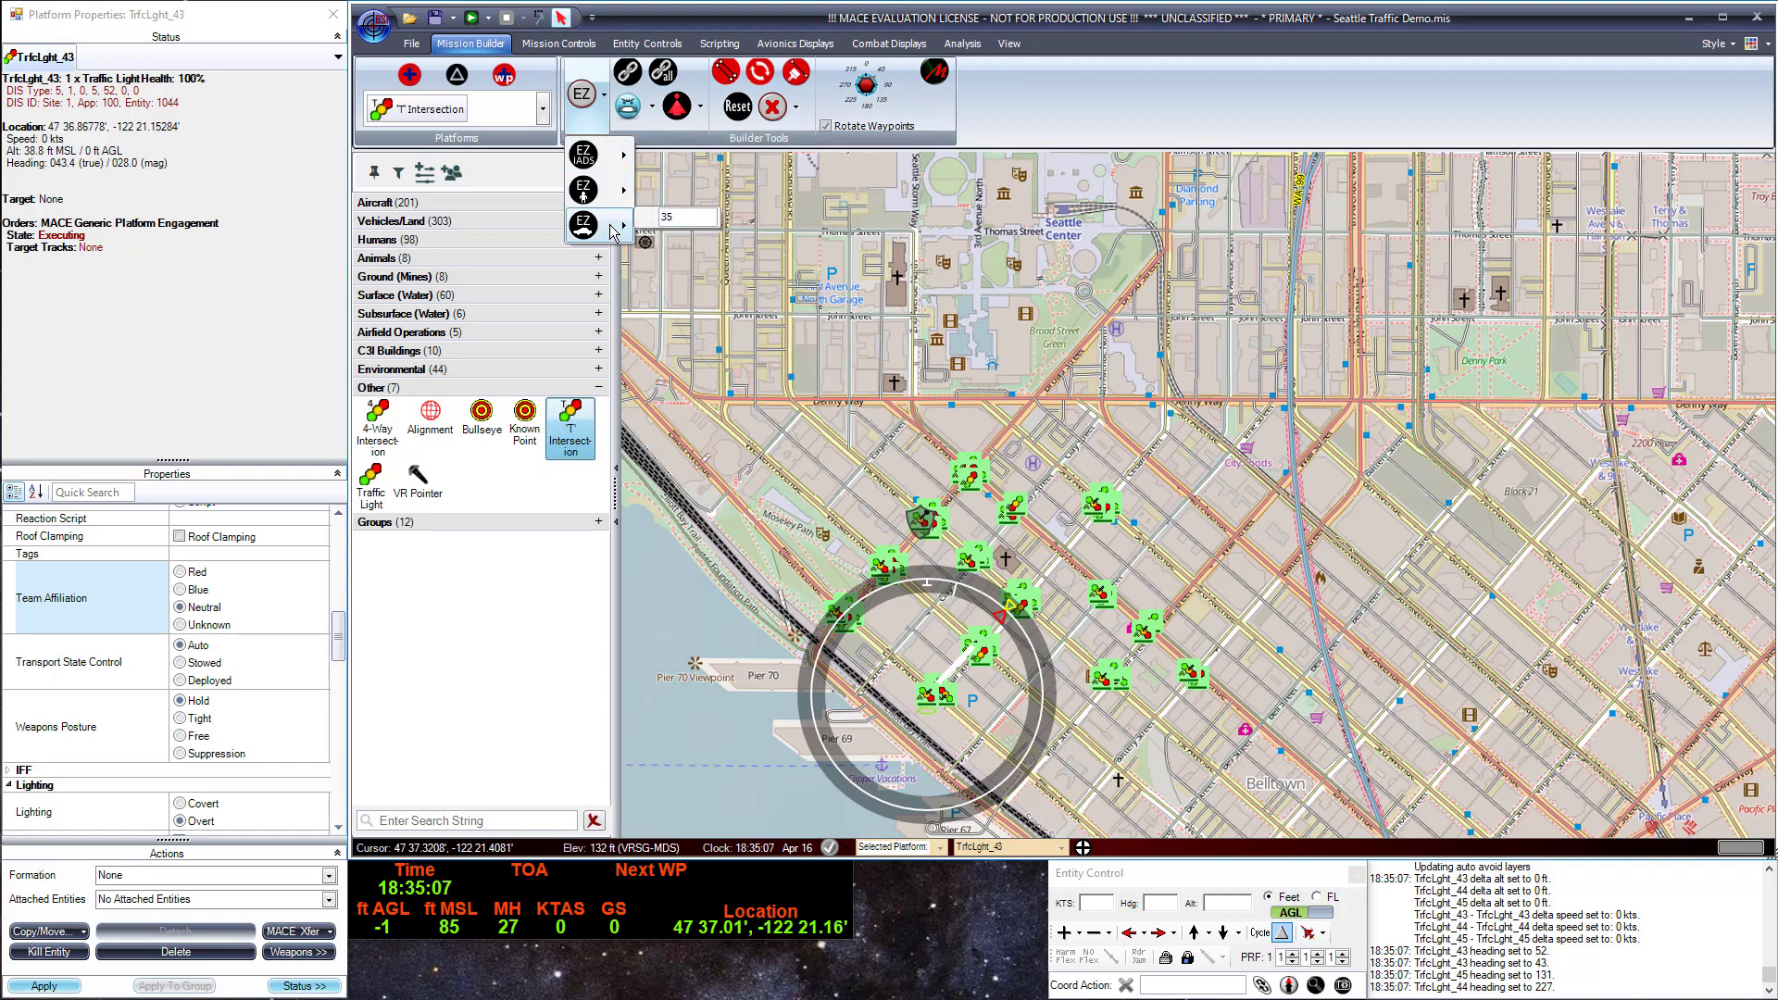
{"action": "left_click", "coordinate": [613, 230]}
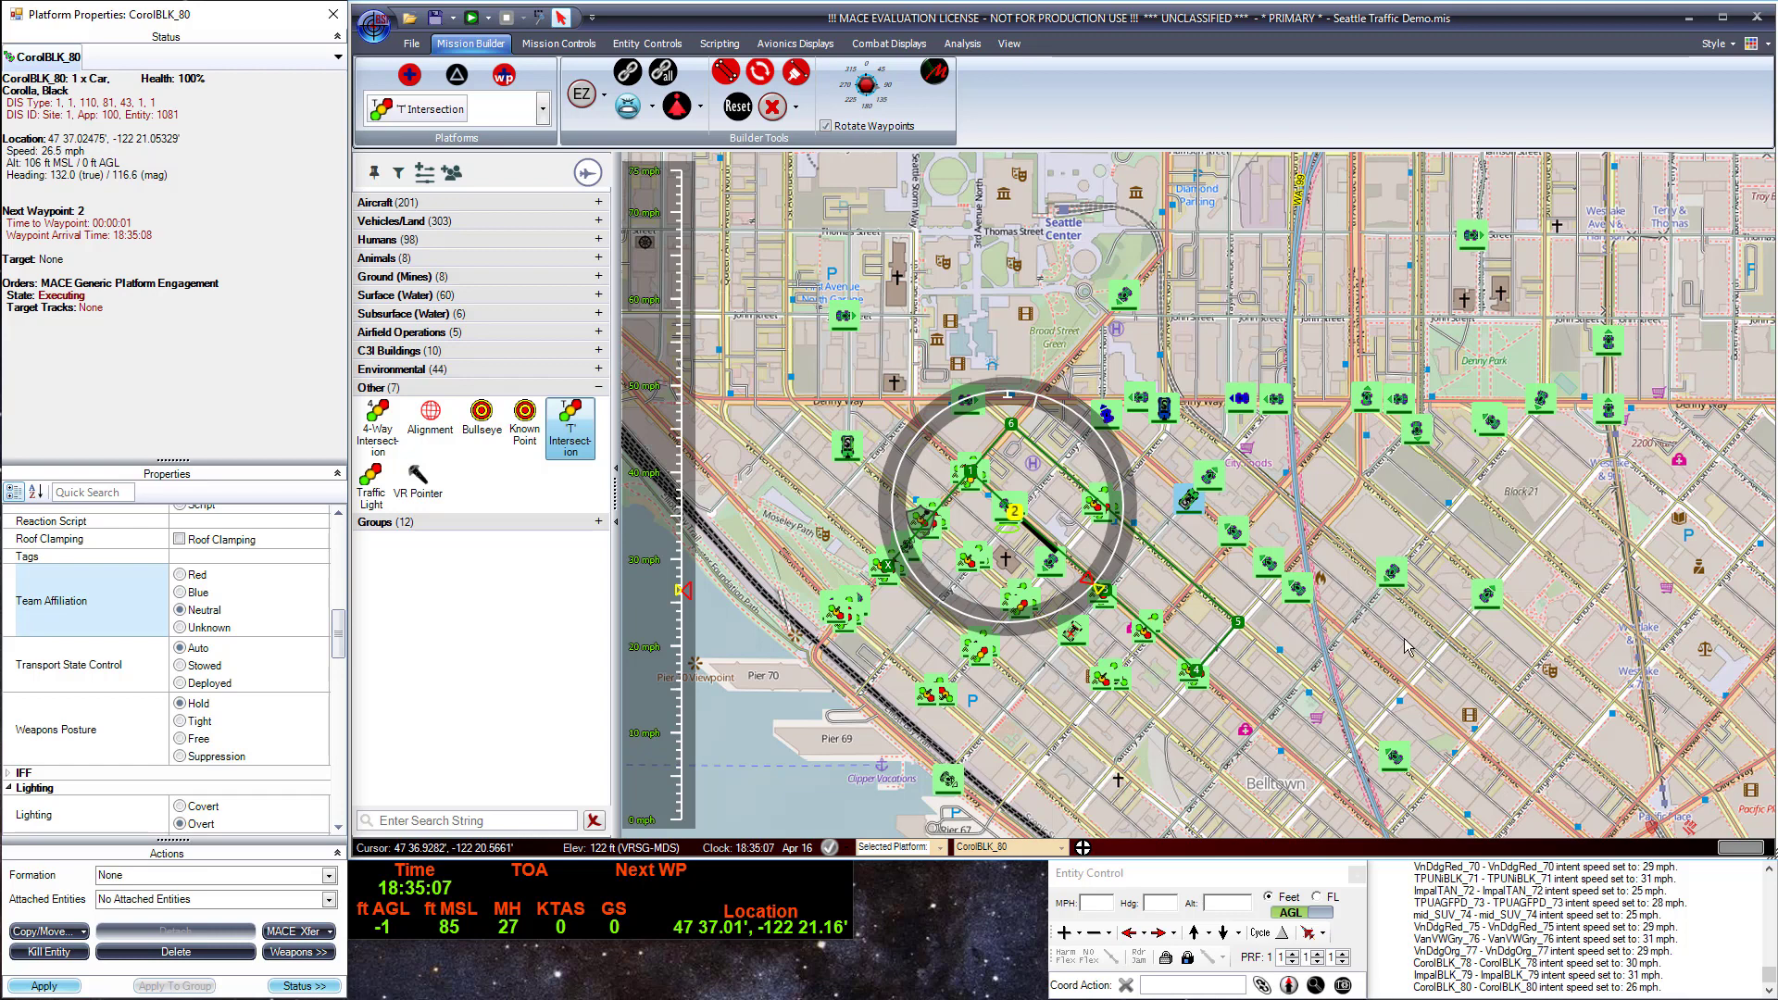
Examine the types and routes of several generated vehicles across Belltown, Denny Way and the waterfront.
{"action": "left_click_drag", "start_coordinate": [1404, 639], "coordinate": [1323, 635]}
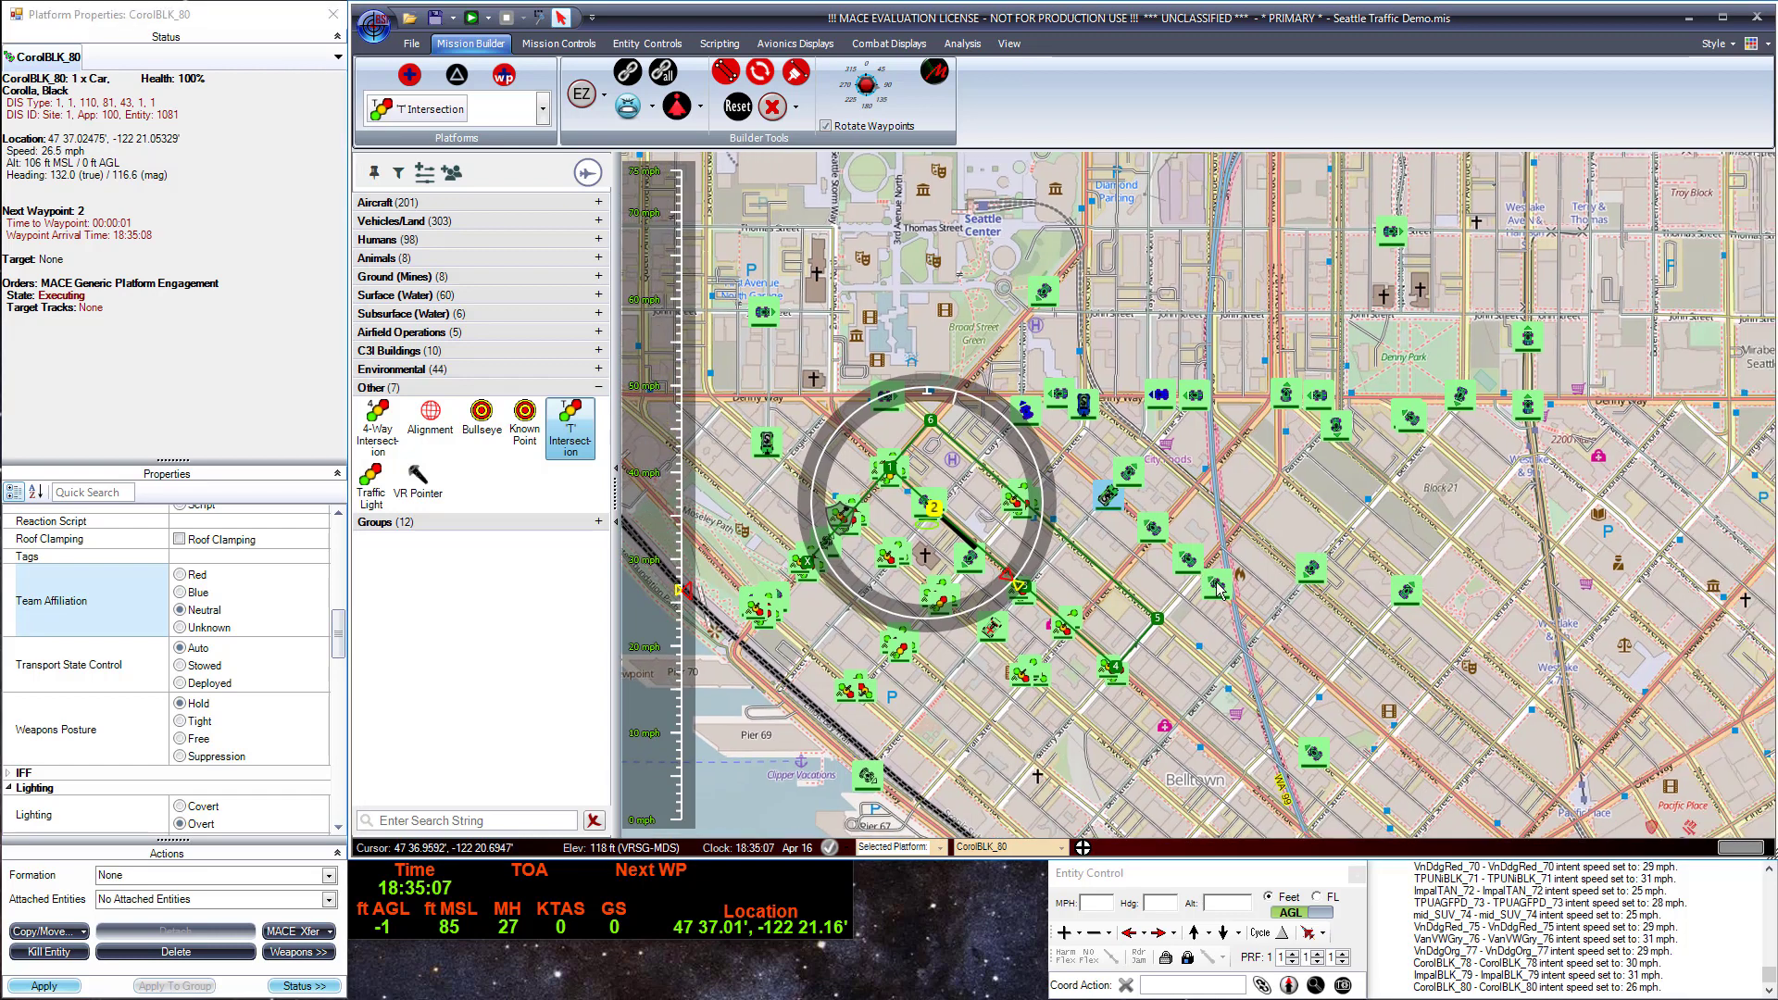
{"action": "left_click", "coordinate": [1217, 583]}
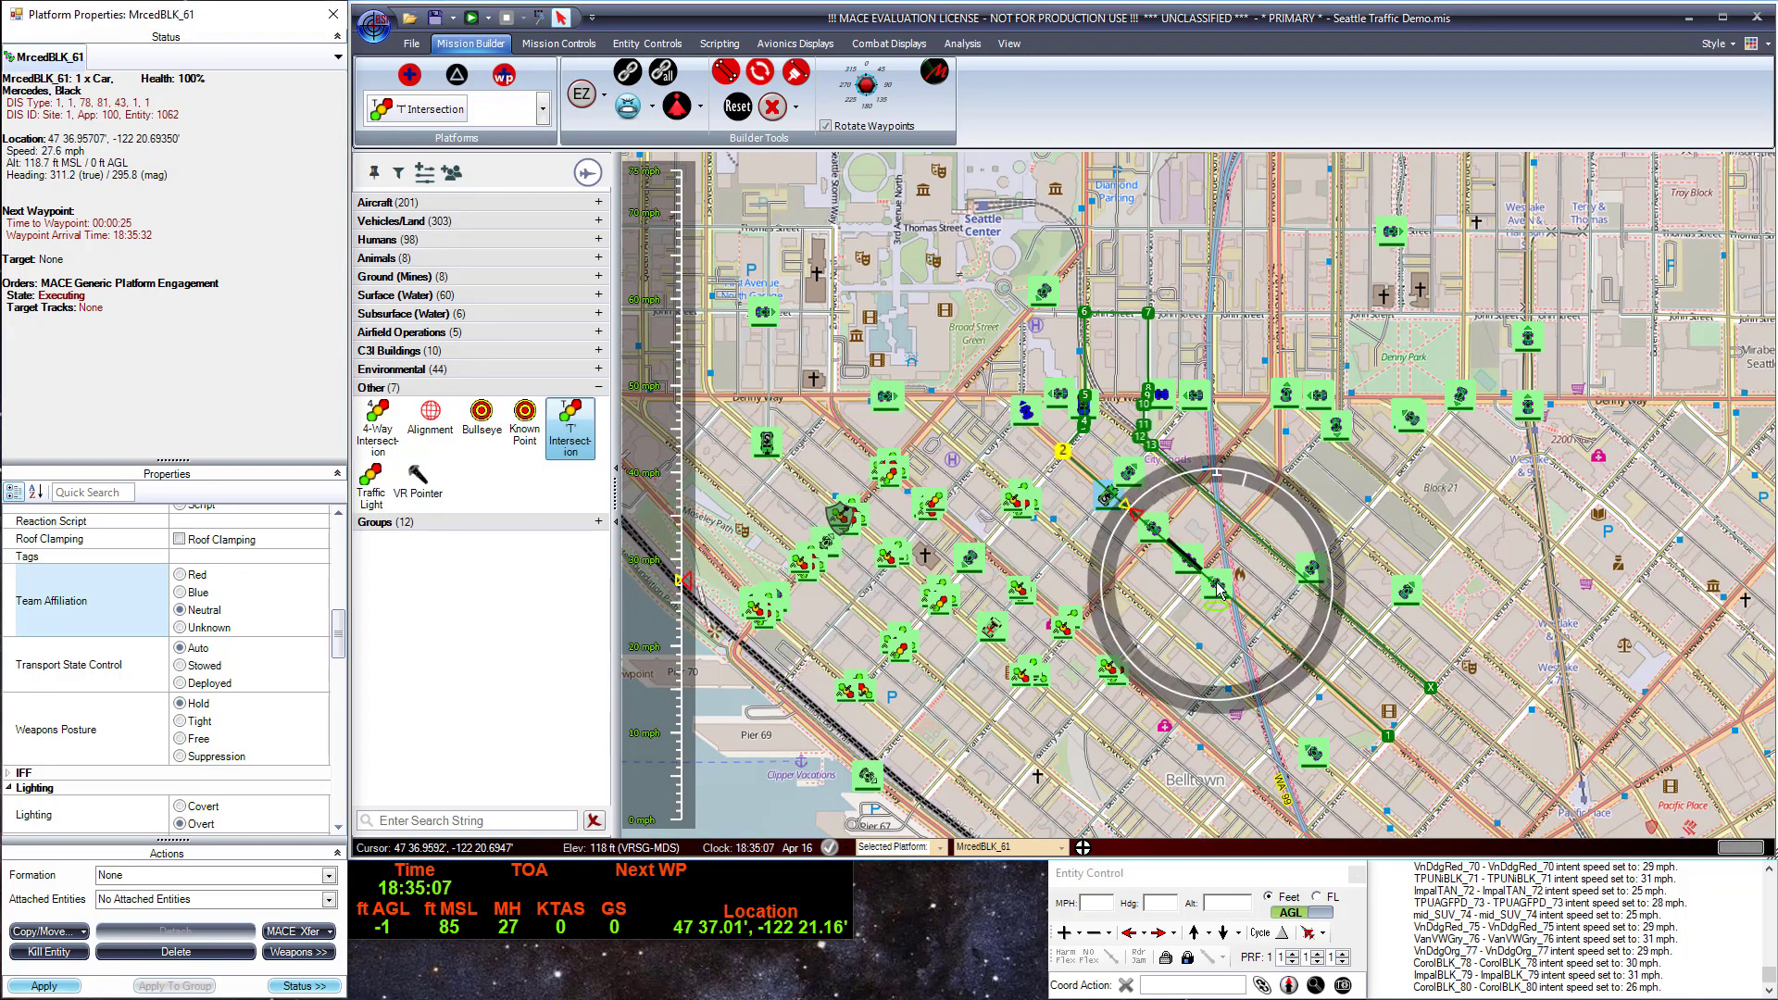
{"action": "left_click", "coordinate": [1199, 399]}
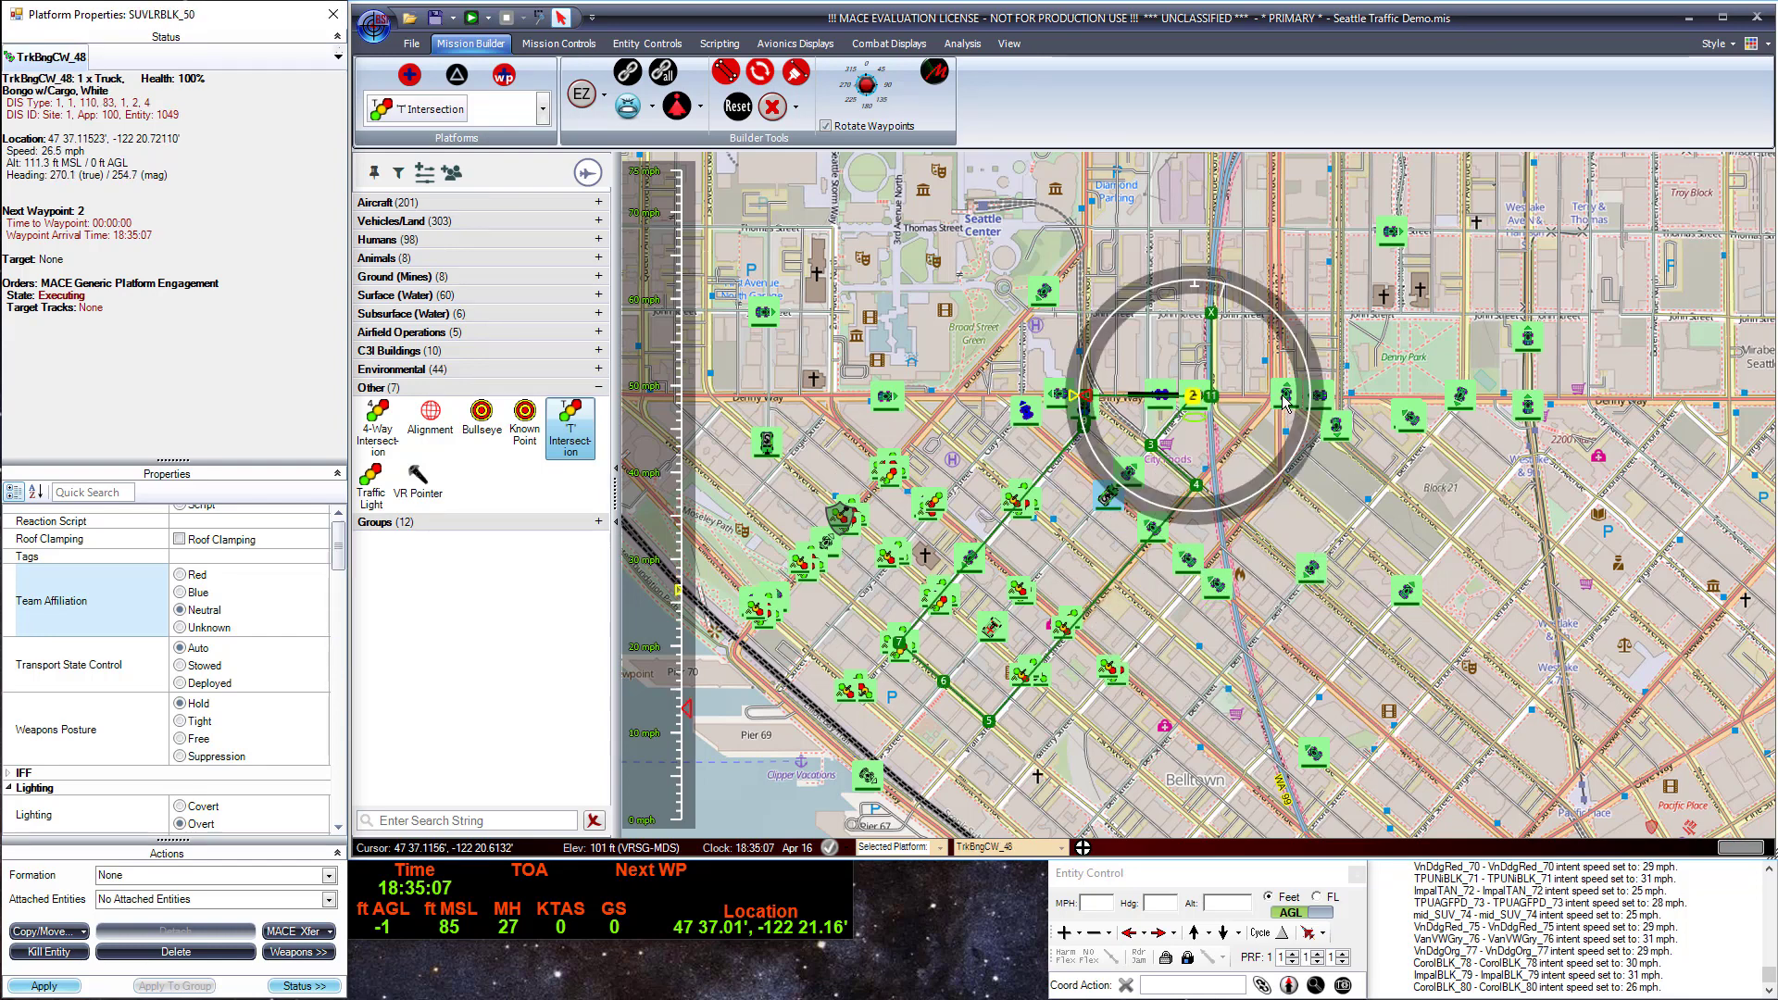
{"action": "left_click", "coordinate": [1319, 400]}
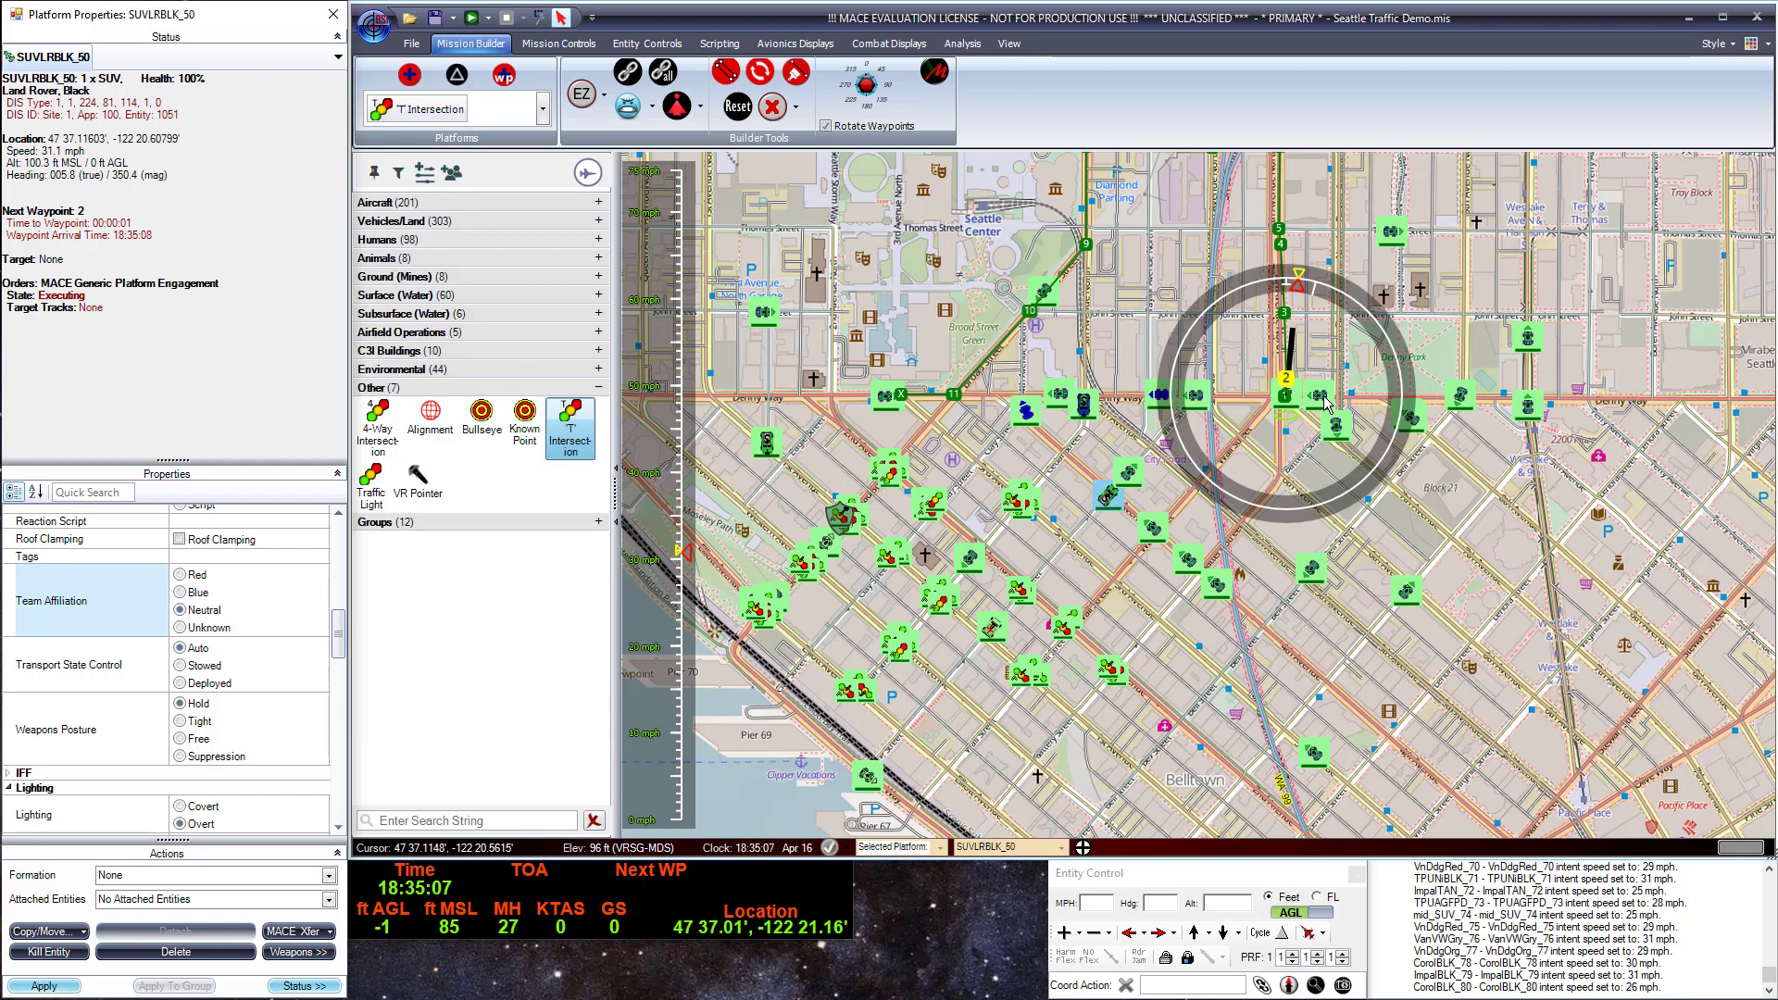
{"action": "left_click", "coordinate": [1340, 432]}
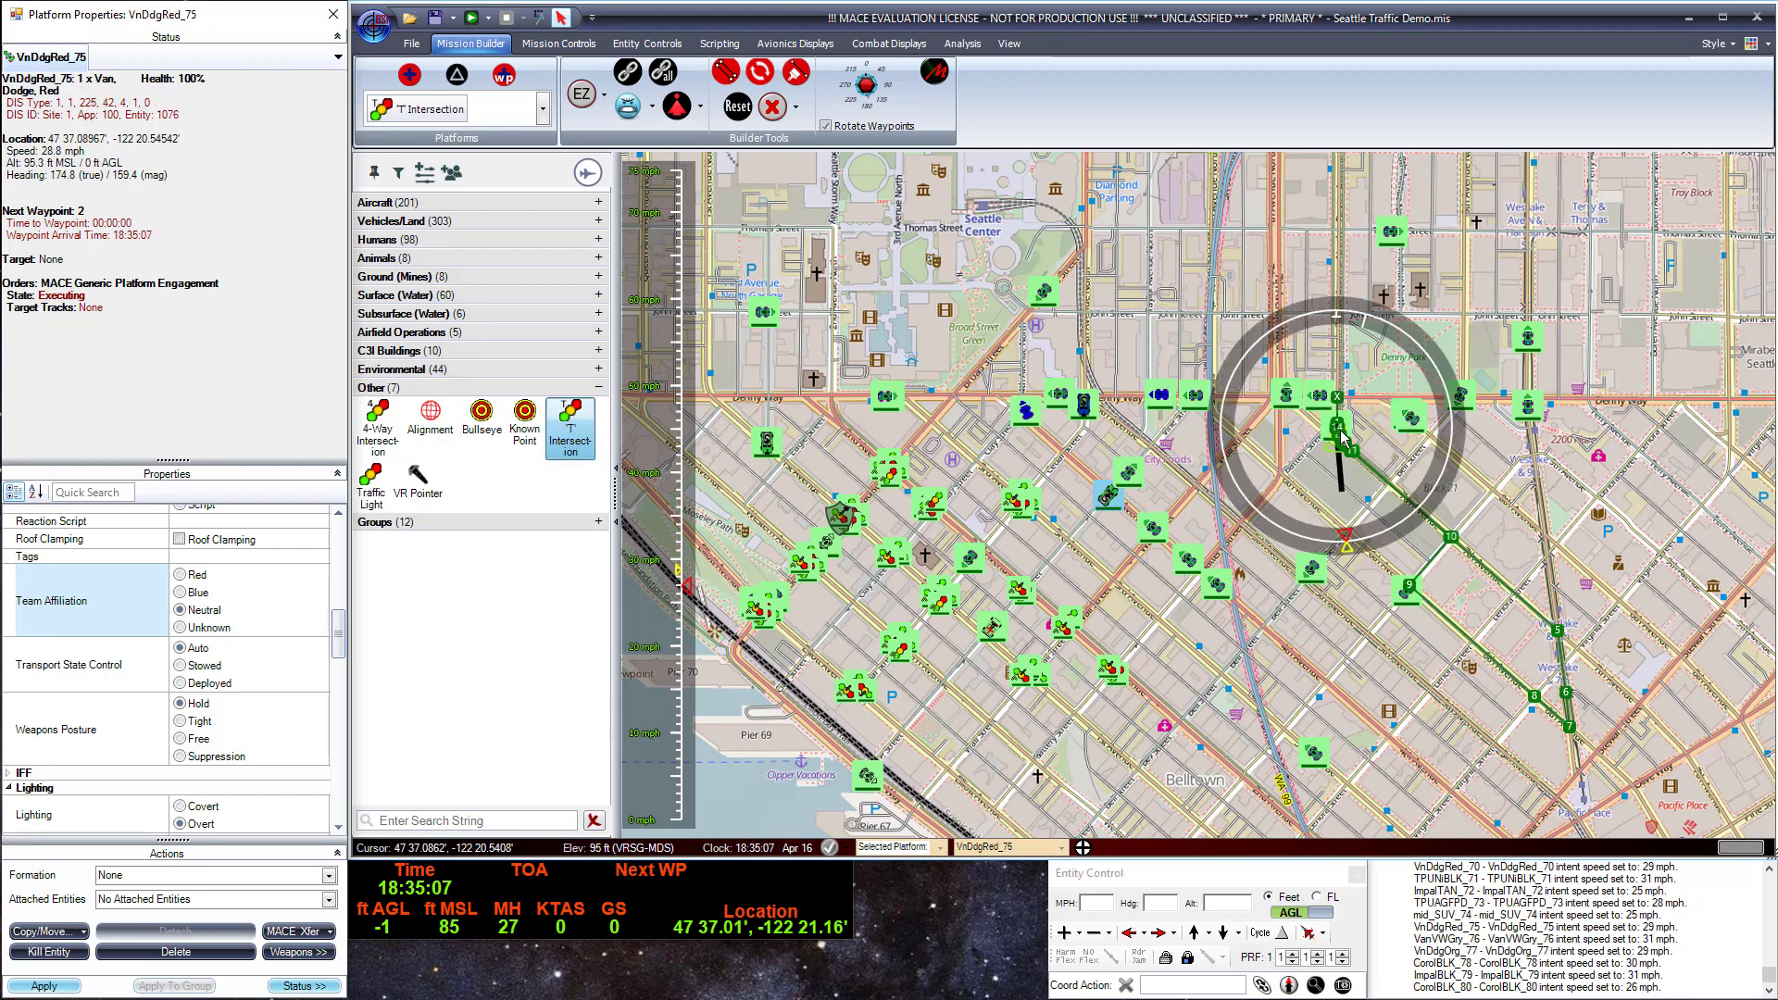
{"action": "left_click", "coordinate": [1525, 401]}
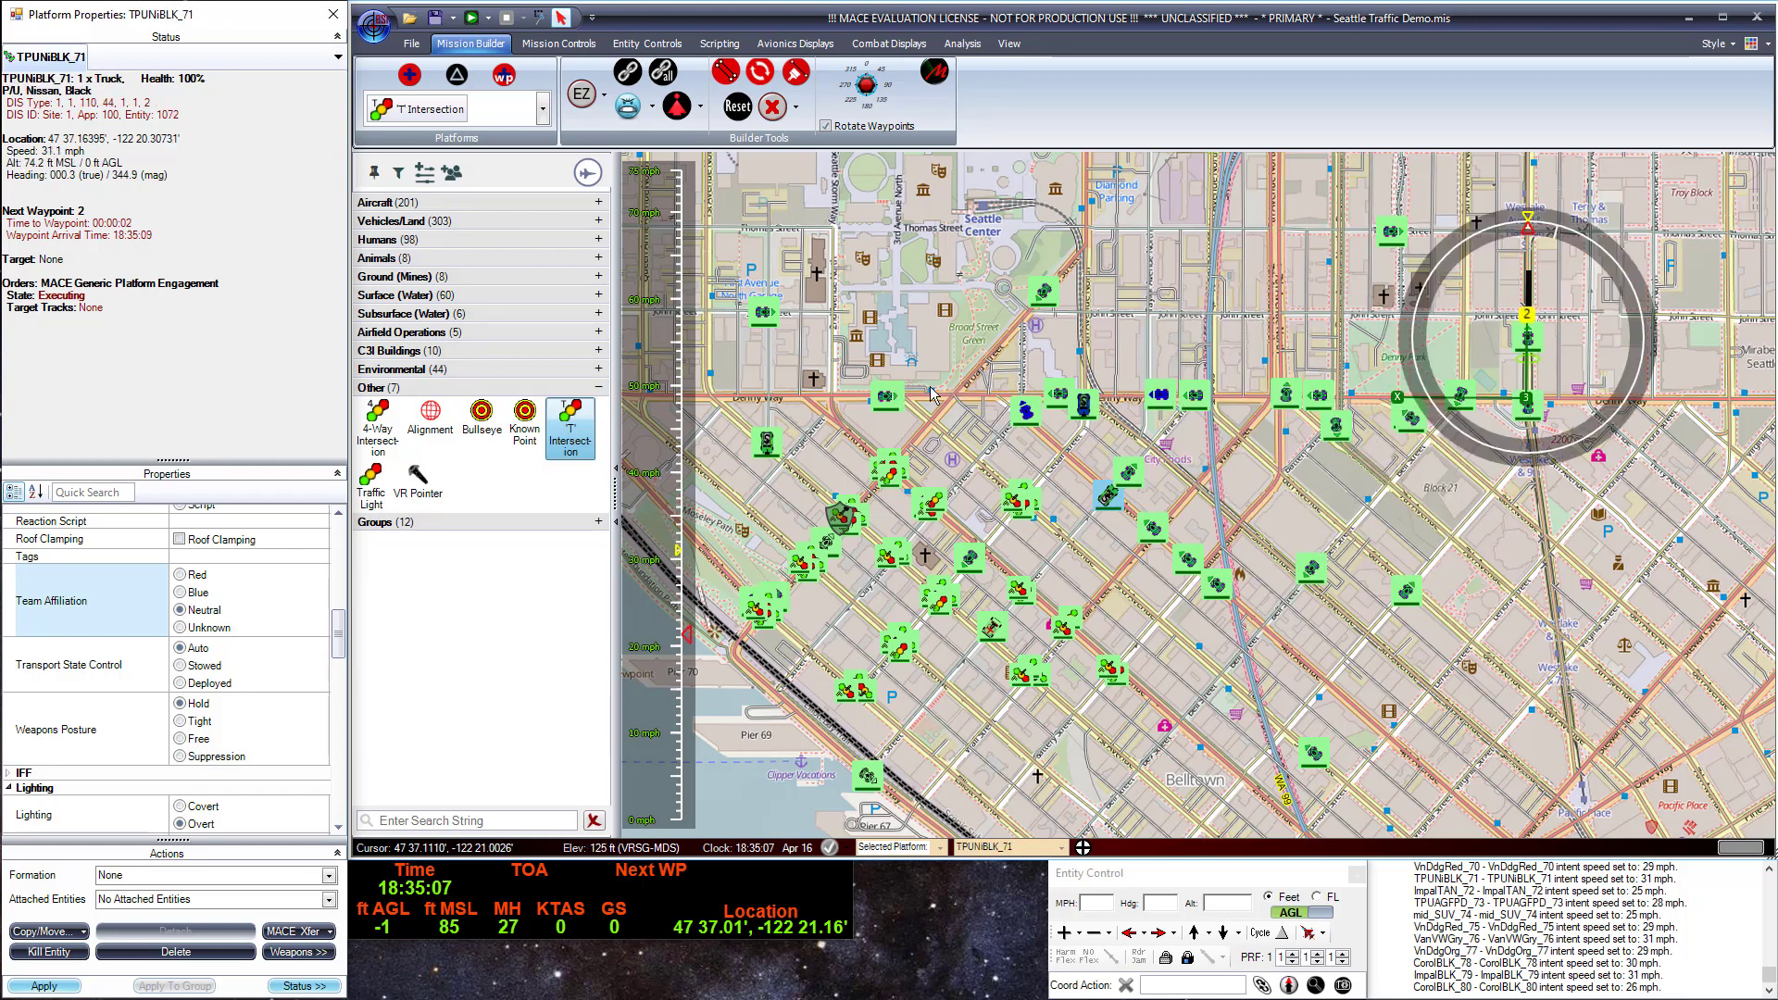
{"action": "left_click", "coordinate": [889, 398]}
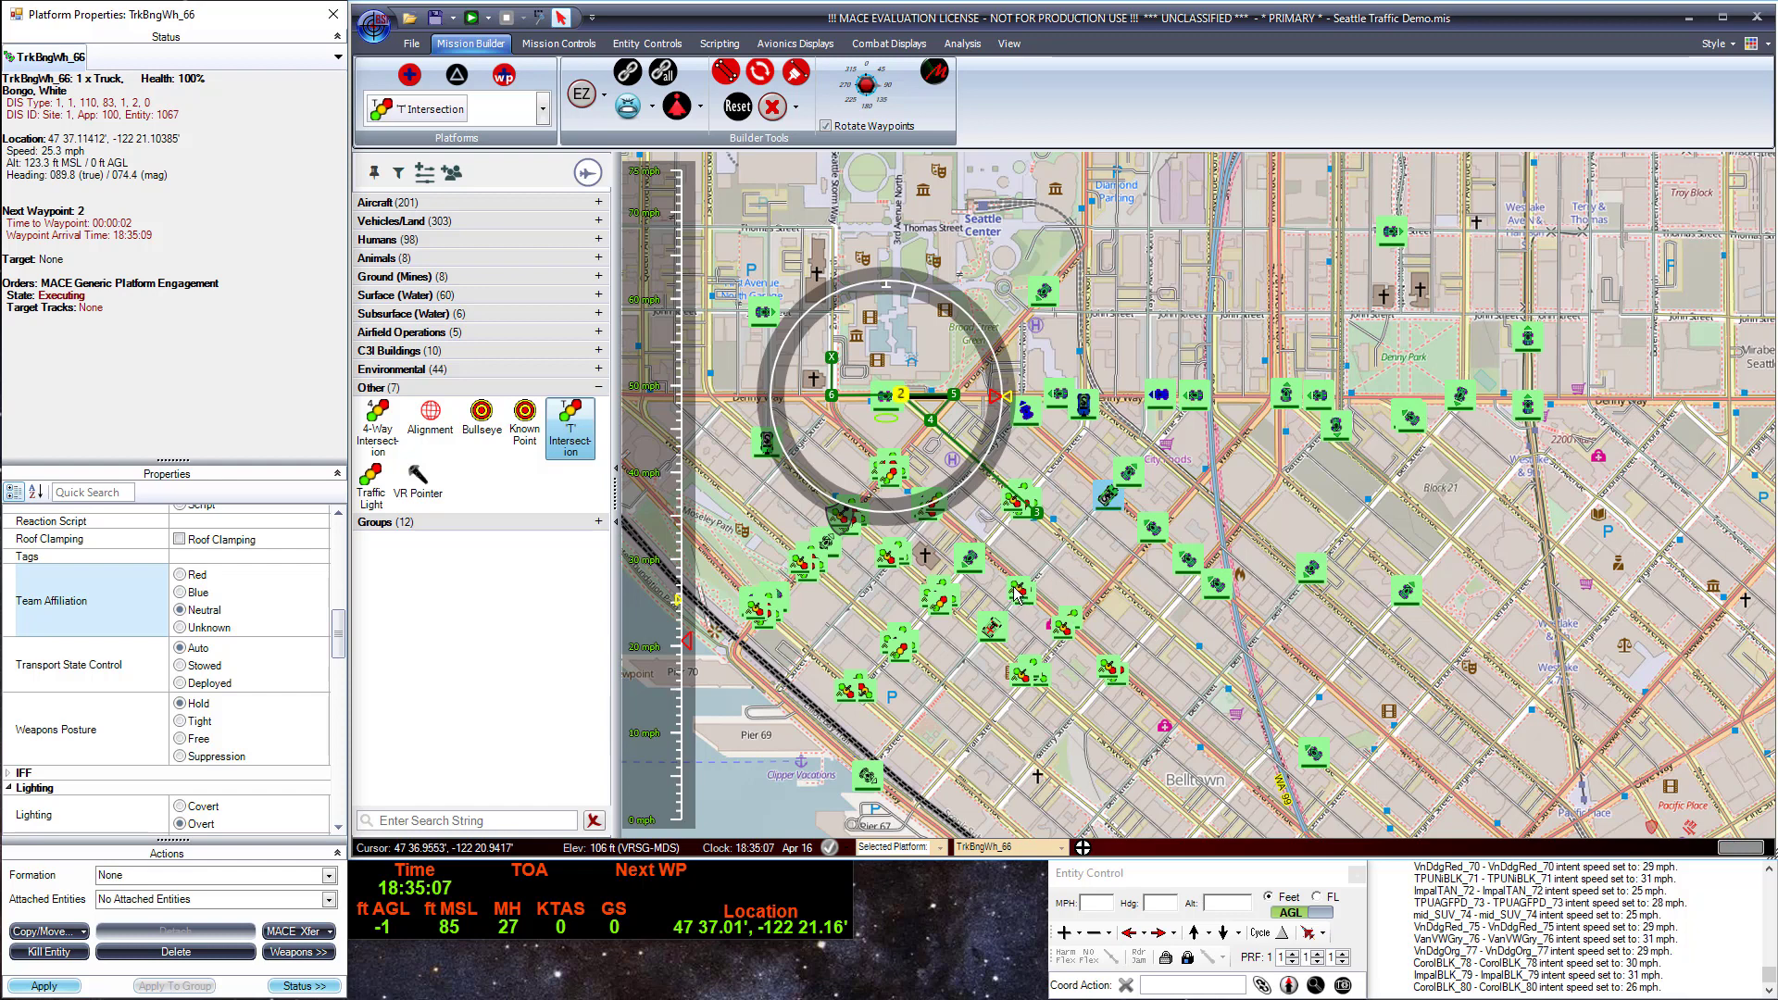
{"action": "left_click", "coordinate": [976, 561]}
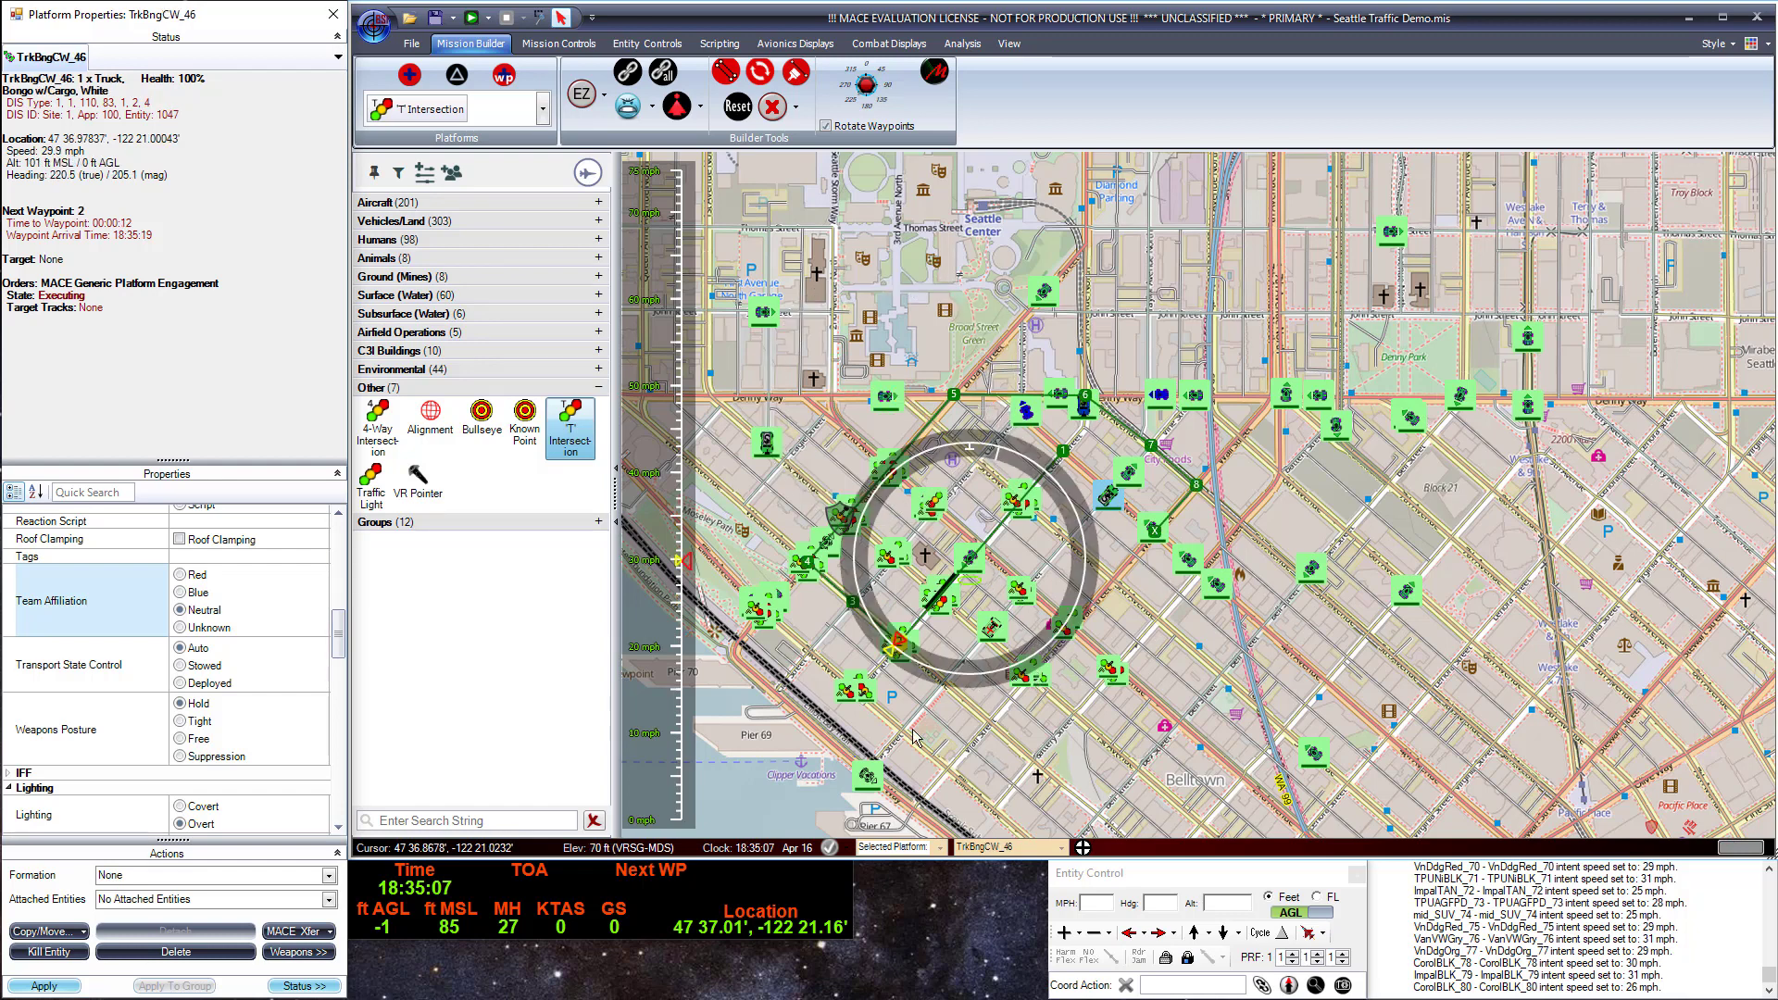
{"action": "left_click", "coordinate": [866, 778]}
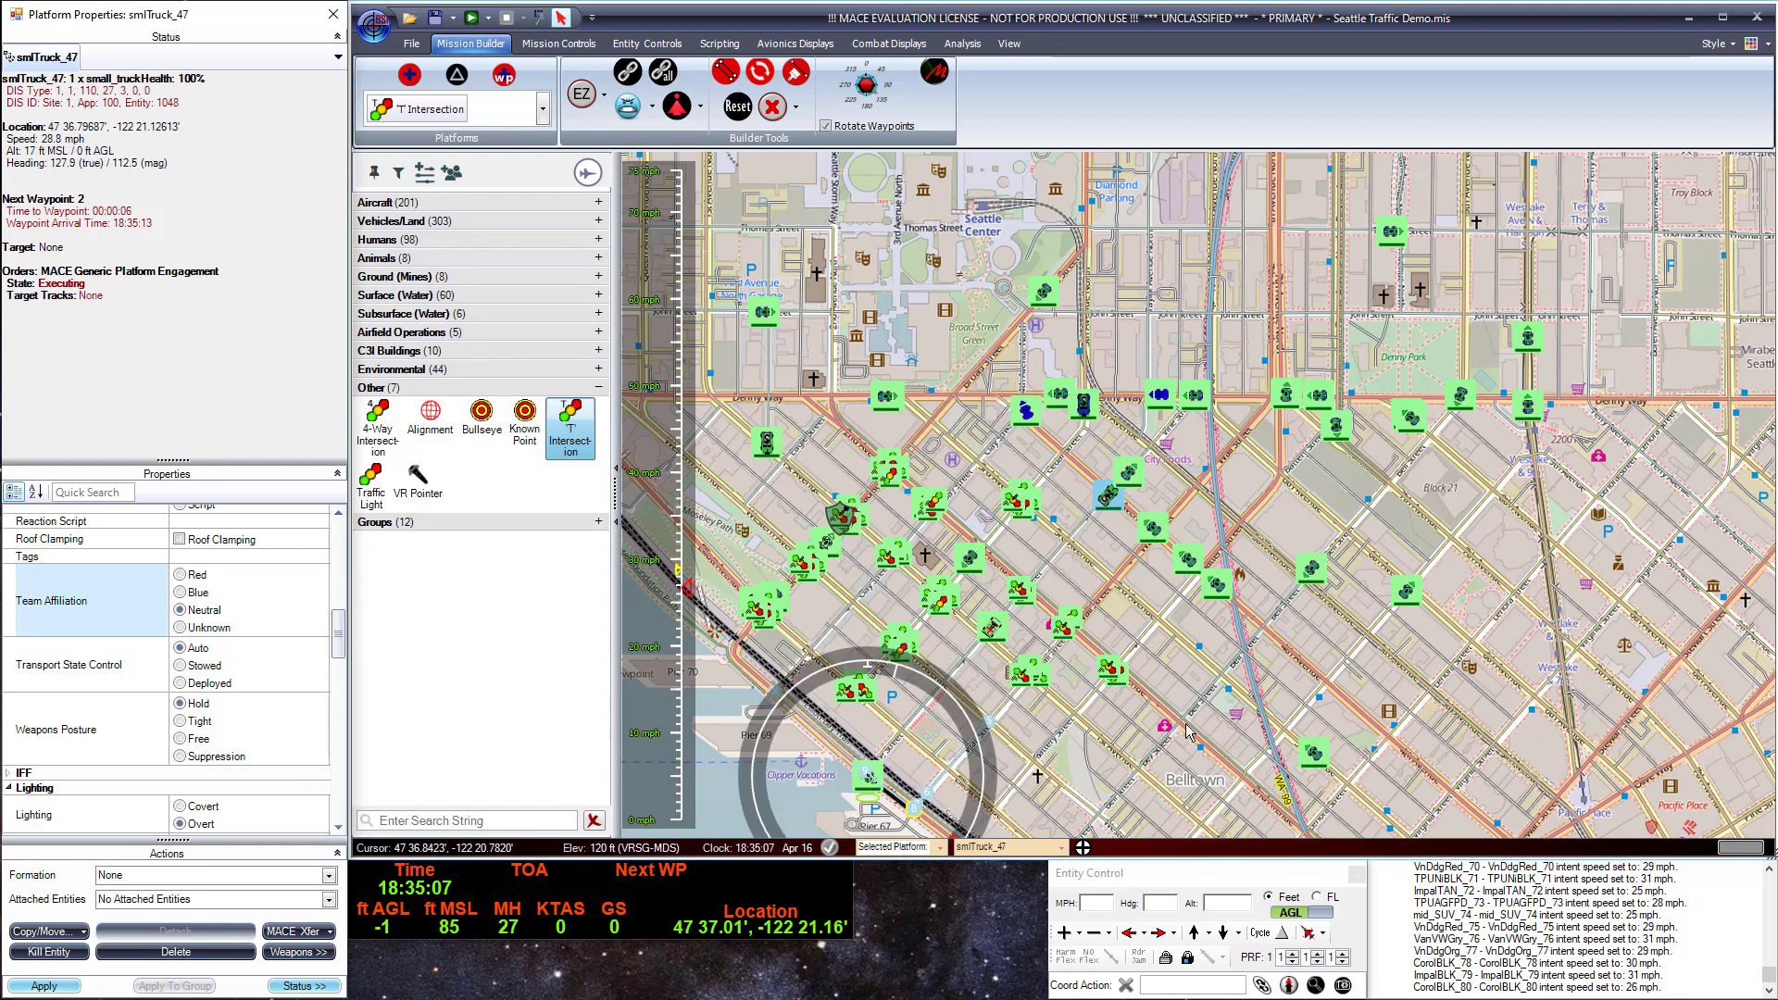
Run the mission so that the generated traffic drives through Belltown and the surrounding streets.
{"action": "left_click_drag", "start_coordinate": [976, 428], "coordinate": [1014, 379]}
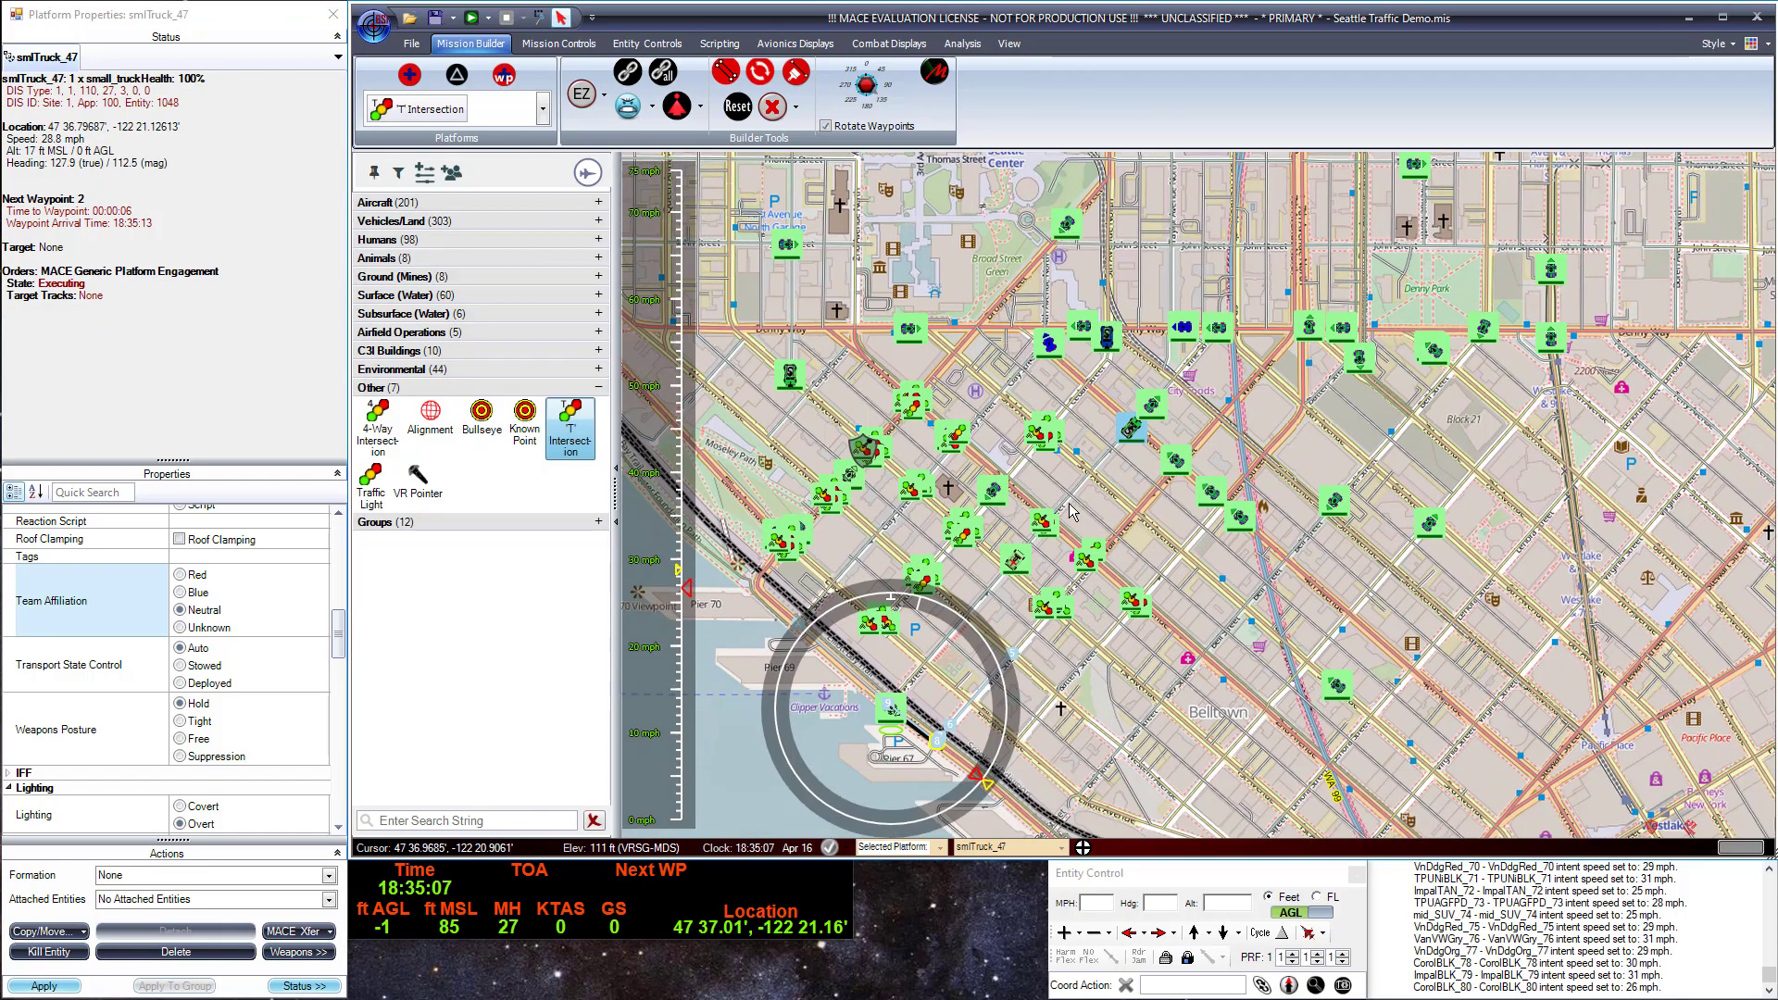
{"action": "left_click_drag", "start_coordinate": [1143, 542], "coordinate": [1160, 537]}
{"action": "scroll", "coordinate": [1162, 544], "scroll_direction": "up", "scroll_amount": 2}
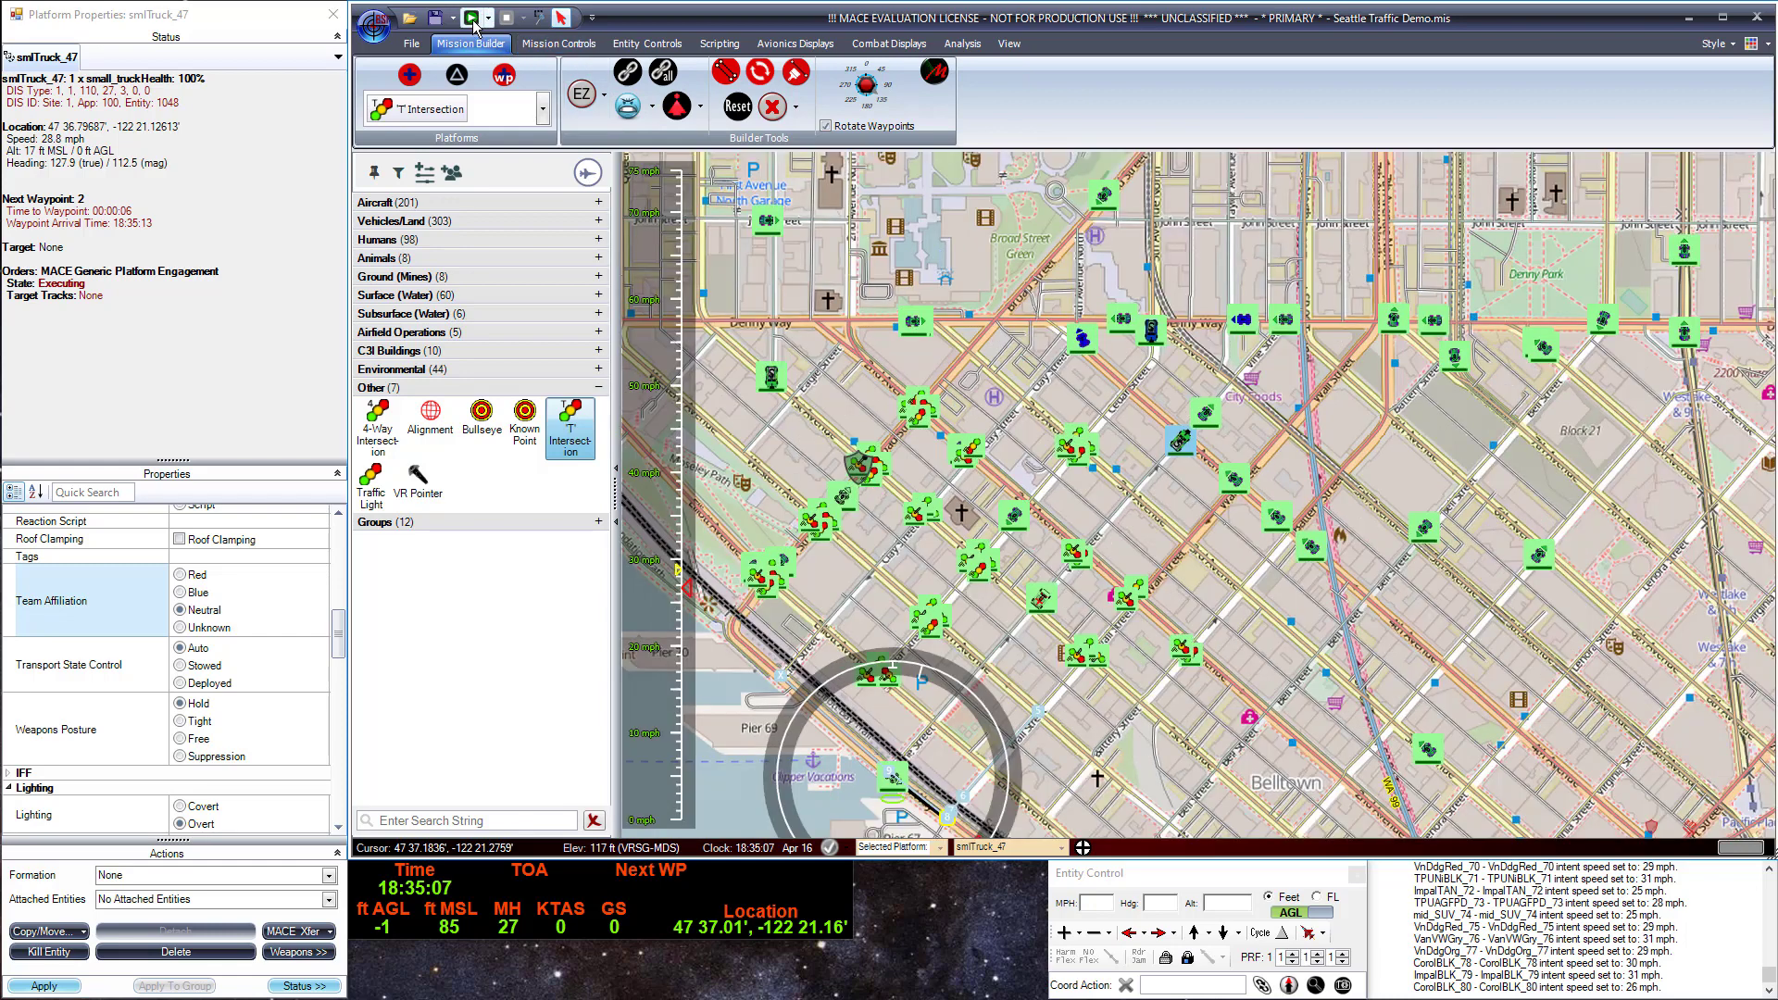
{"action": "left_click", "coordinate": [471, 17]}
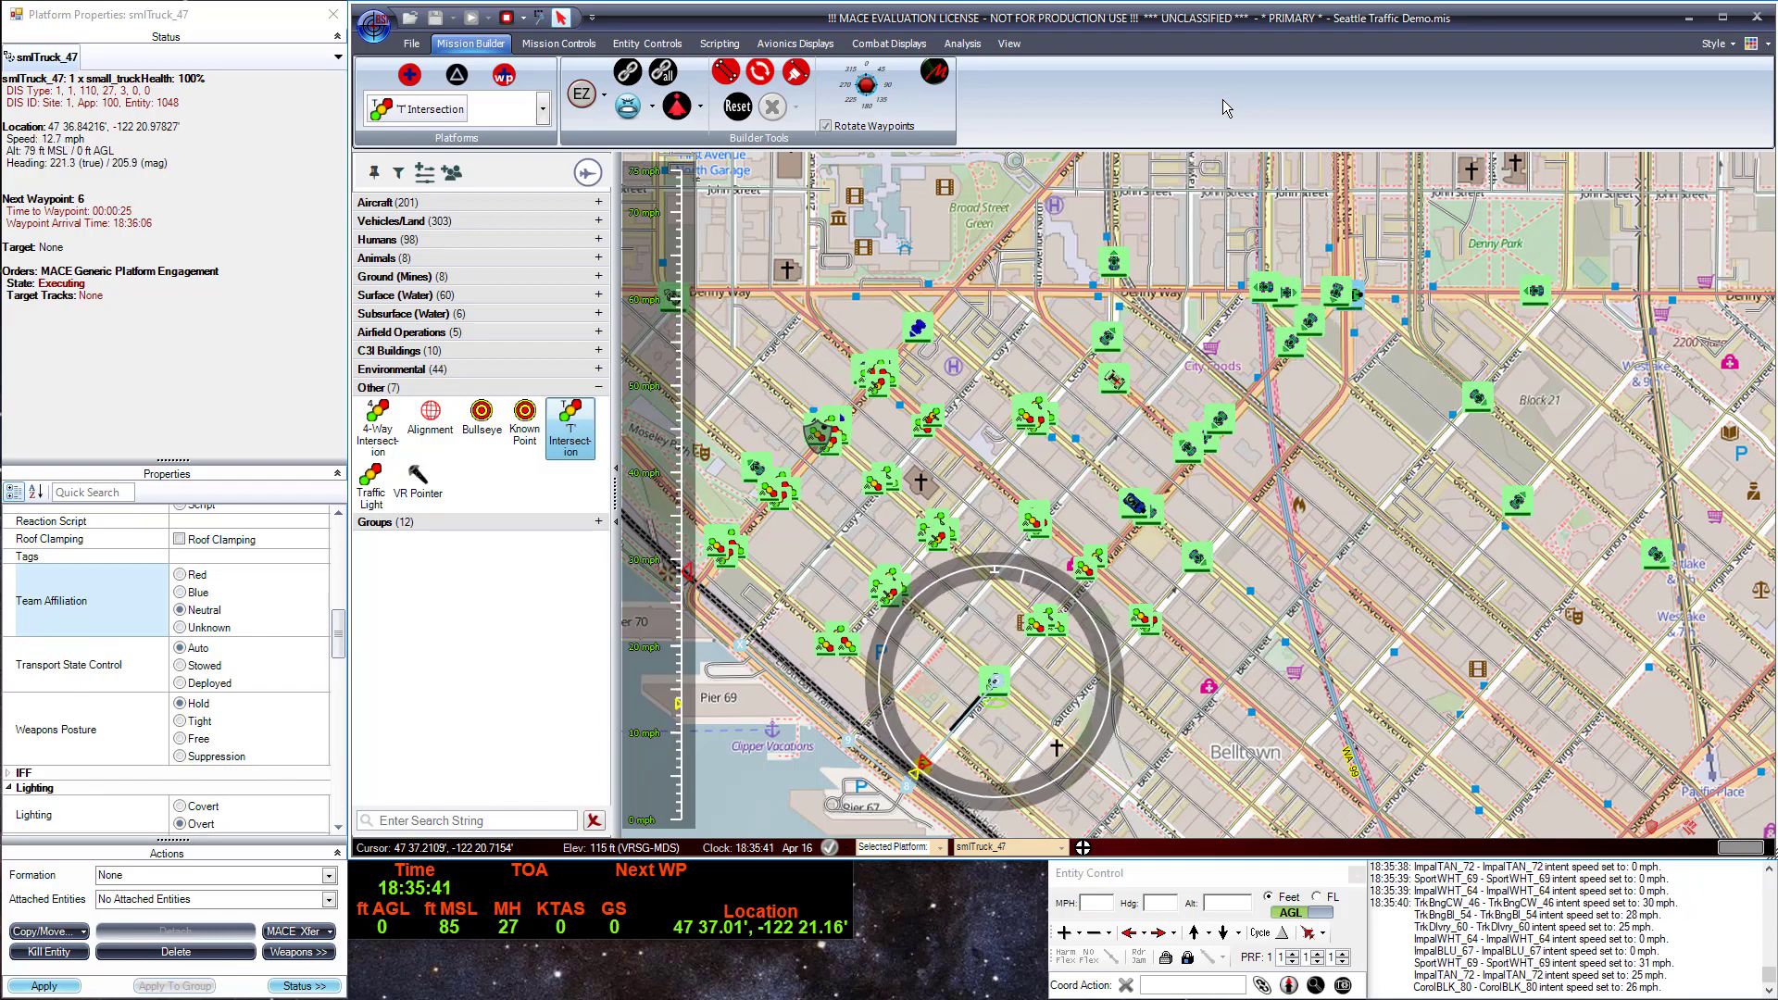
Examine the routes and speeds of several moving vehicles, and the spacing of the cars following each other on 3rd Avenue.
{"action": "left_click", "coordinate": [919, 335]}
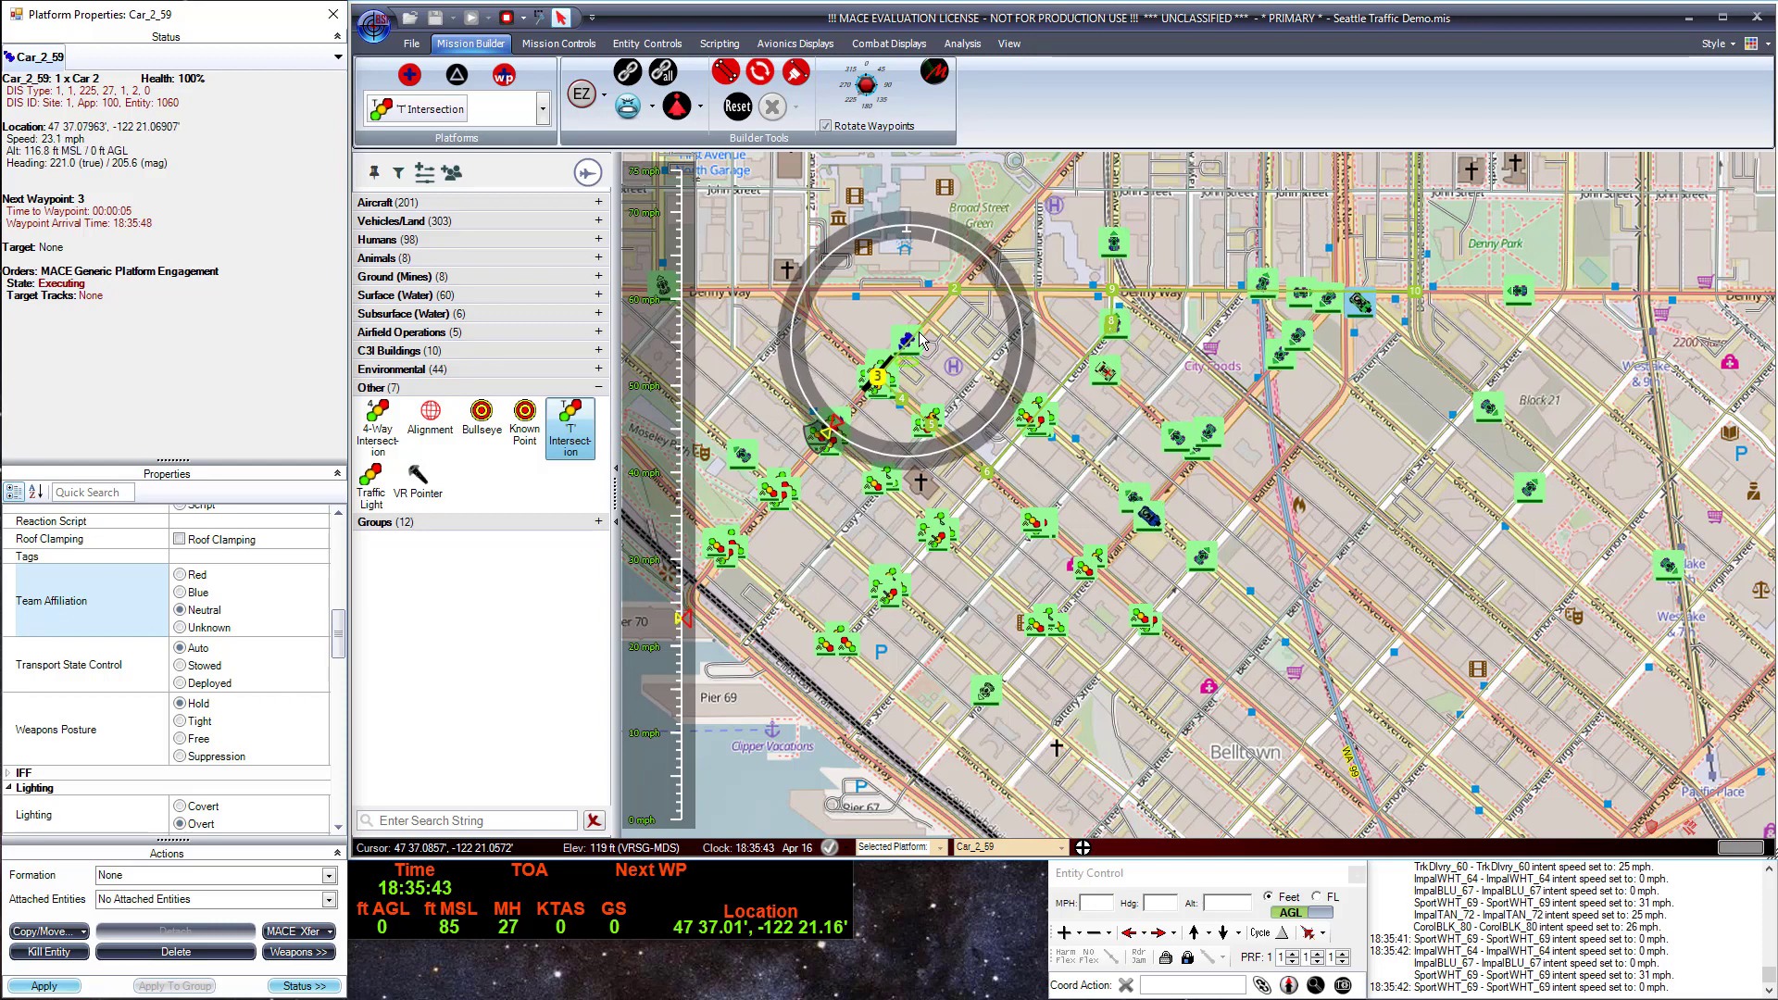
{"action": "left_click", "coordinate": [1173, 441]}
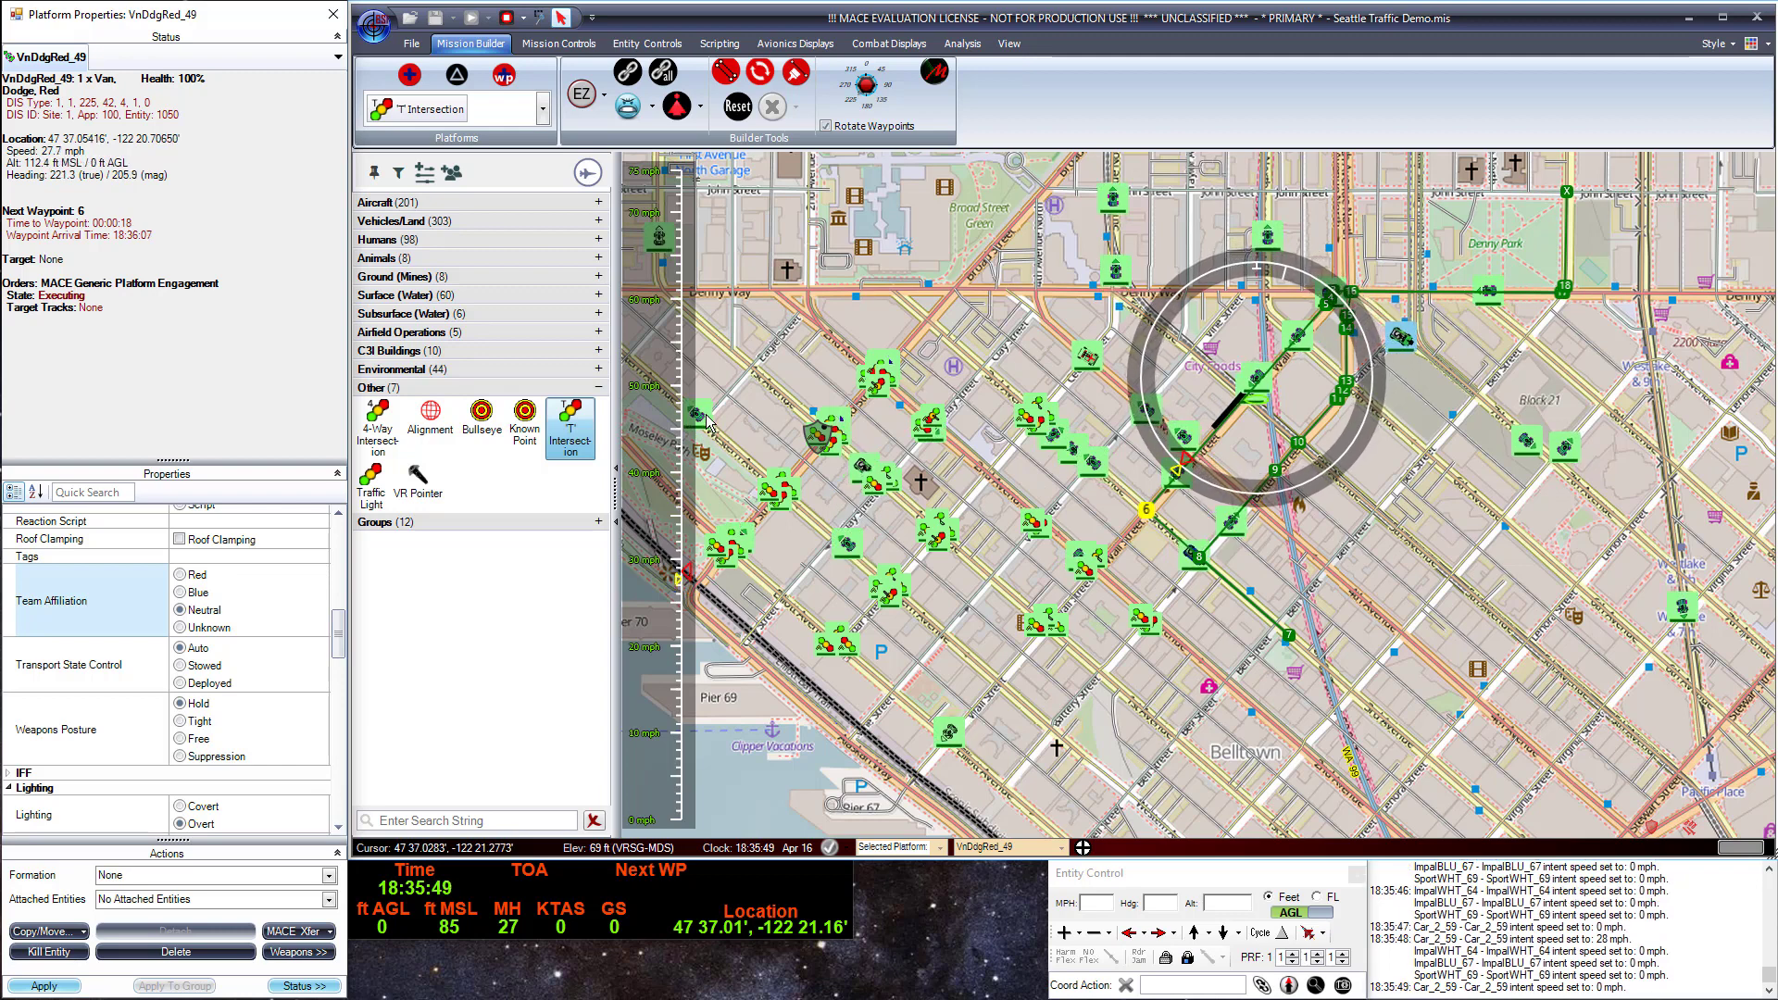
{"action": "left_click", "coordinate": [687, 409]}
{"action": "left_click", "coordinate": [1409, 343]}
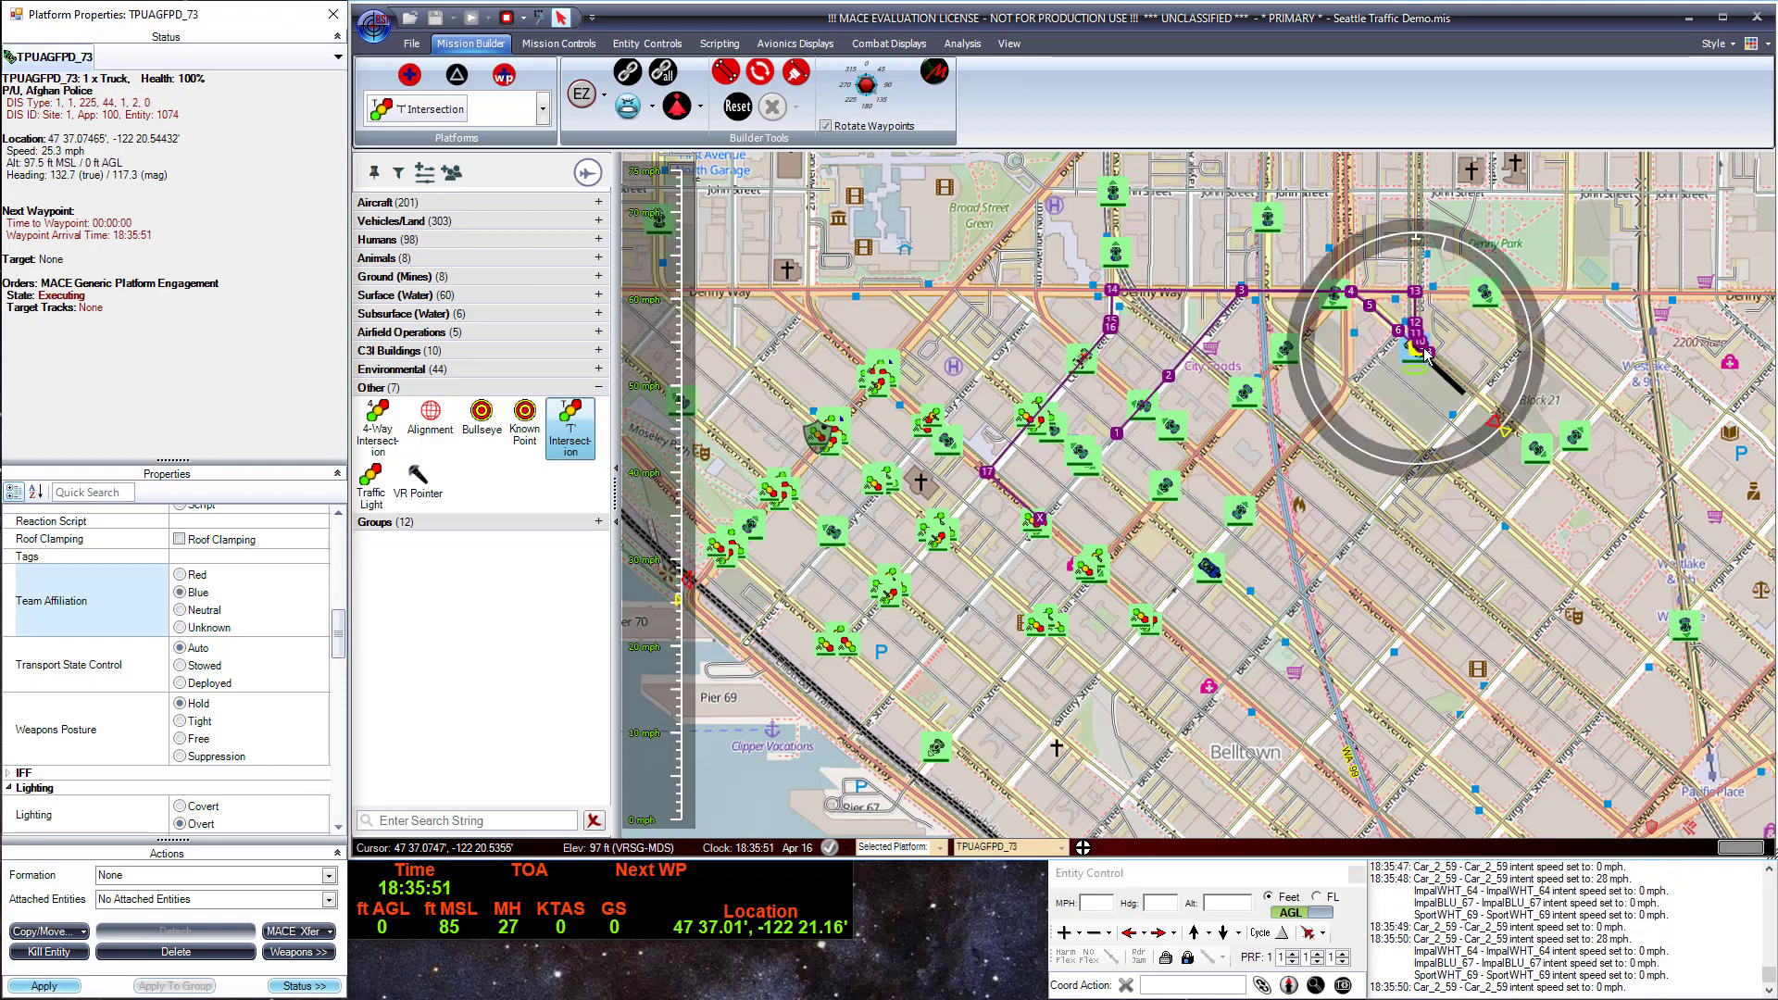
{"action": "left_click", "coordinate": [1579, 431]}
{"action": "left_click", "coordinate": [1687, 653]}
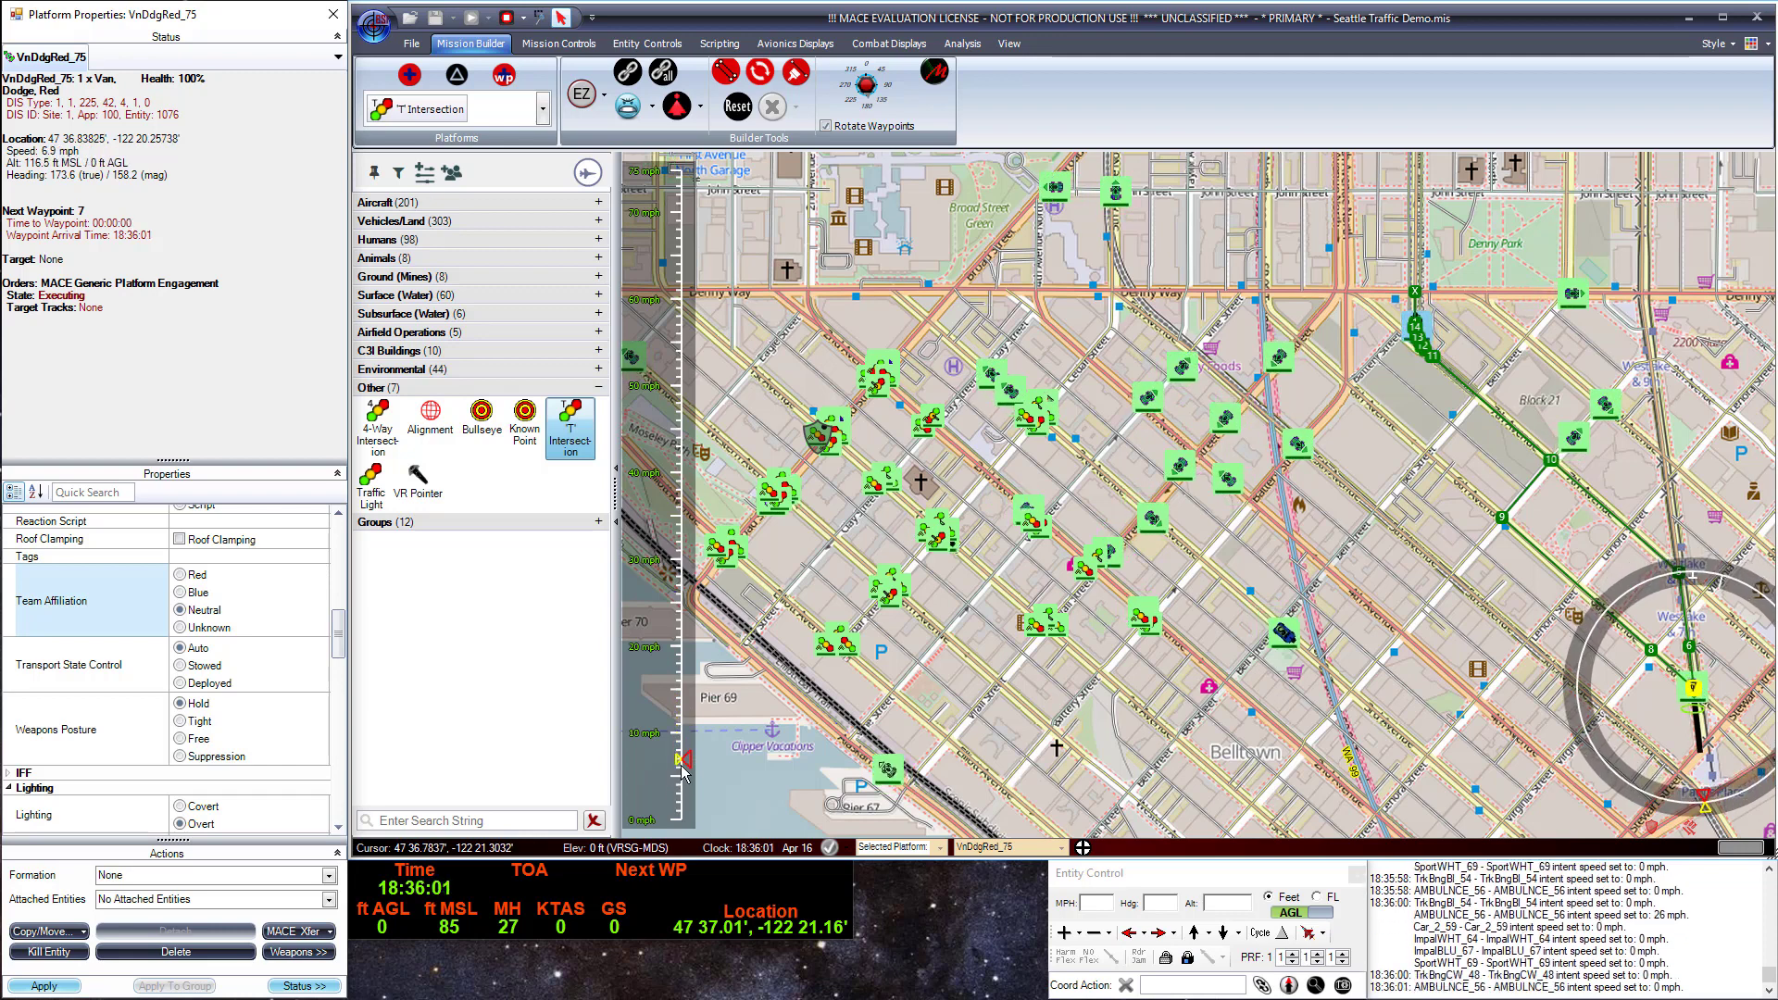
{"action": "left_click", "coordinate": [1157, 528]}
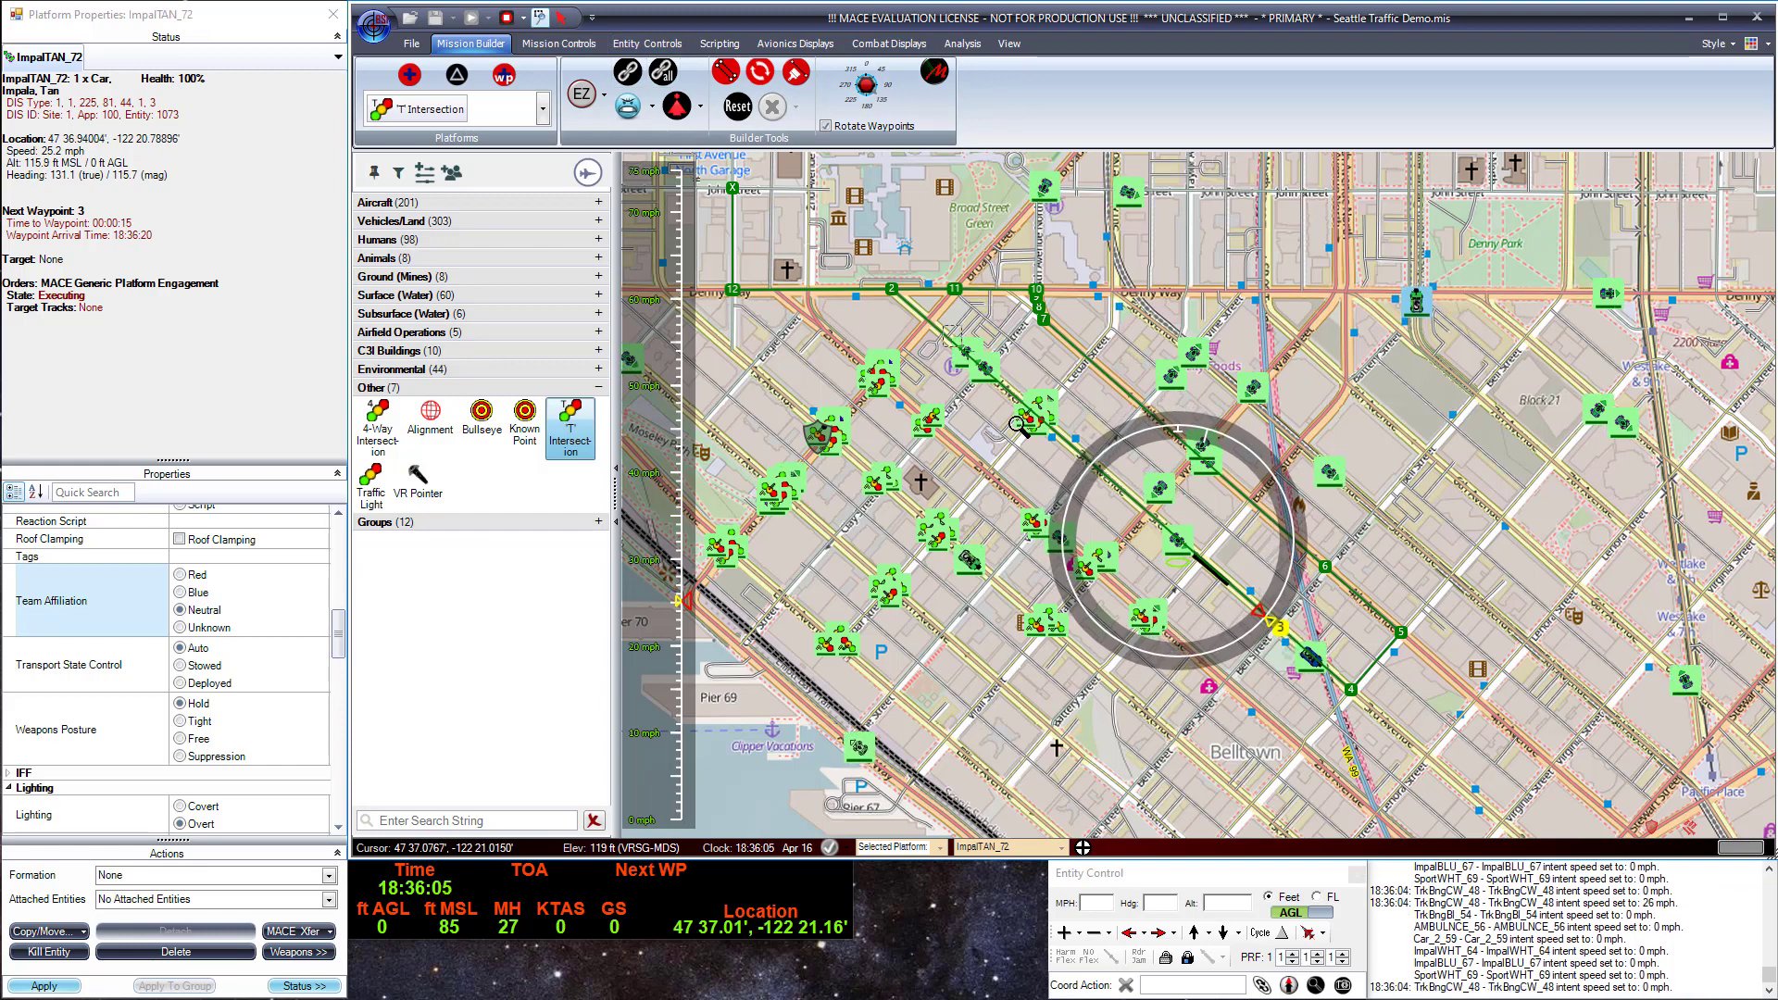
{"action": "scroll", "coordinate": [1220, 403], "scroll_direction": "up", "scroll_amount": 5}
{"action": "left_click_drag", "start_coordinate": [1220, 404], "coordinate": [1260, 605]}
{"action": "scroll", "coordinate": [1041, 483], "scroll_direction": "up", "scroll_amount": 2}
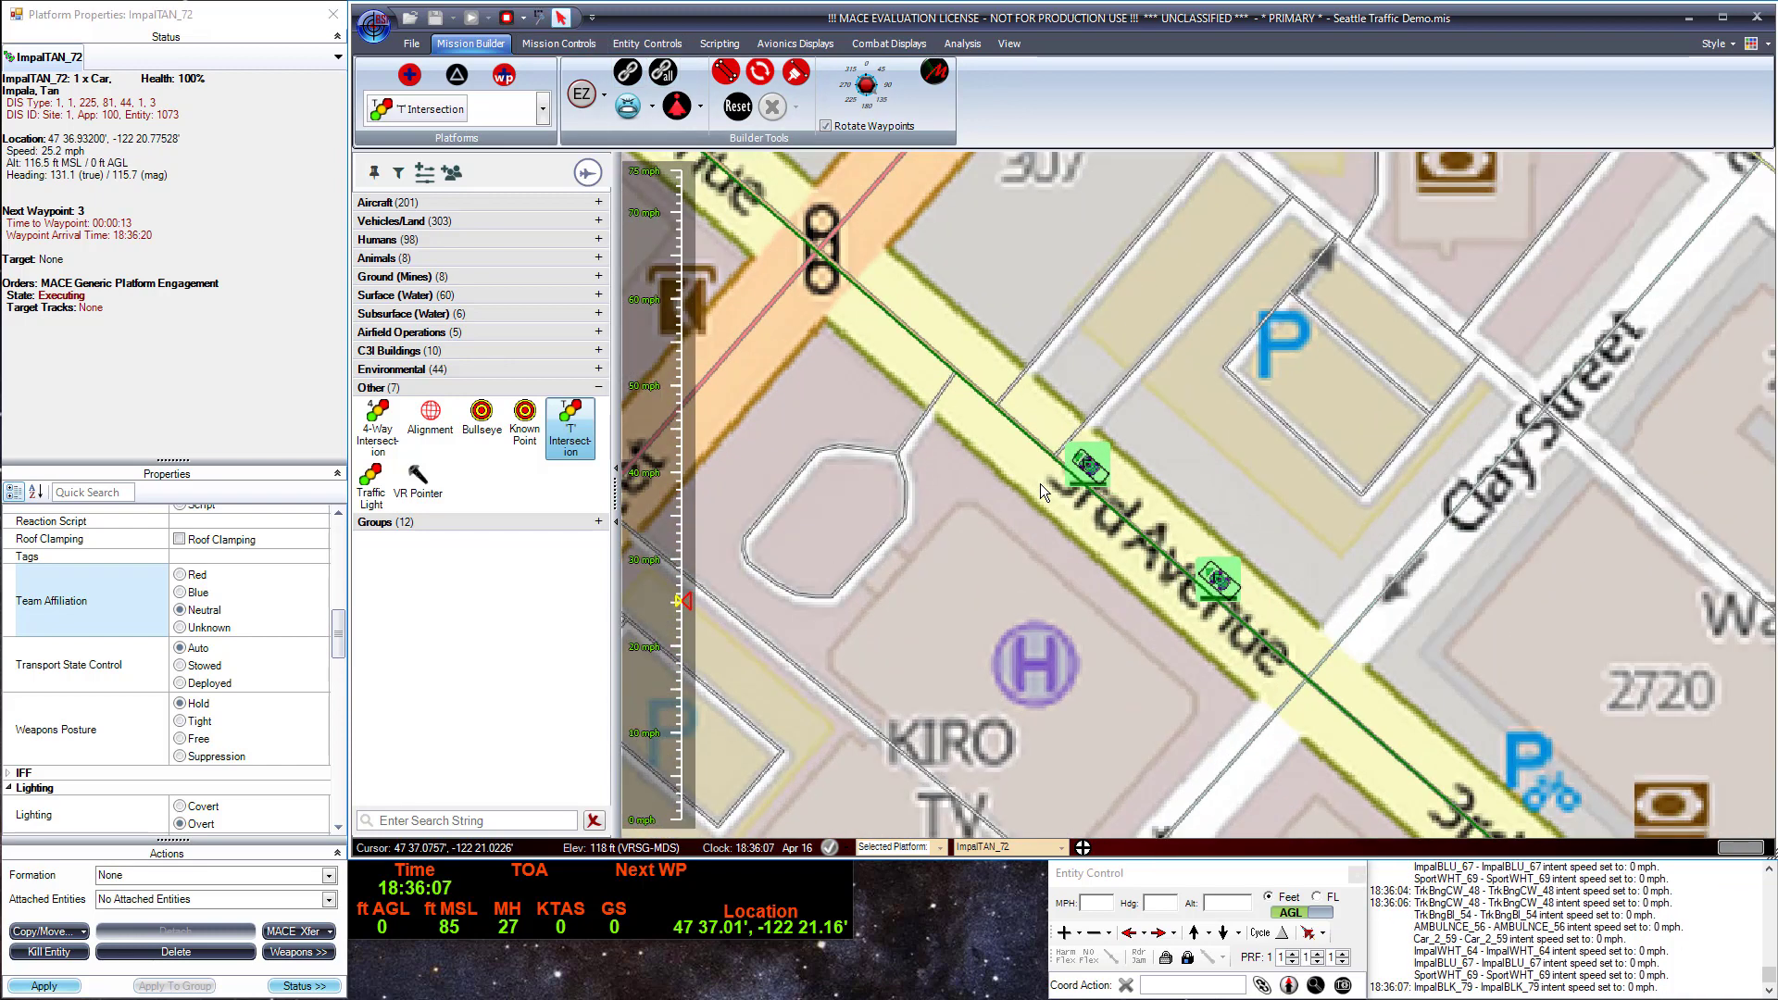
{"action": "left_click_drag", "start_coordinate": [924, 303], "coordinate": [1158, 593]}
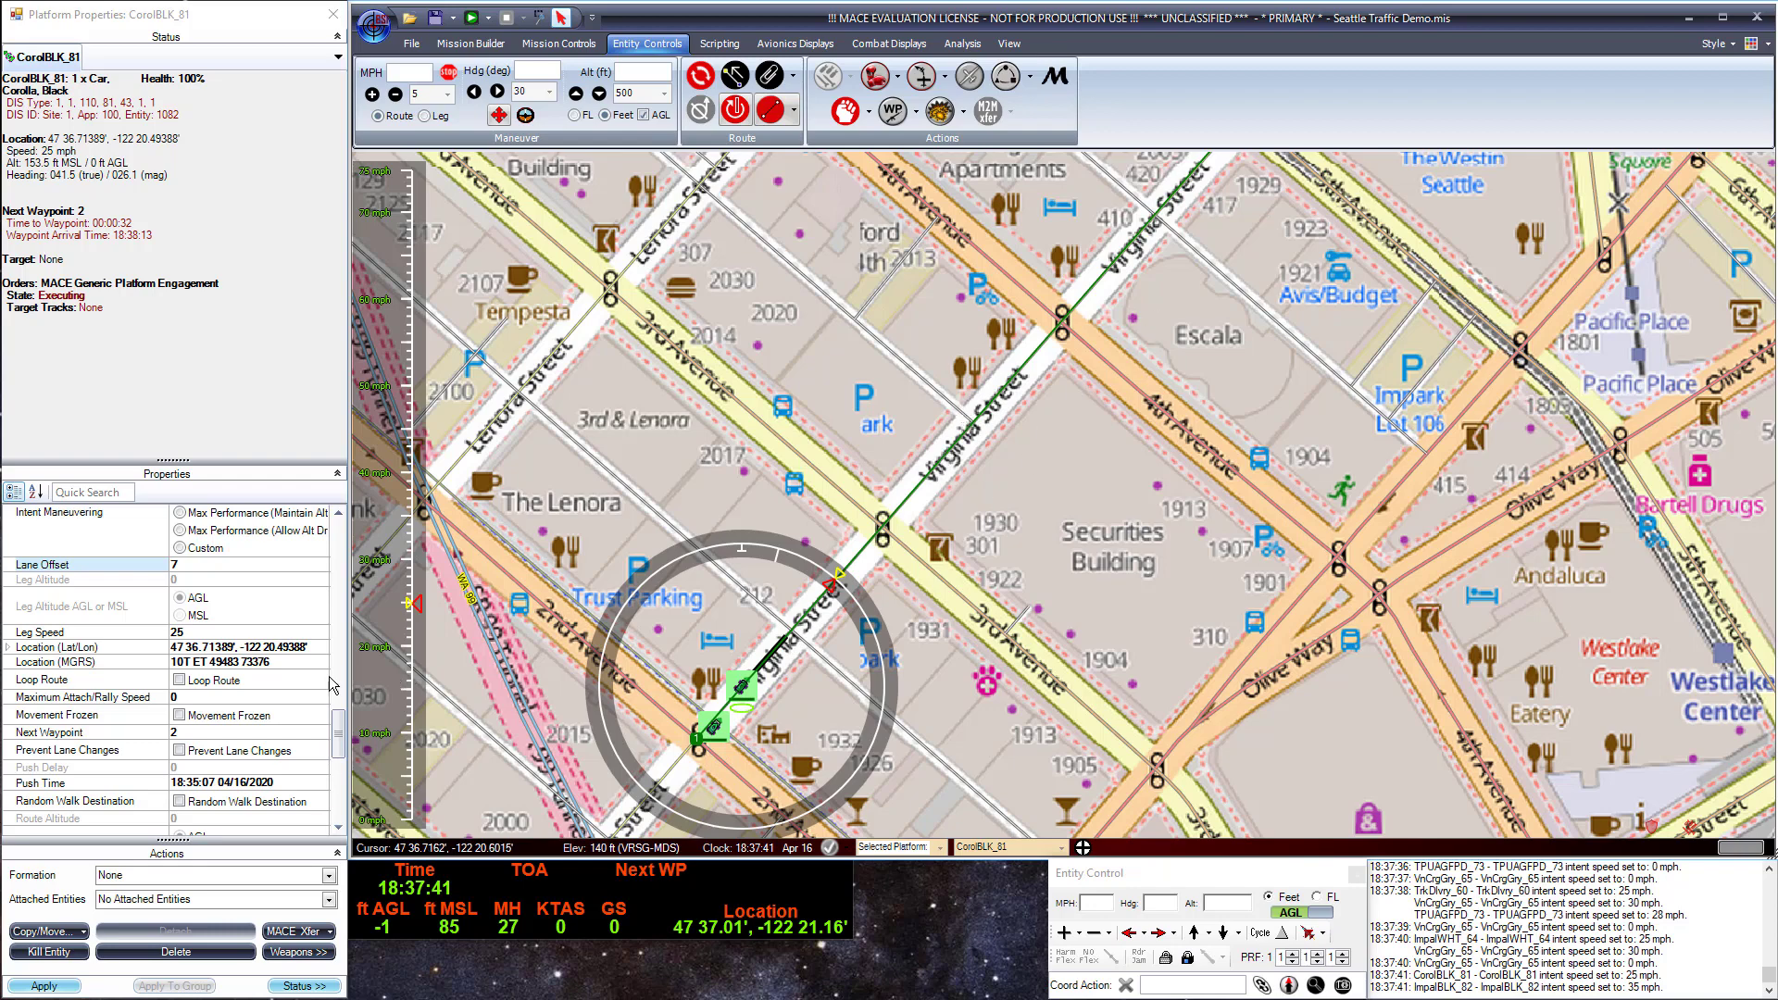
Compare Lane Offset and Prevent Lane Changes on the two Virginia Street cars, and set the leading Corolla's speed to 25 mph.
{"action": "left_click", "coordinate": [196, 559]}
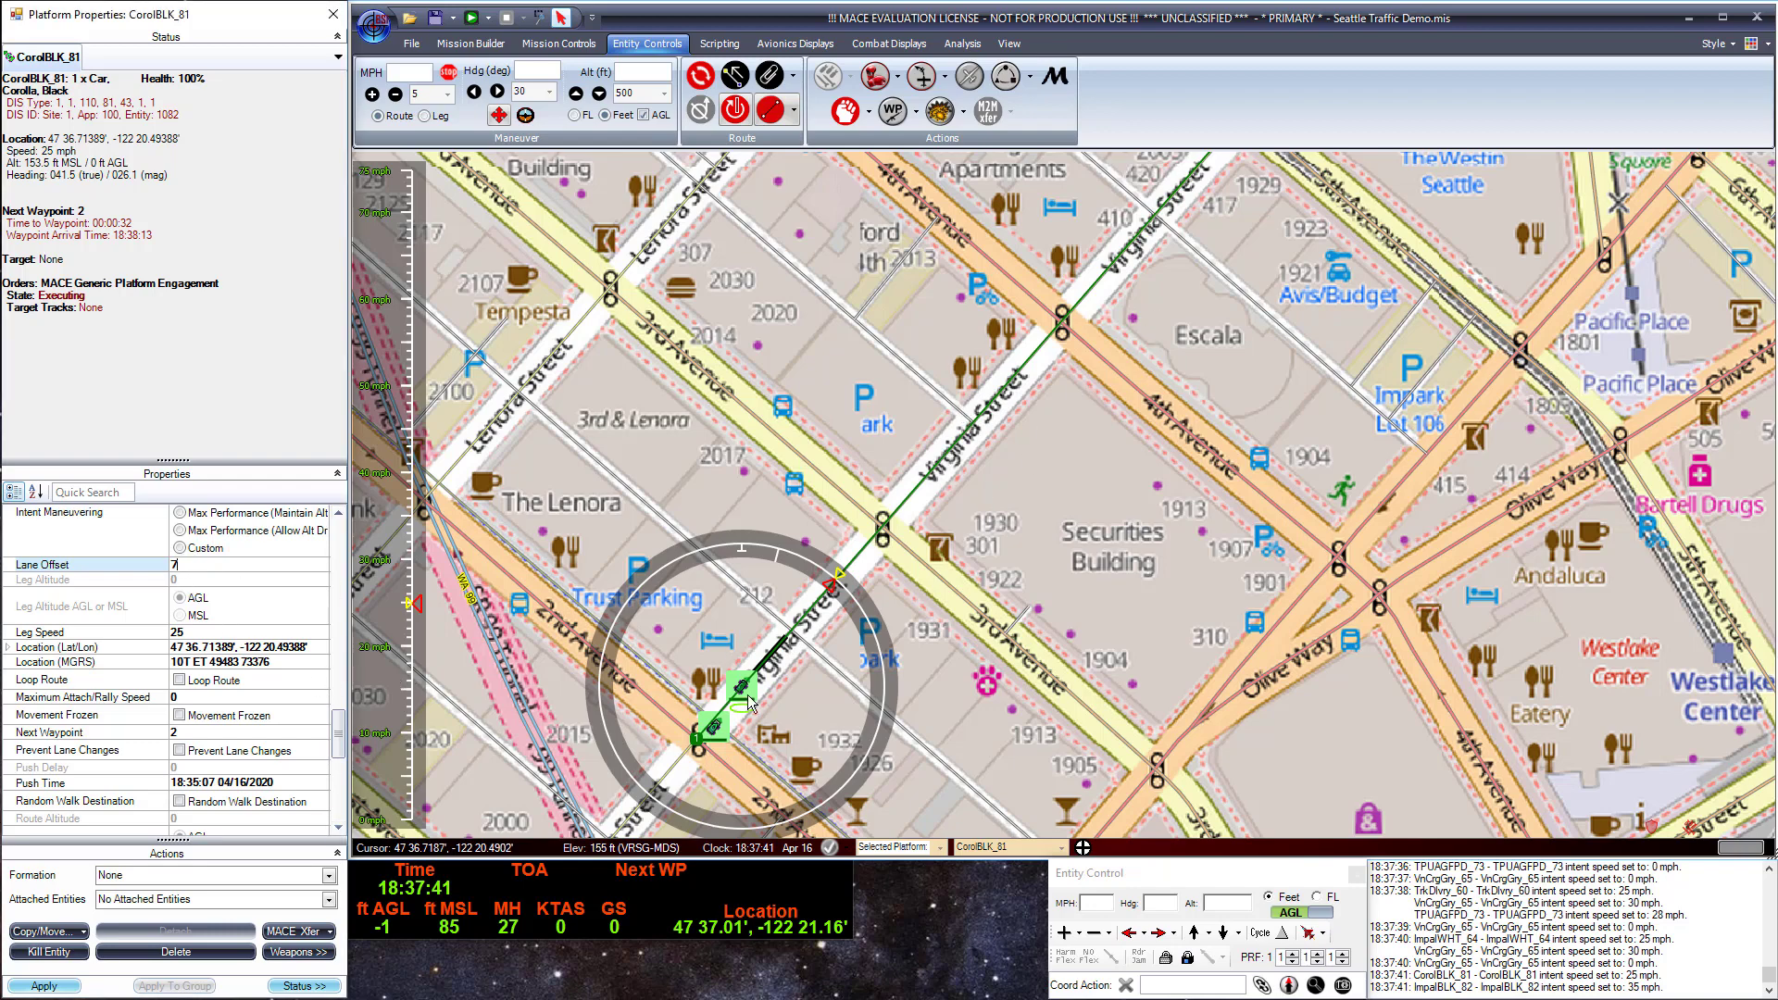
{"action": "left_click", "coordinate": [718, 725]}
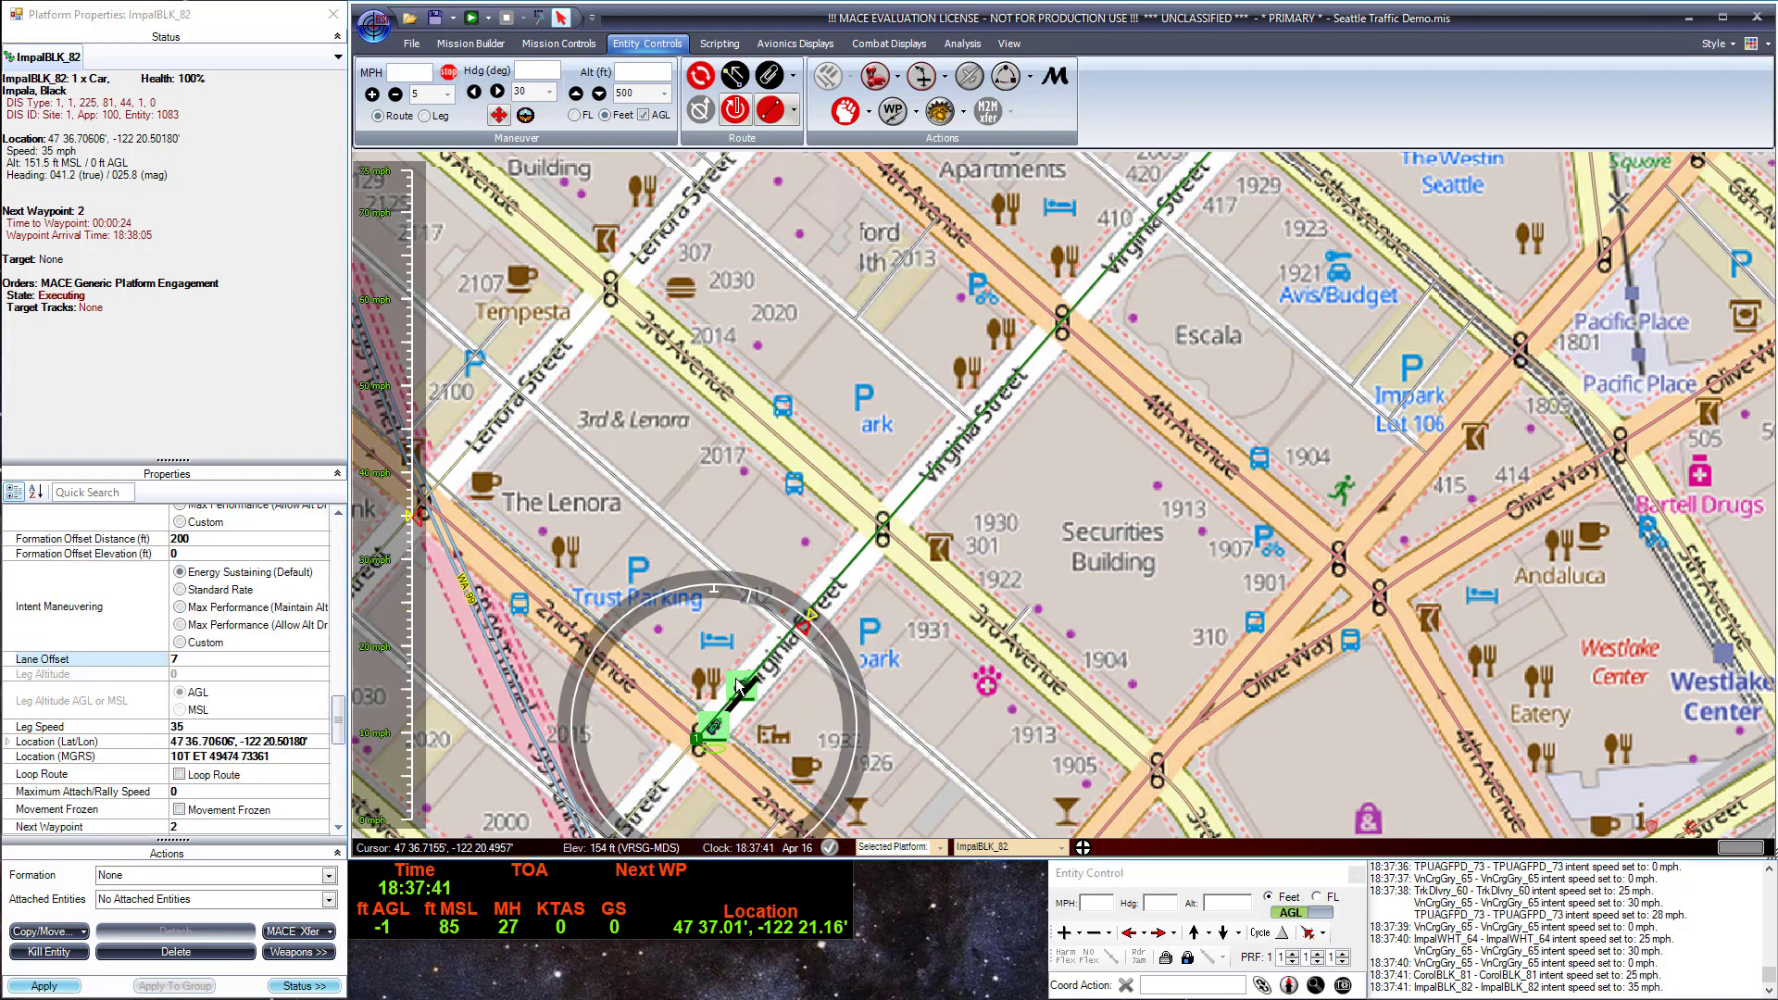
{"action": "left_click", "coordinate": [739, 686]}
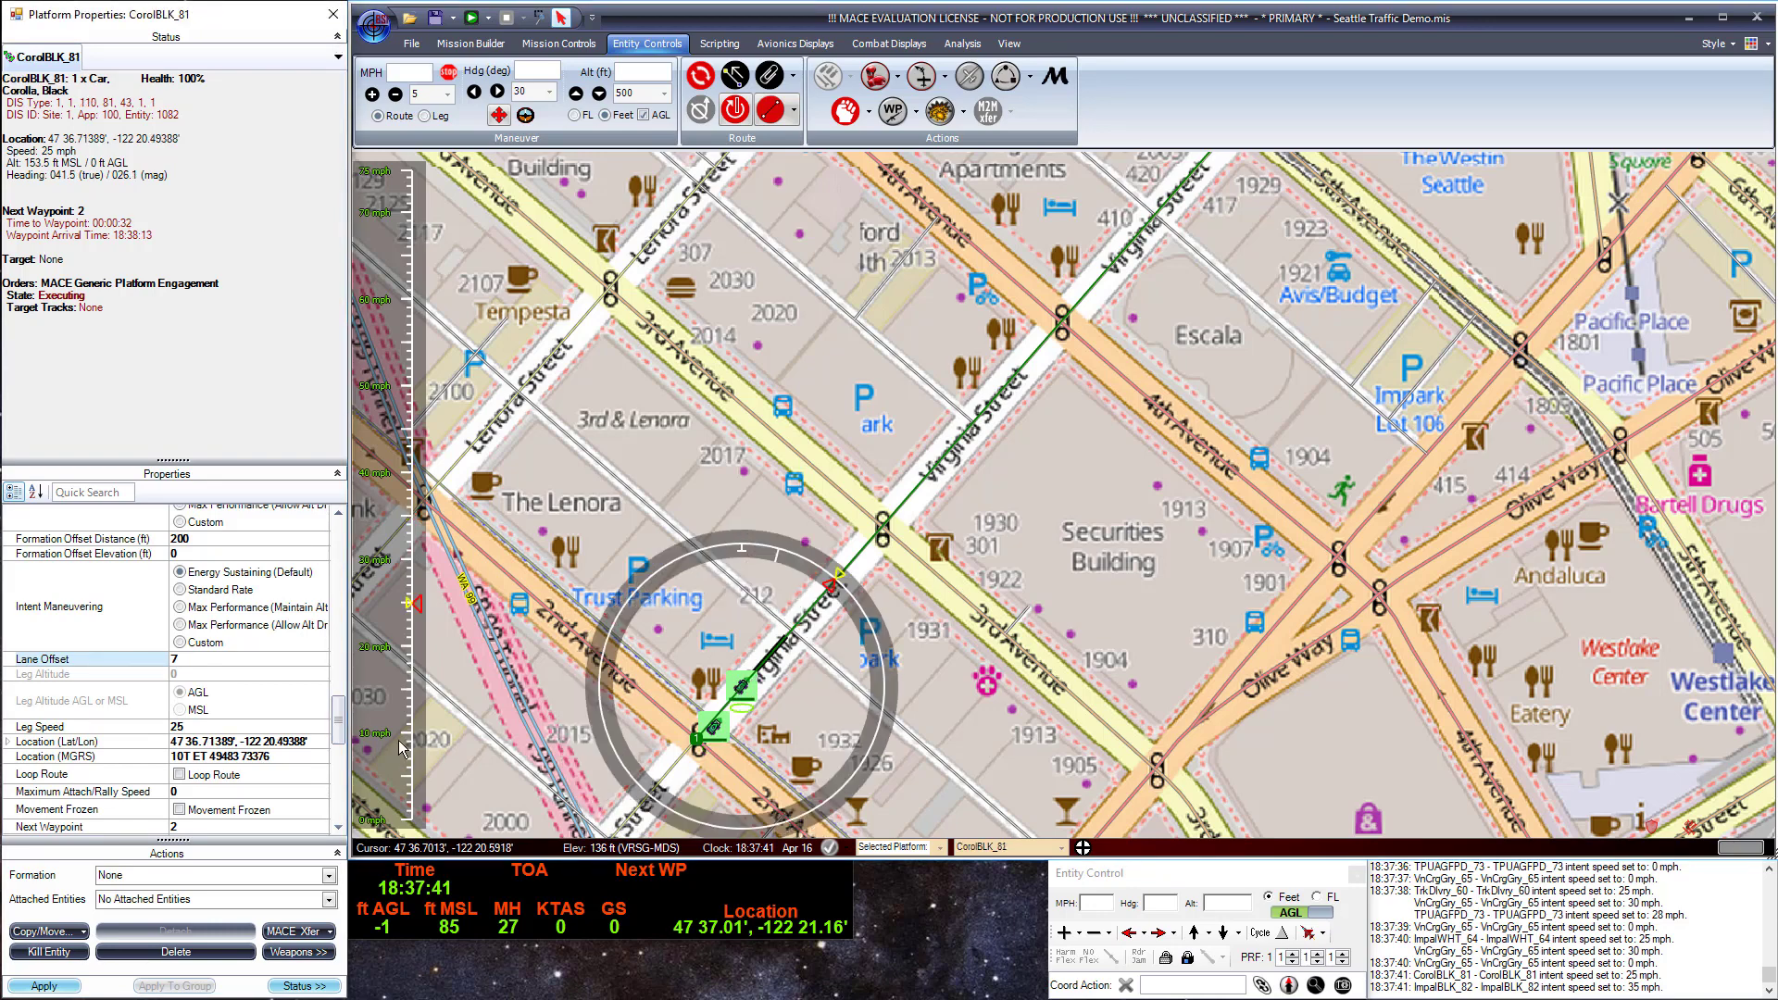
{"action": "scroll", "coordinate": [342, 713], "scroll_direction": "down", "scroll_amount": 2}
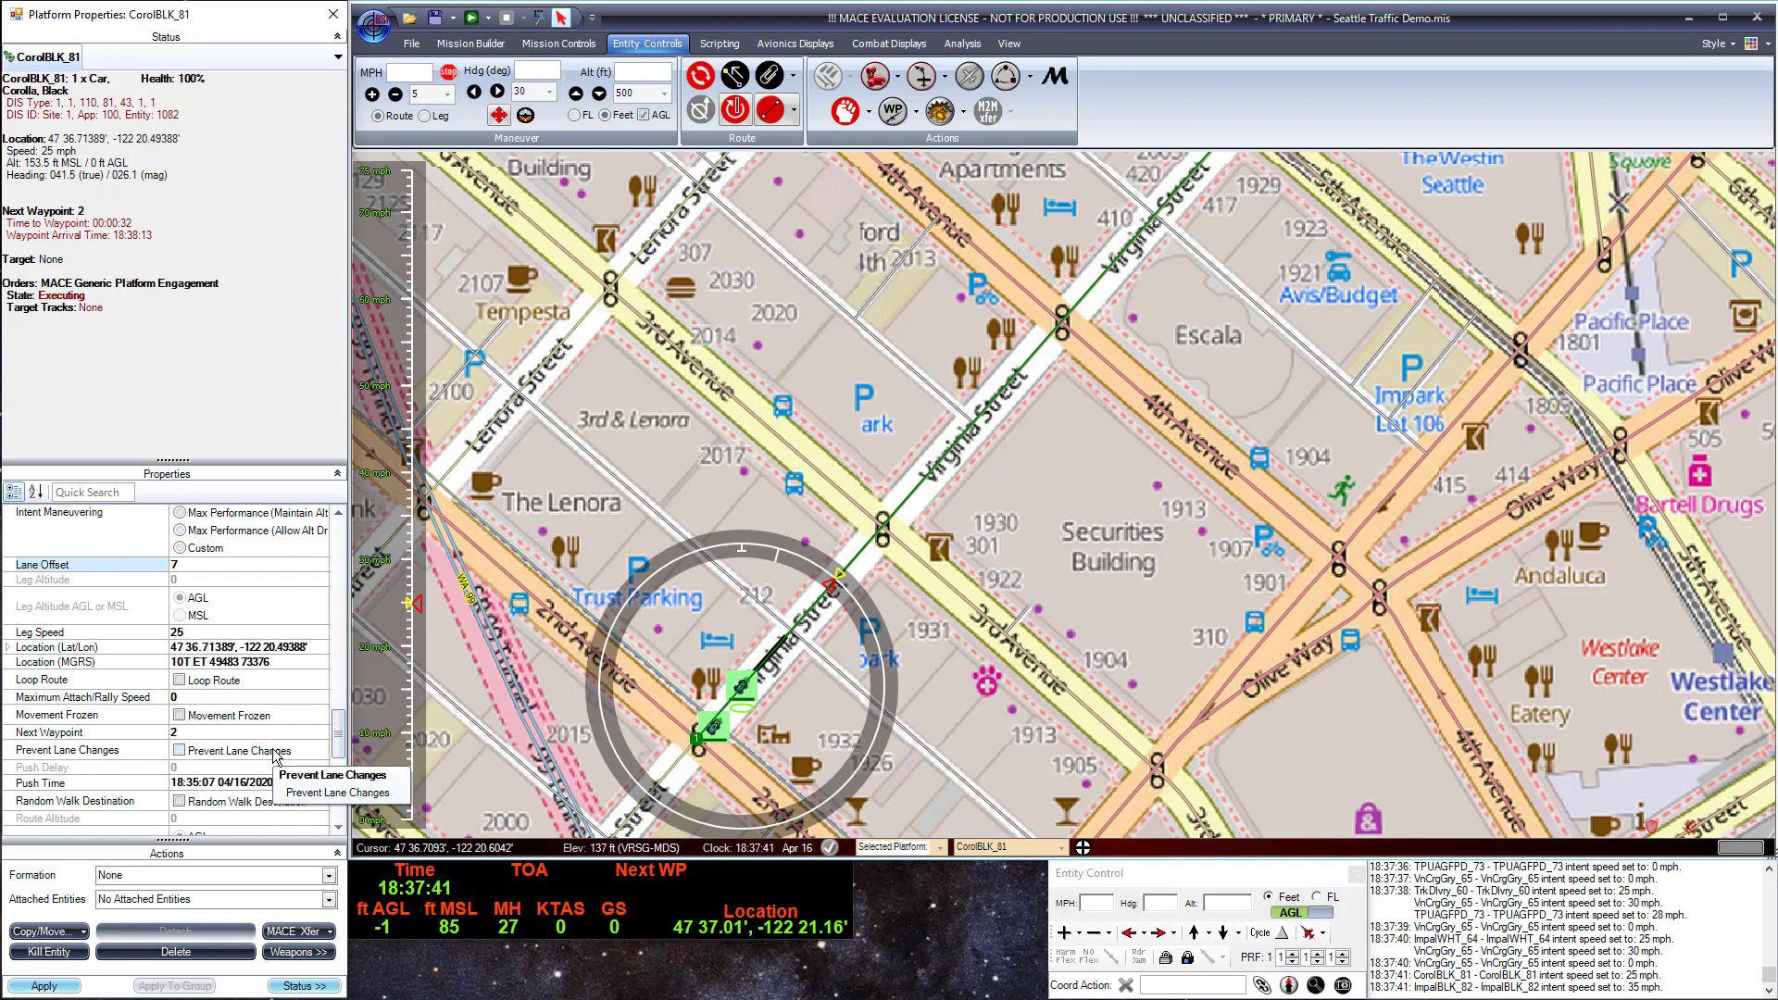
{"action": "scroll", "coordinate": [276, 755], "scroll_direction": "up", "scroll_amount": 2}
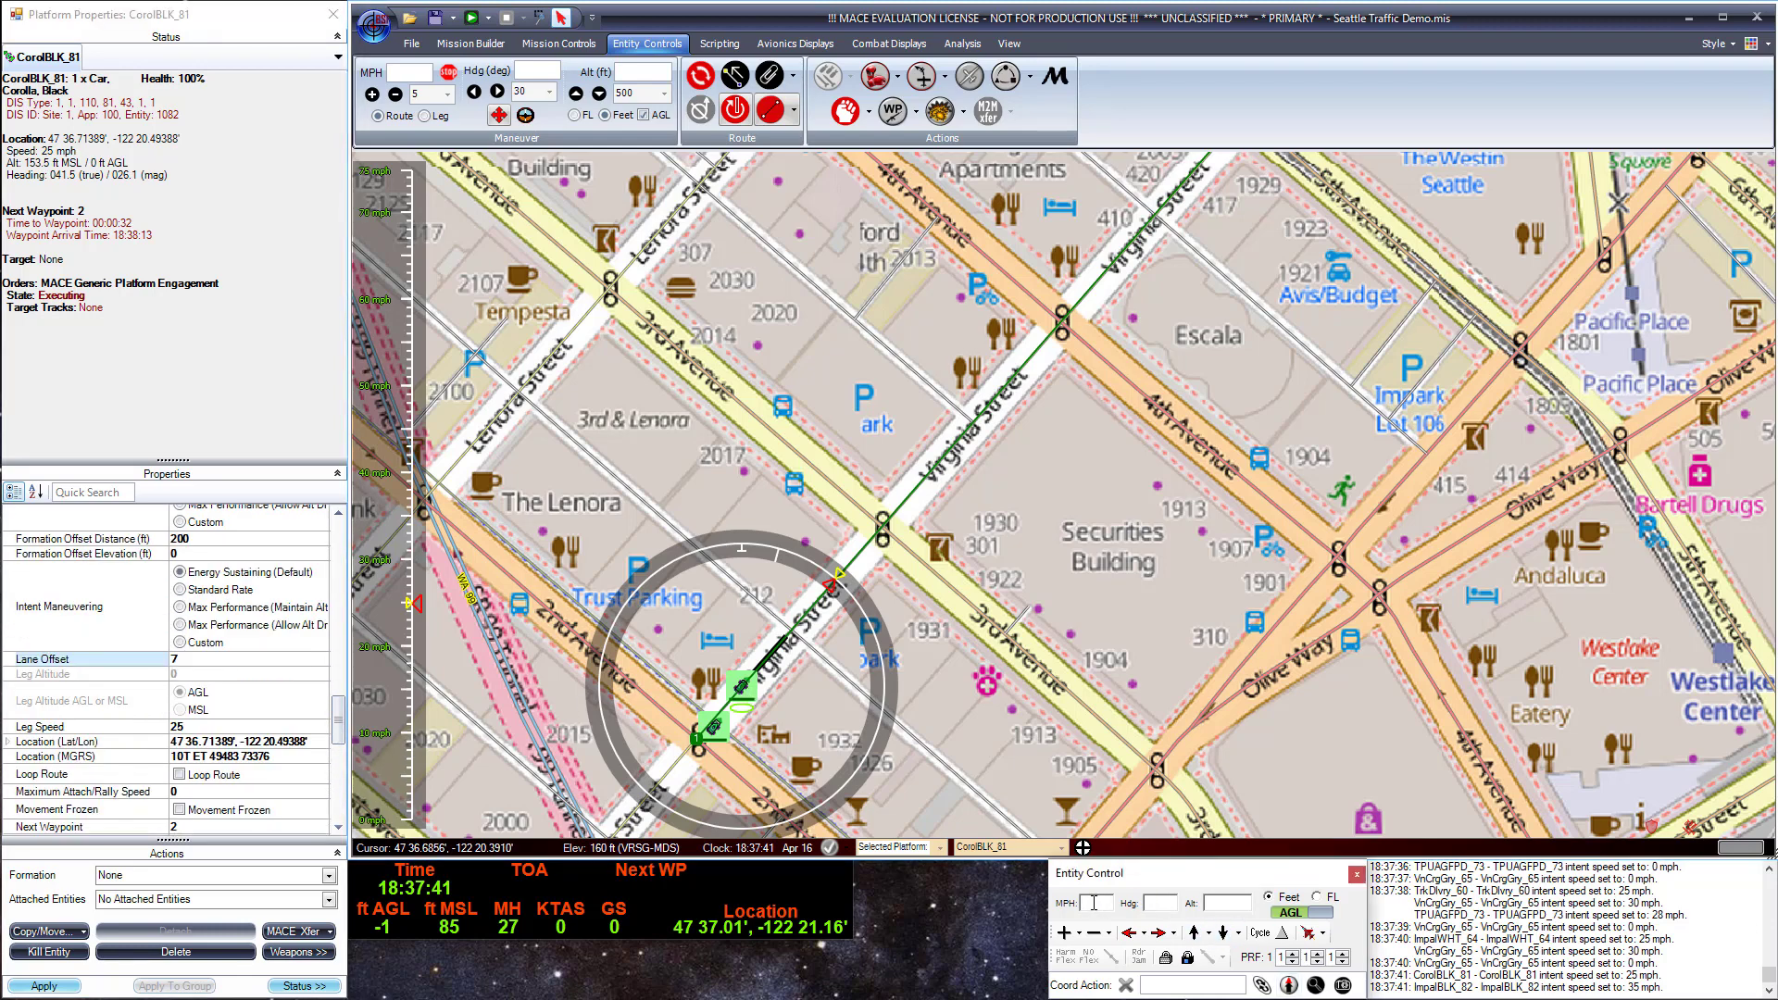
{"action": "key", "text": "Return"}
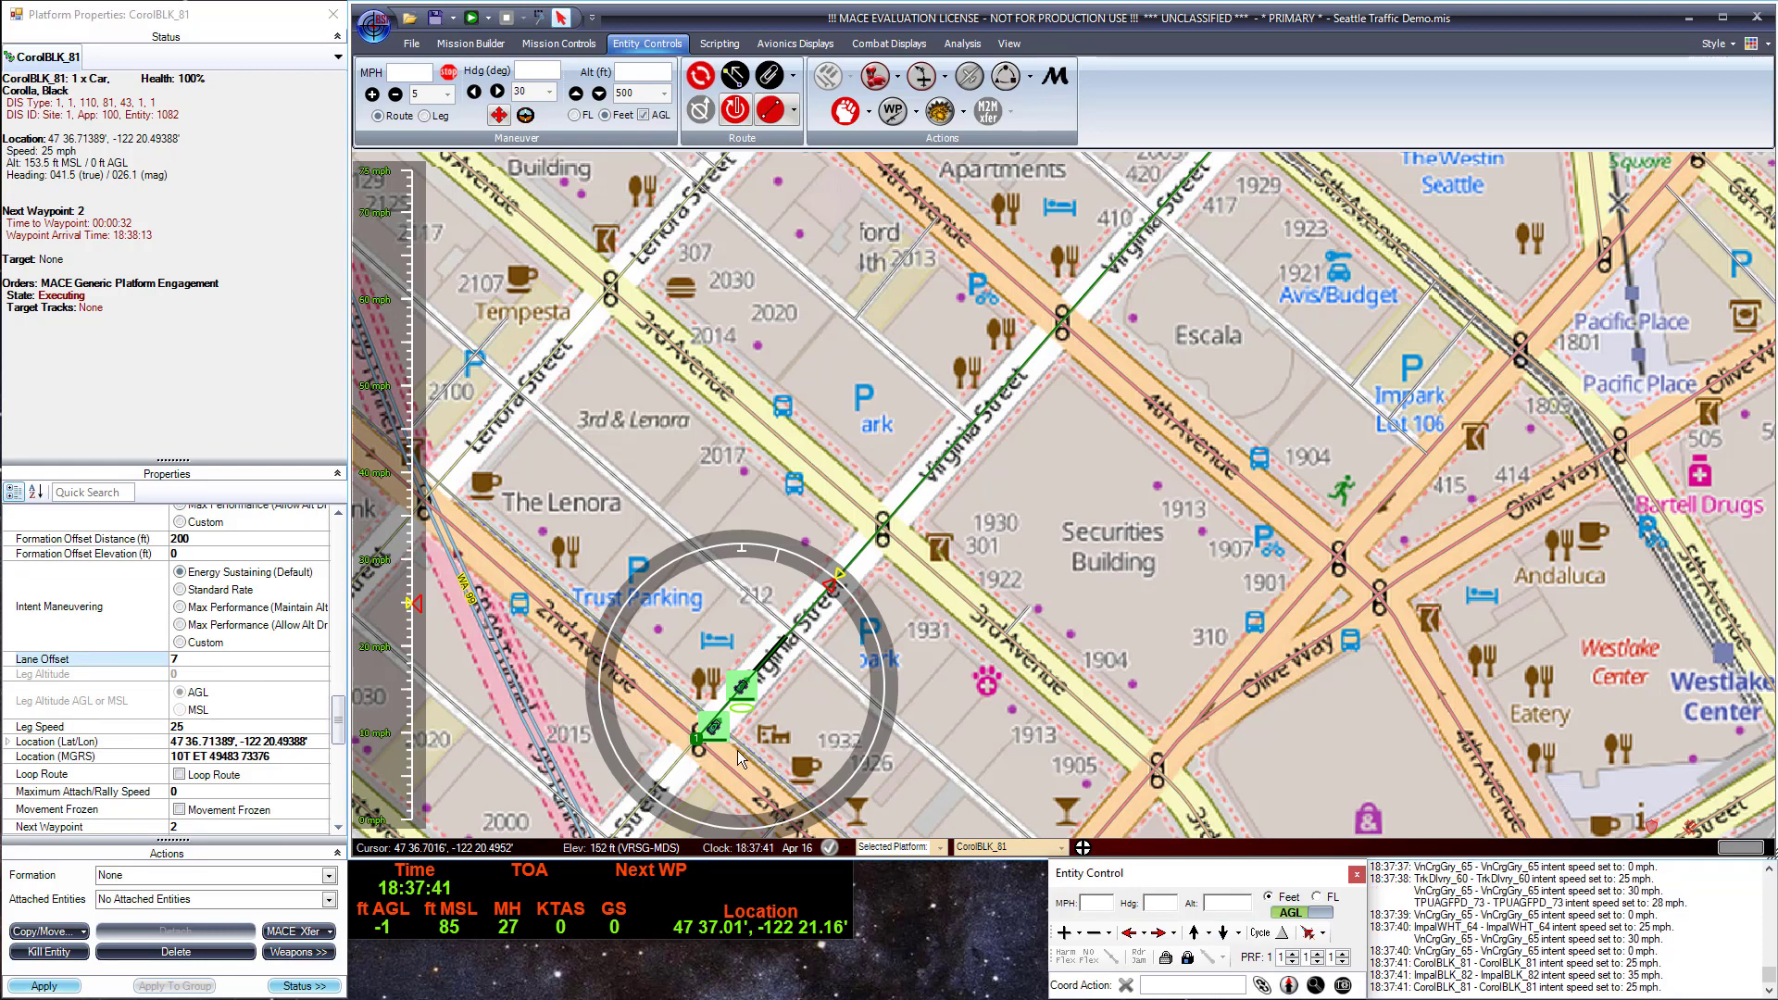
Set the trailing black Impala's speed on Virginia Street to 35 mph and check its Lane Offset.
{"action": "left_click", "coordinate": [1096, 899]}
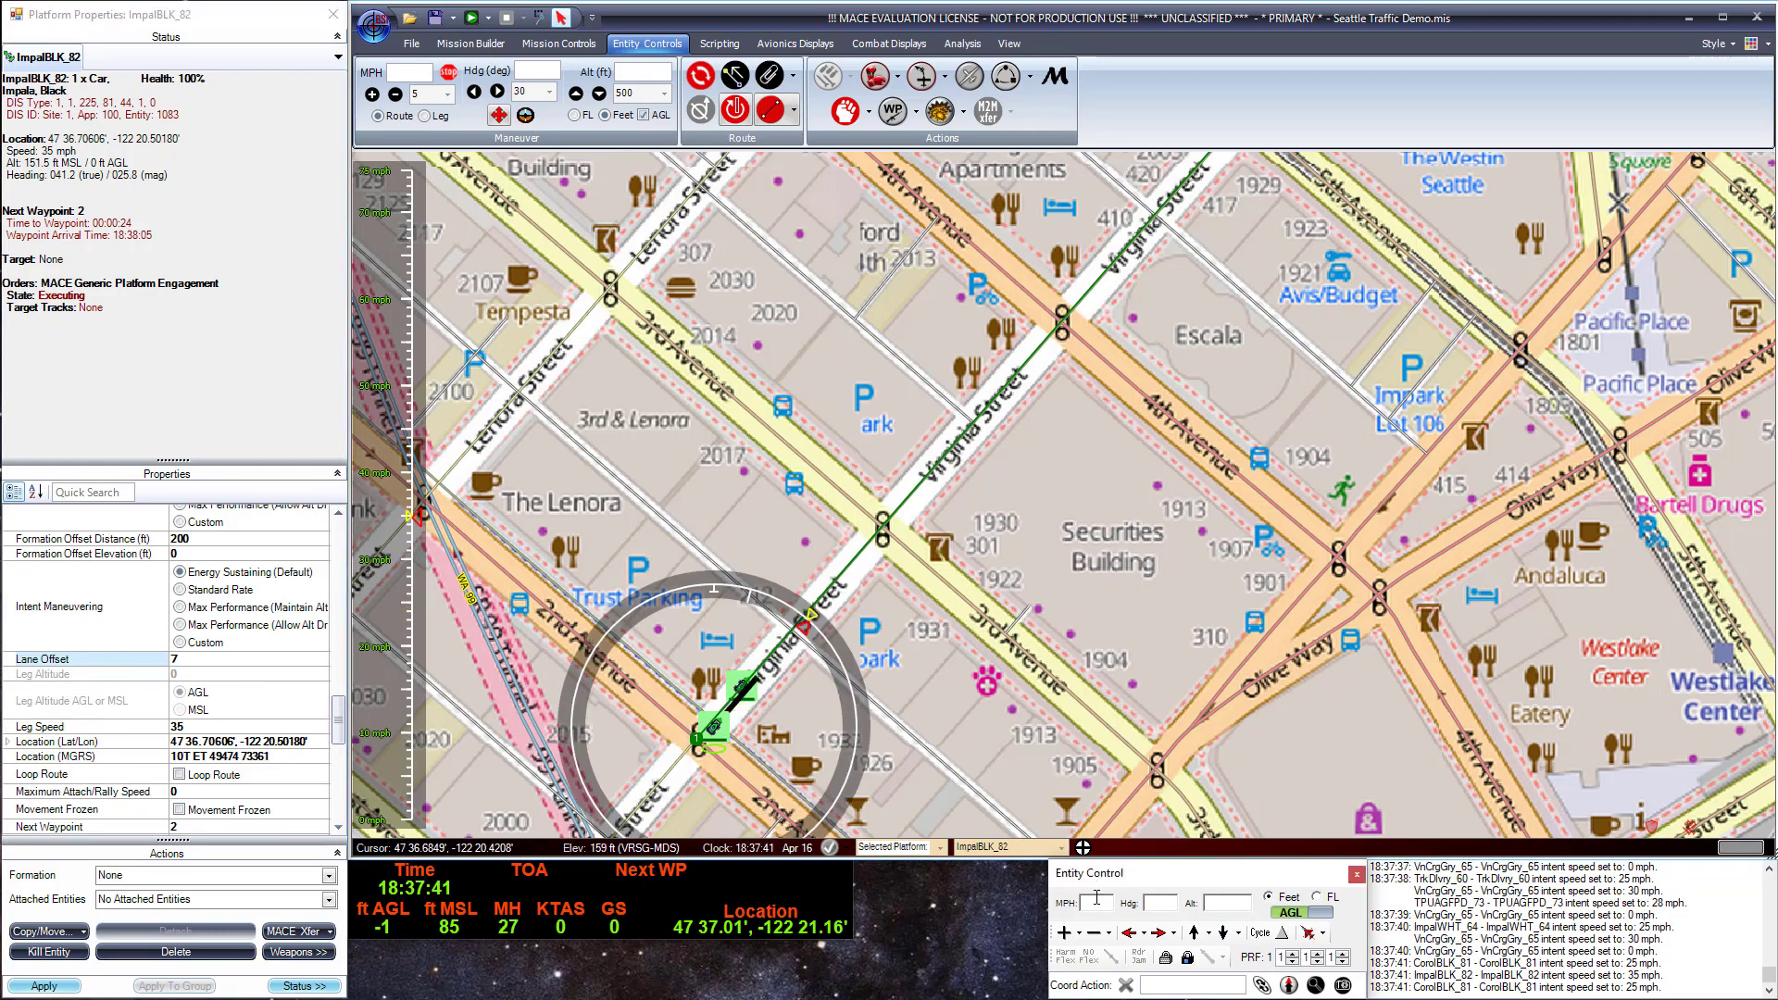
{"action": "key", "text": "Return"}
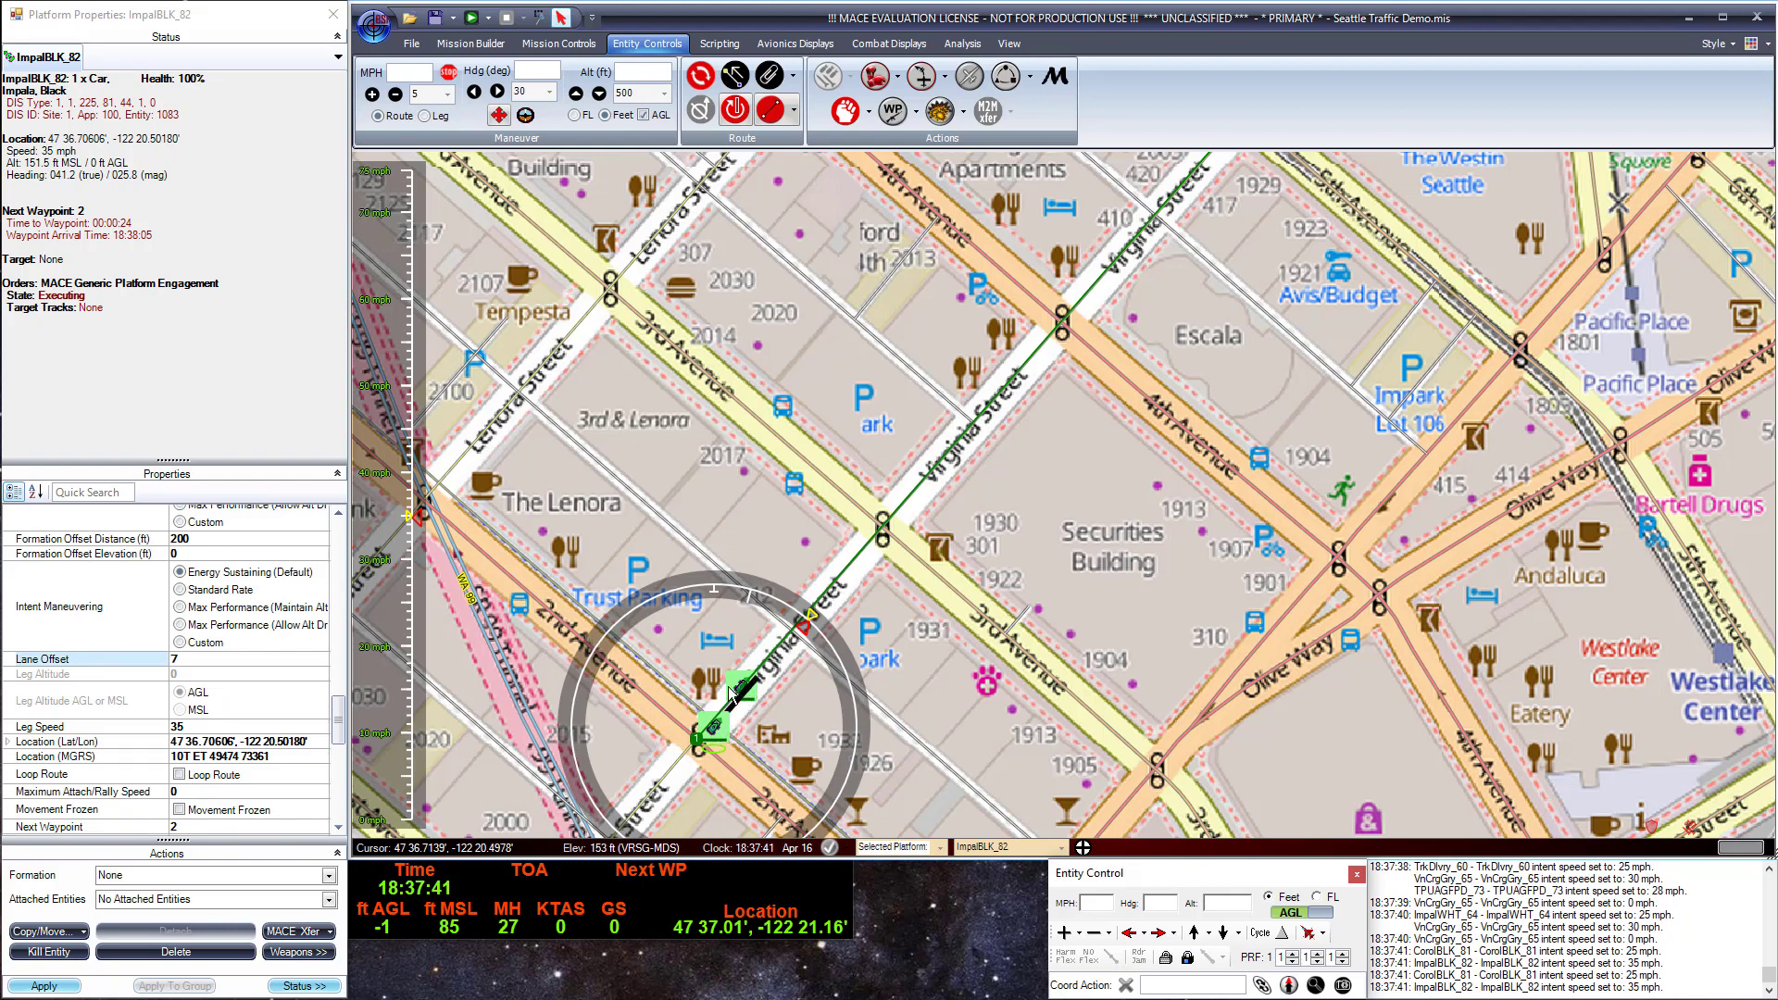
{"action": "left_click", "coordinate": [196, 661]}
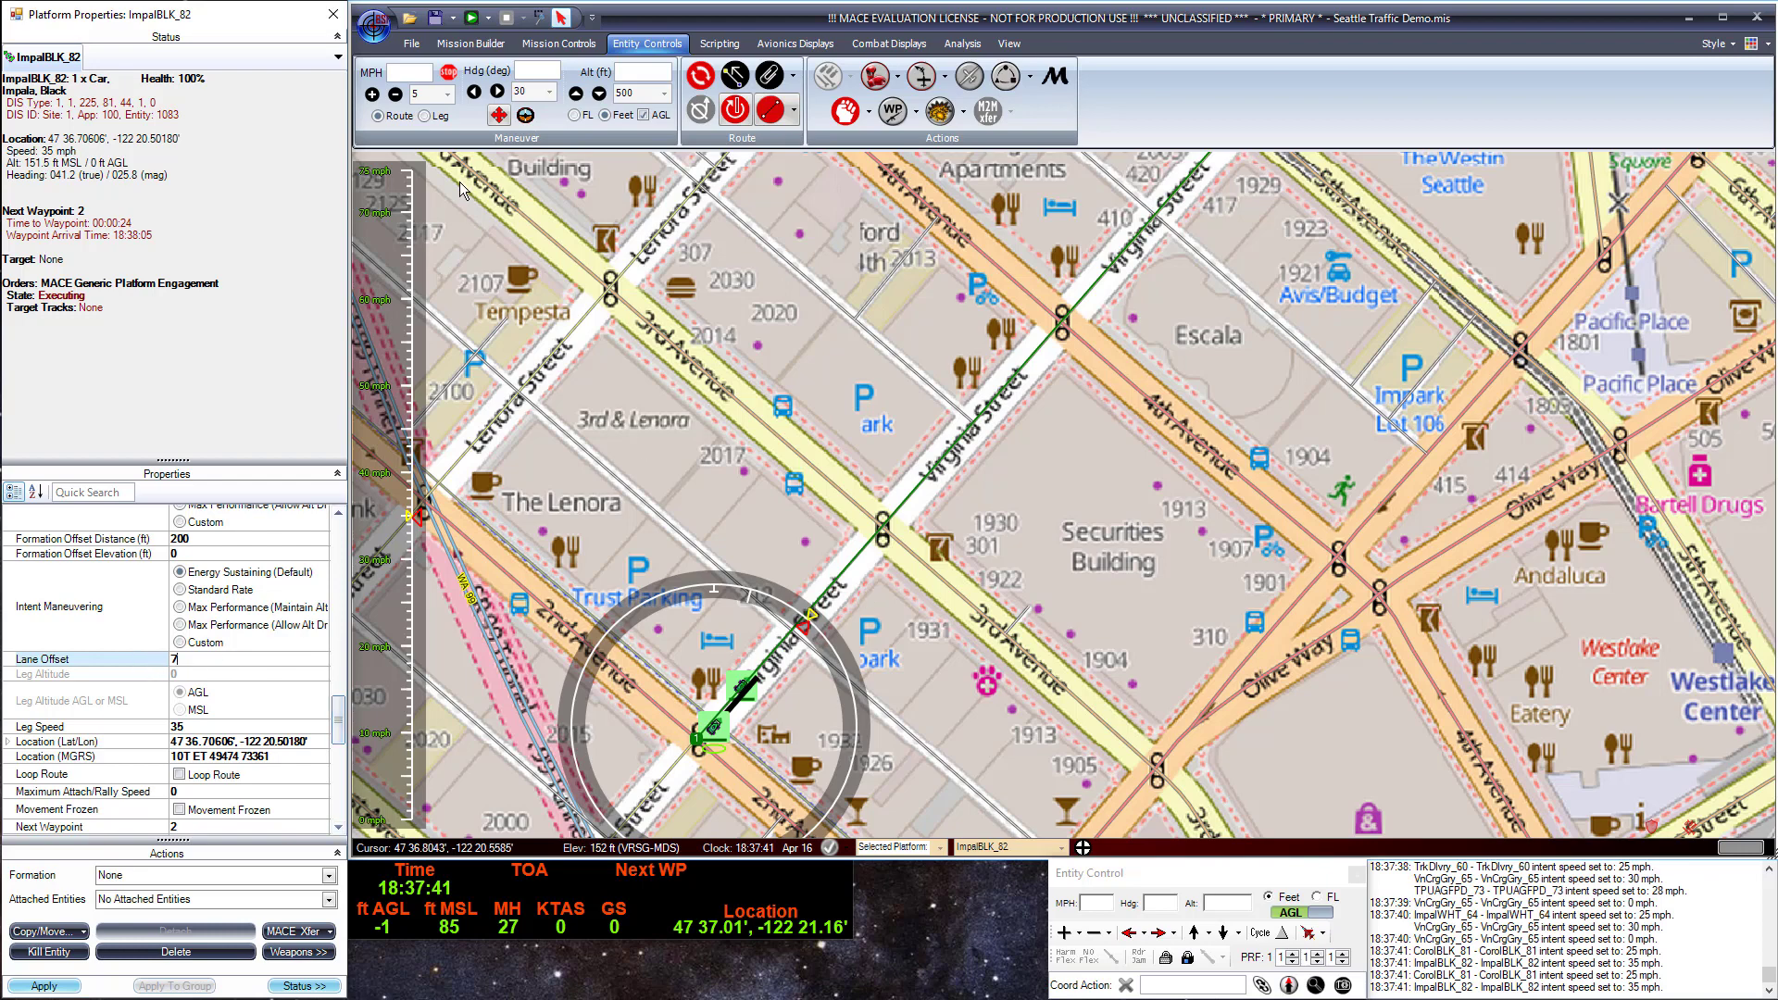
Run the mission and follow the Impala and Corolla along Virginia Street to 6th Avenue, watching the Impala's lane change around the Corolla.
{"action": "left_click", "coordinate": [471, 21]}
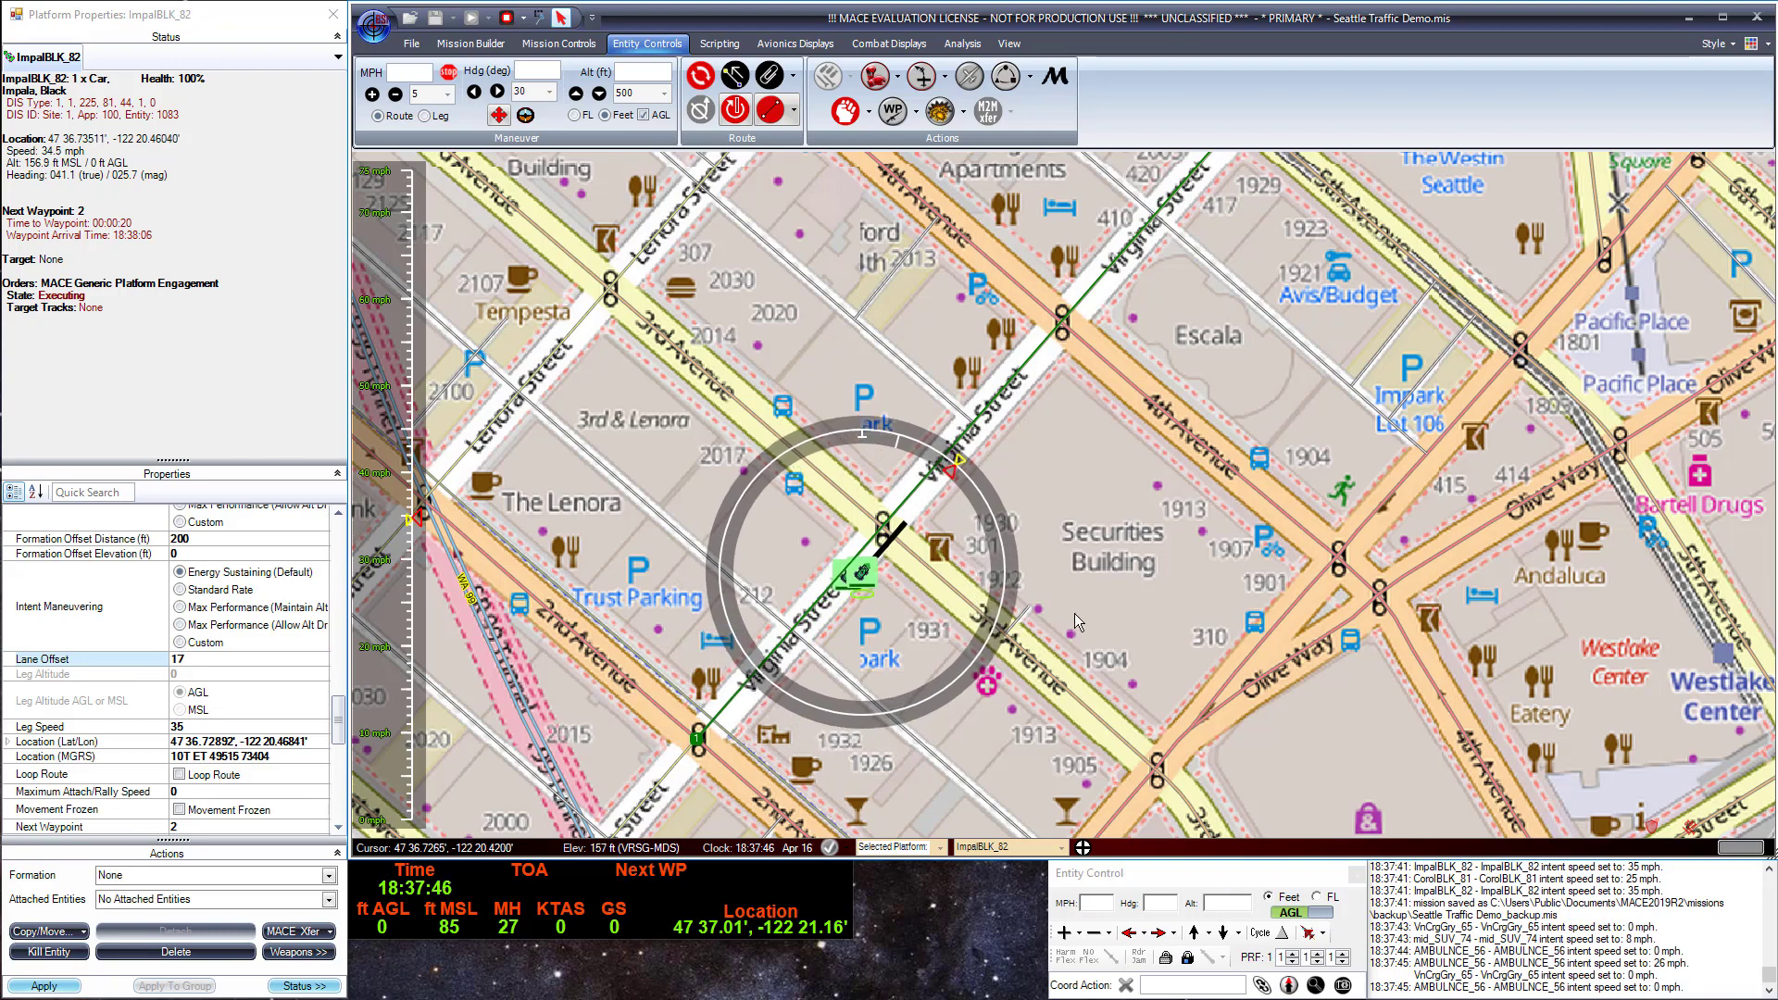
{"action": "left_click_drag", "start_coordinate": [1158, 611], "coordinate": [998, 728]}
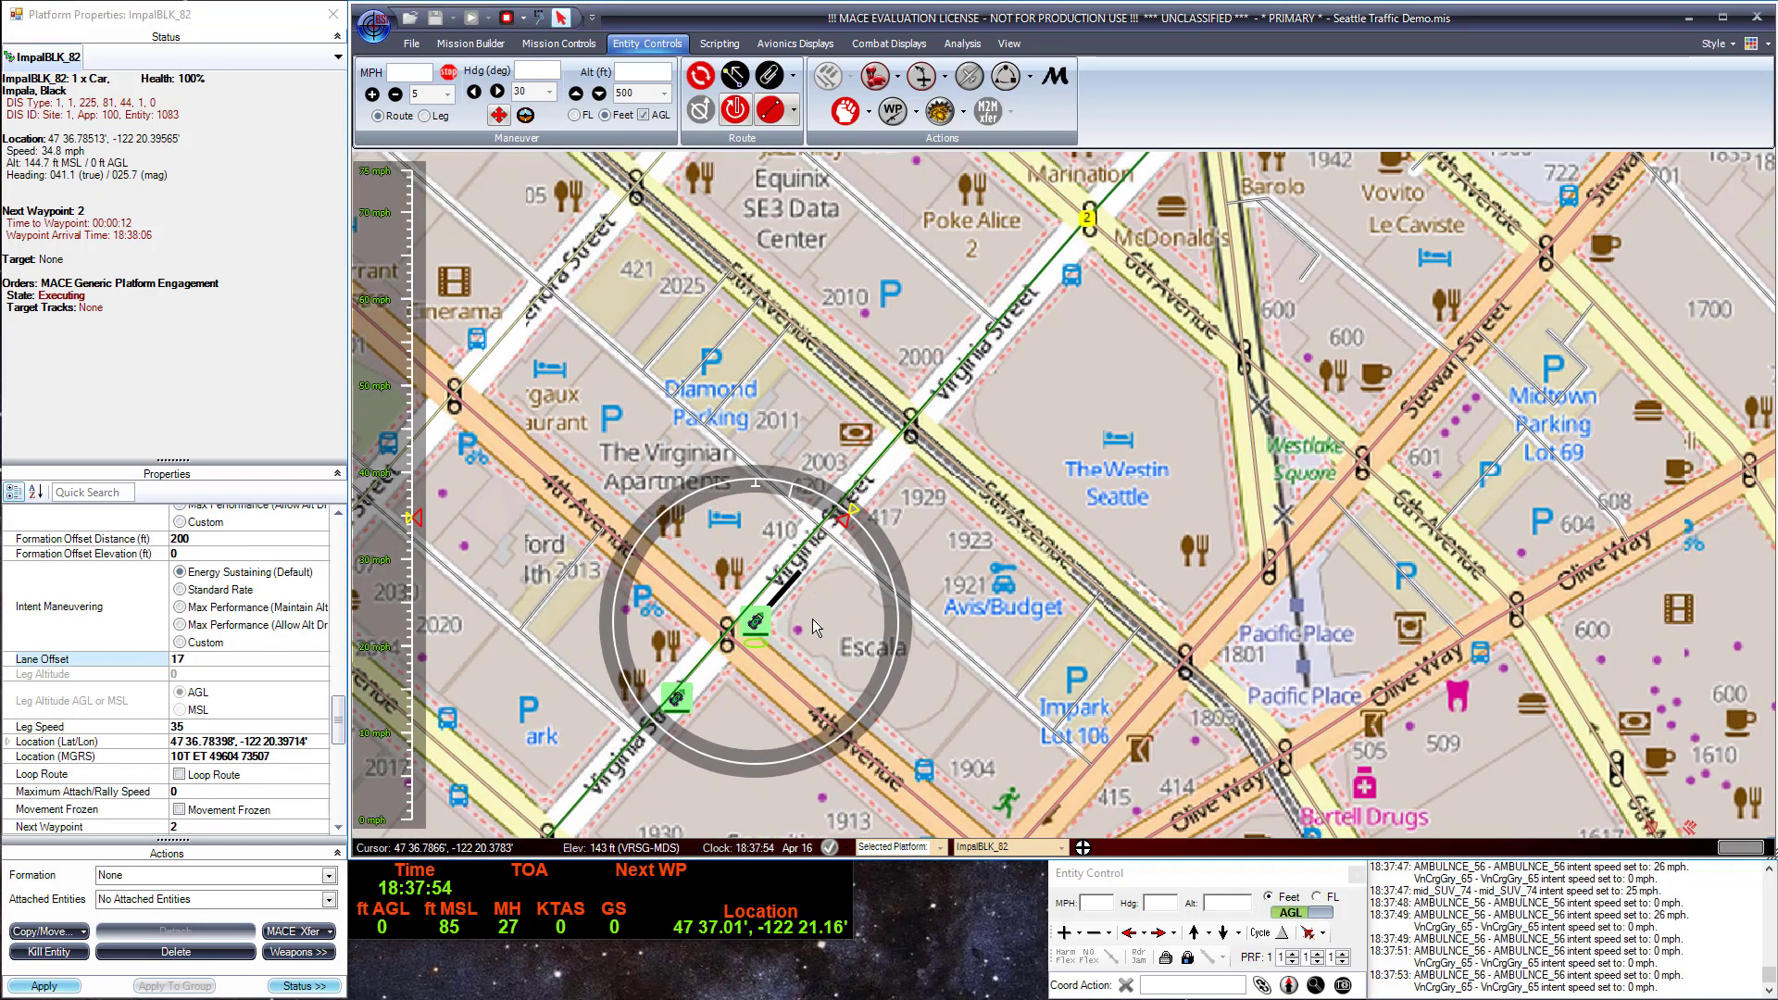
{"action": "left_click", "coordinate": [705, 672]}
{"action": "left_click", "coordinate": [798, 588]}
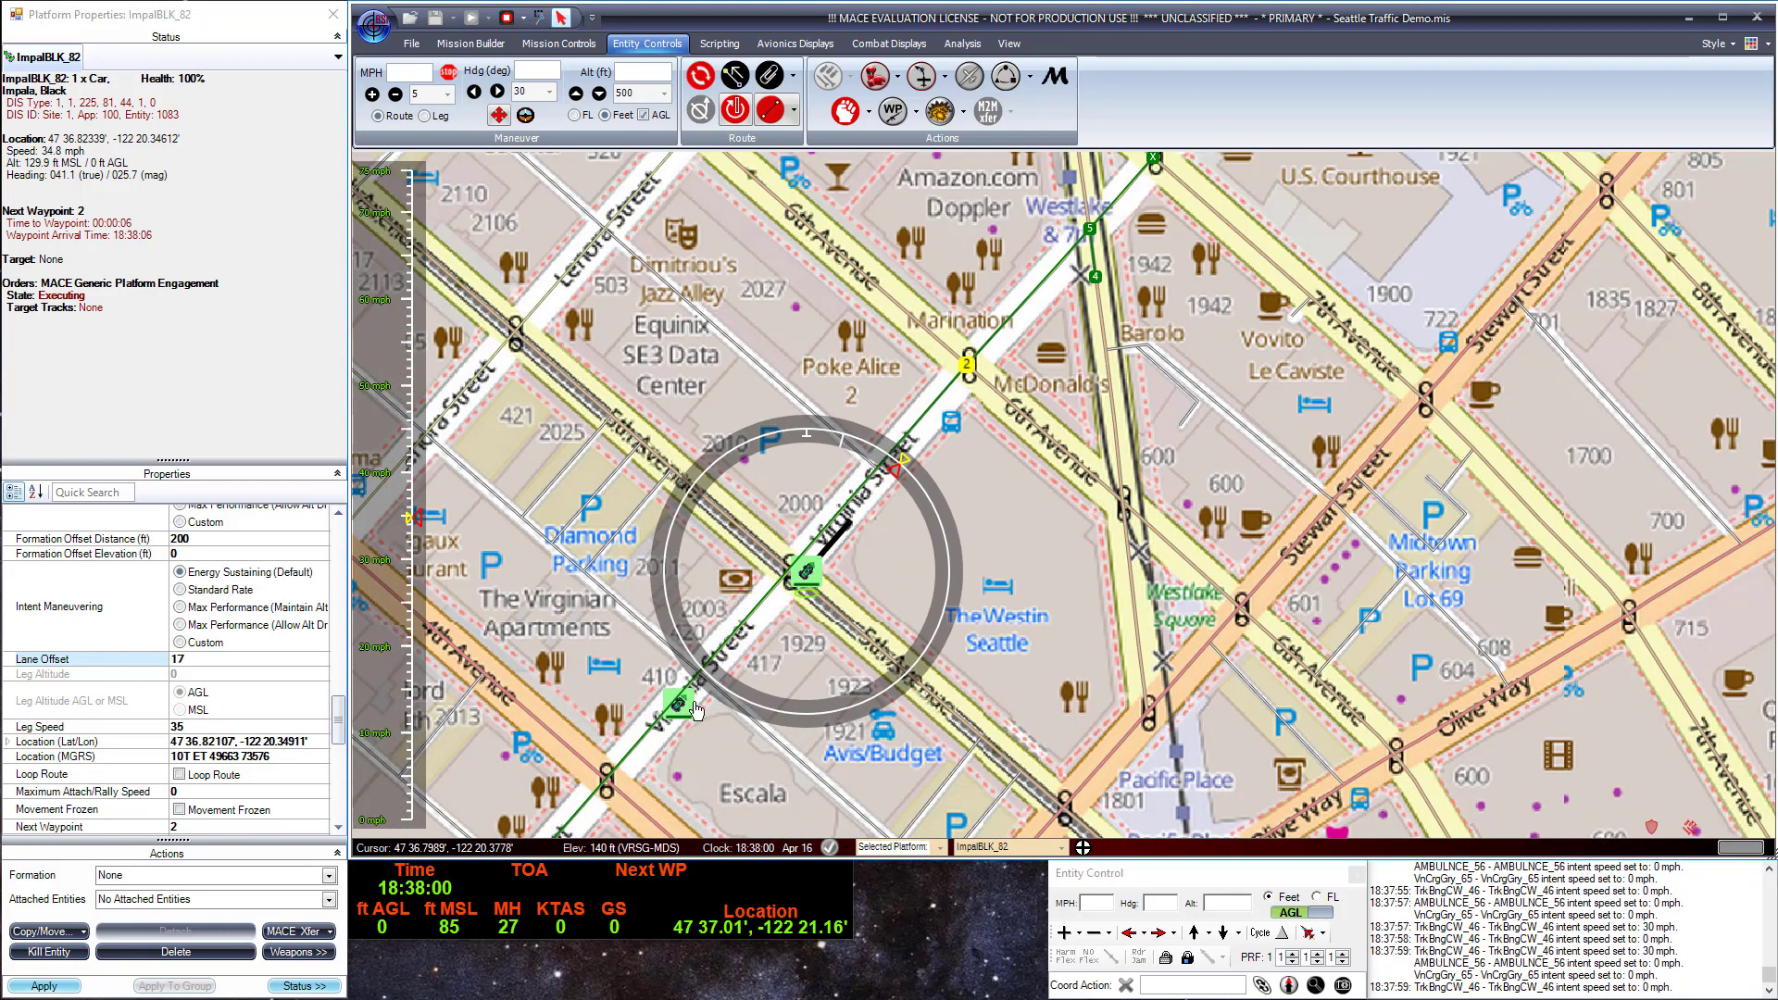
{"action": "left_click_drag", "start_coordinate": [1023, 616], "coordinate": [850, 783]}
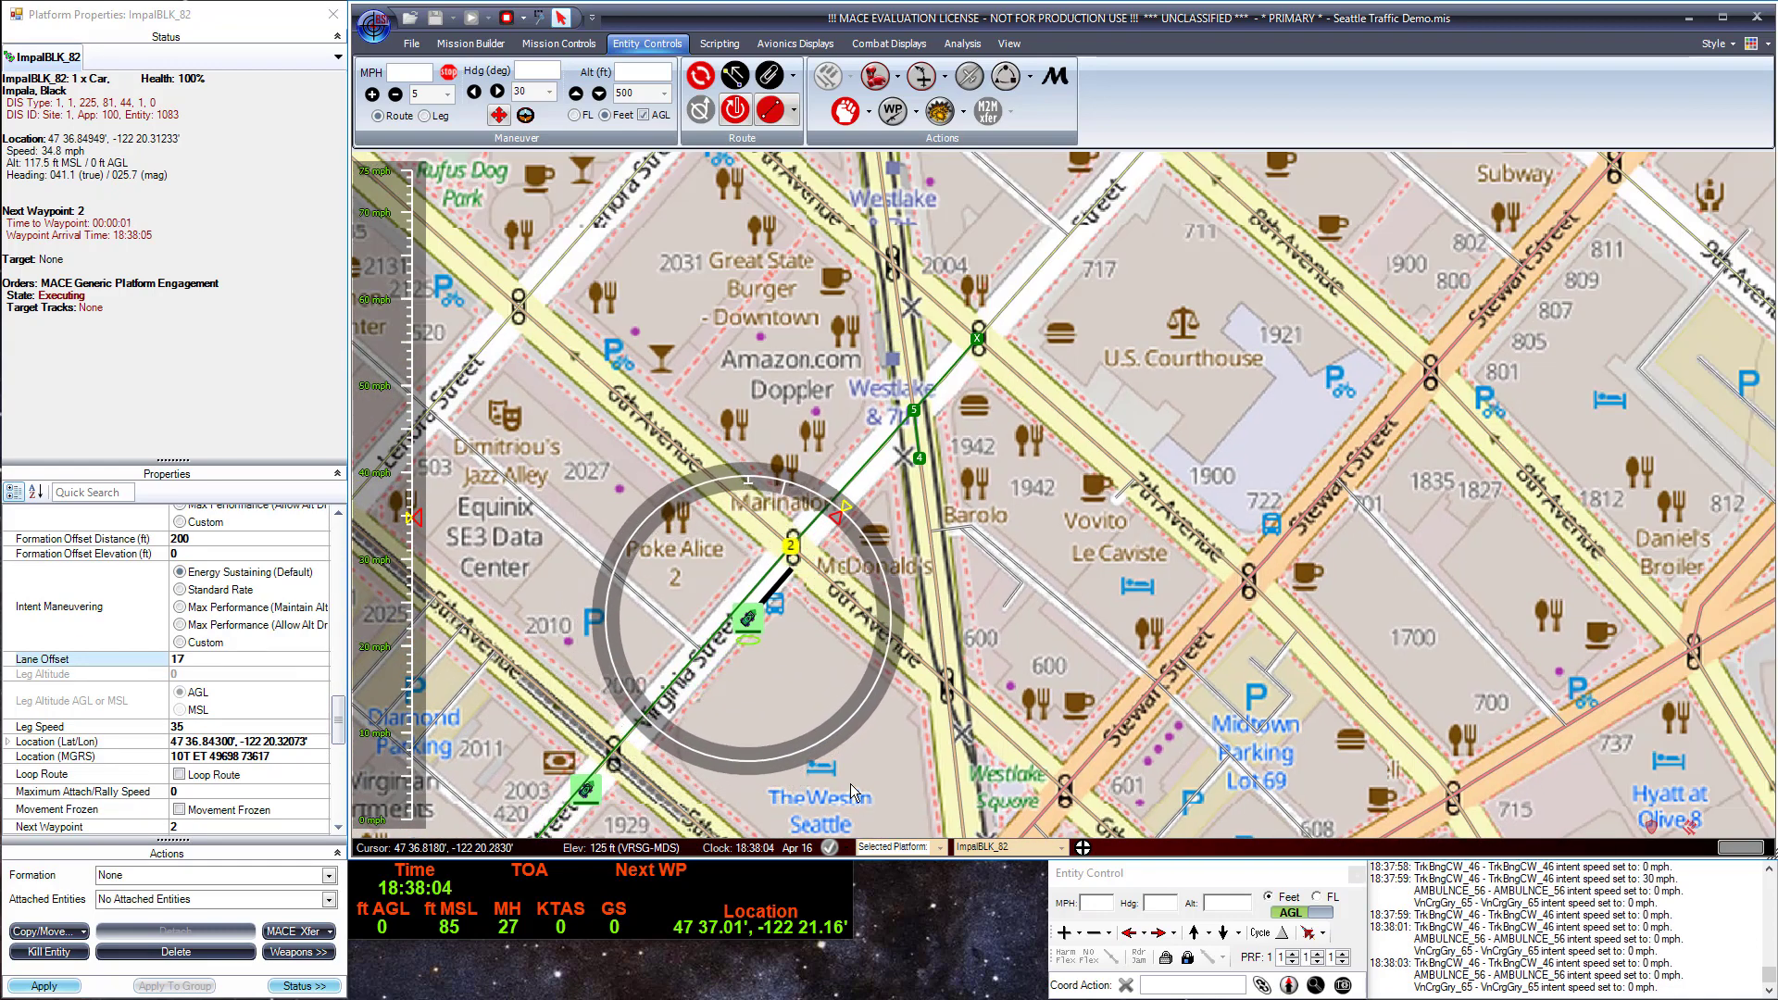